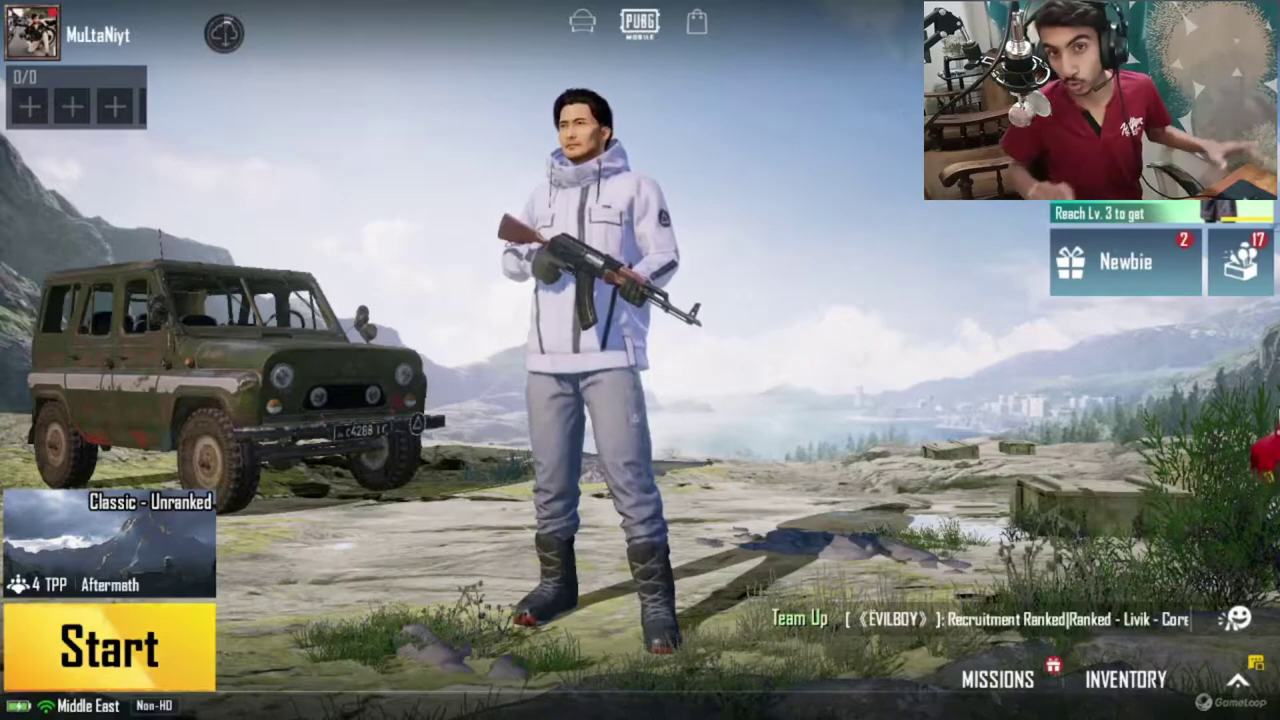
- Open the Graphics & Audio section of the game's settings
drag(540, 200, 712, 197)
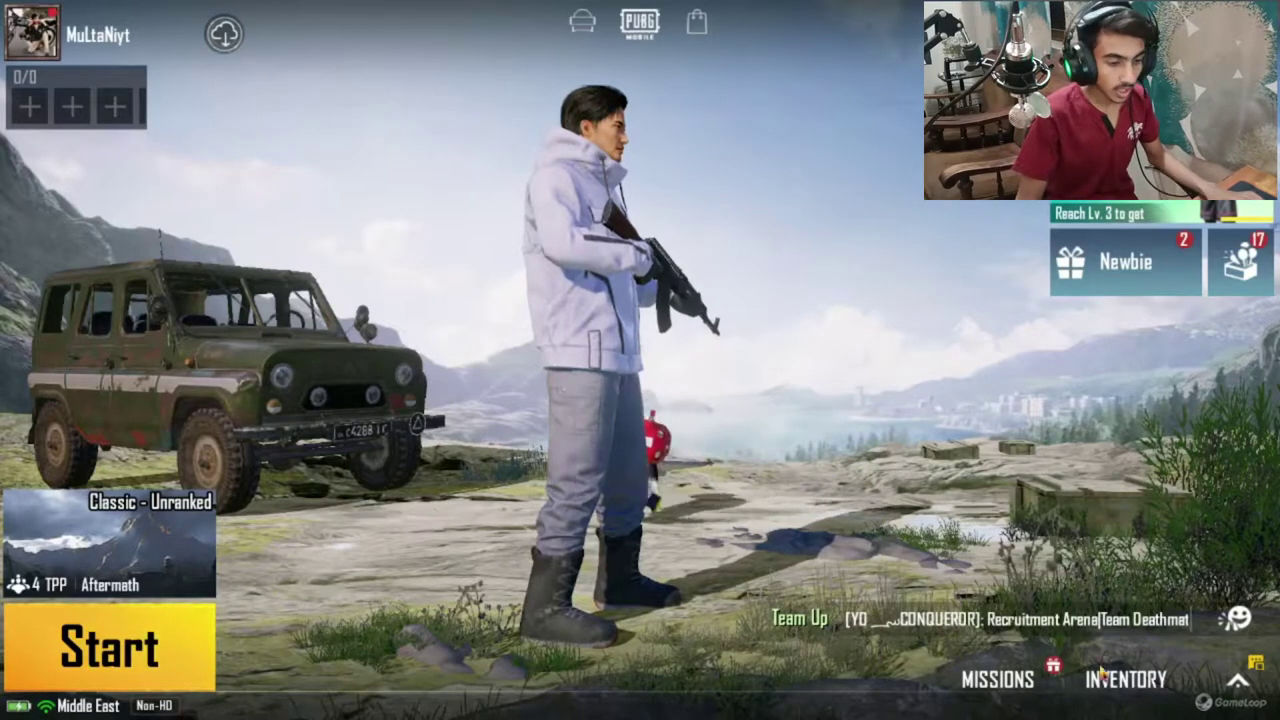
click(1238, 680)
click(917, 110)
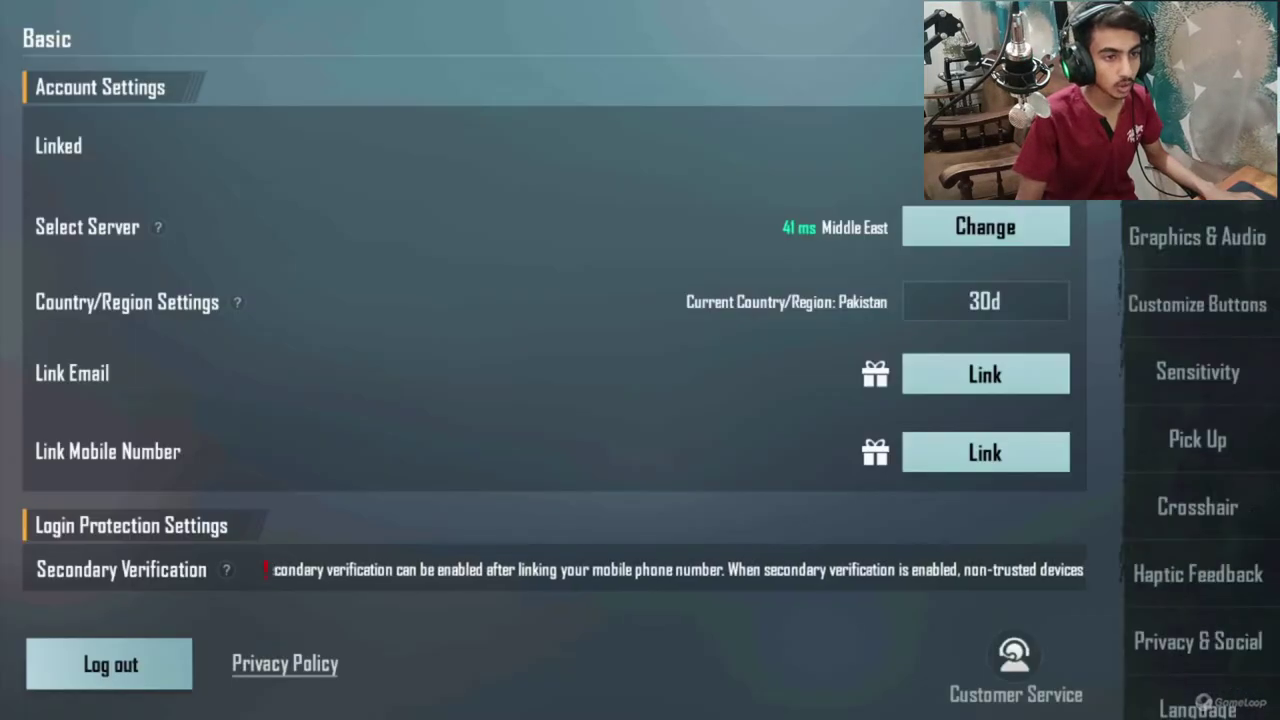
click(1250, 268)
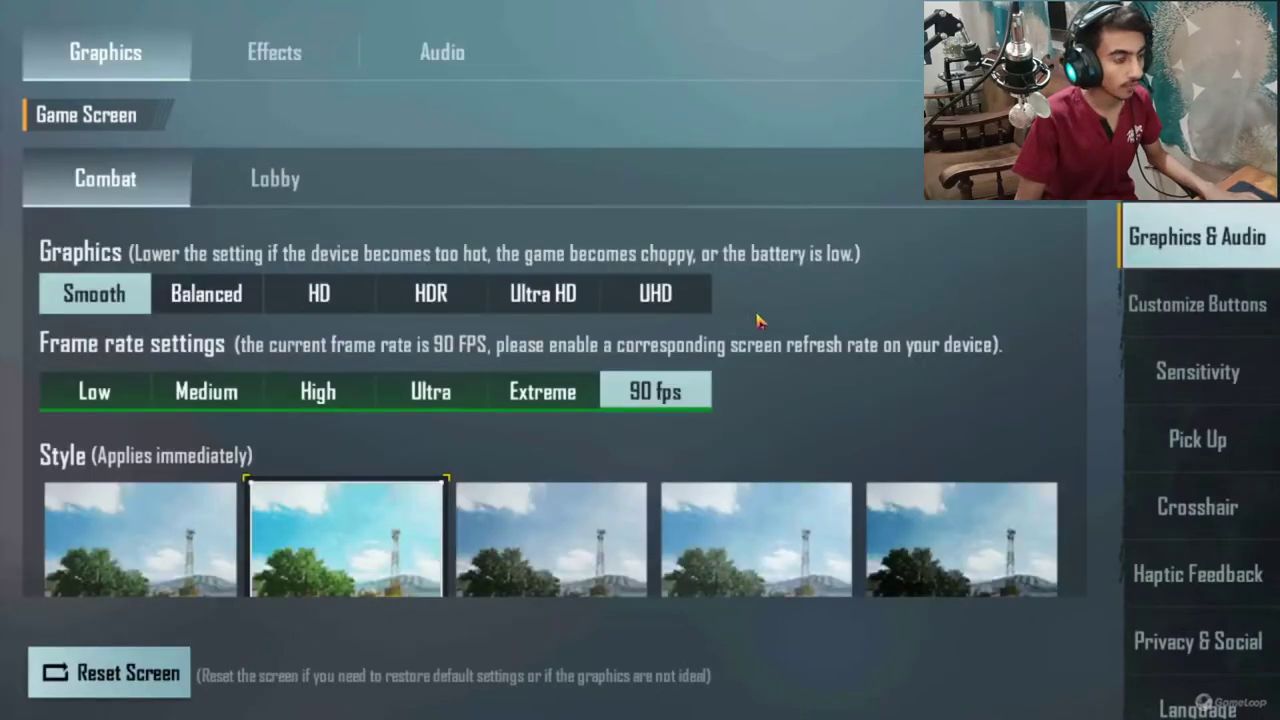
- Compare the frame rates offered by HDR and Smooth combat graphics, leaving Smooth with 90 fps selected, and view the style options
click(431, 298)
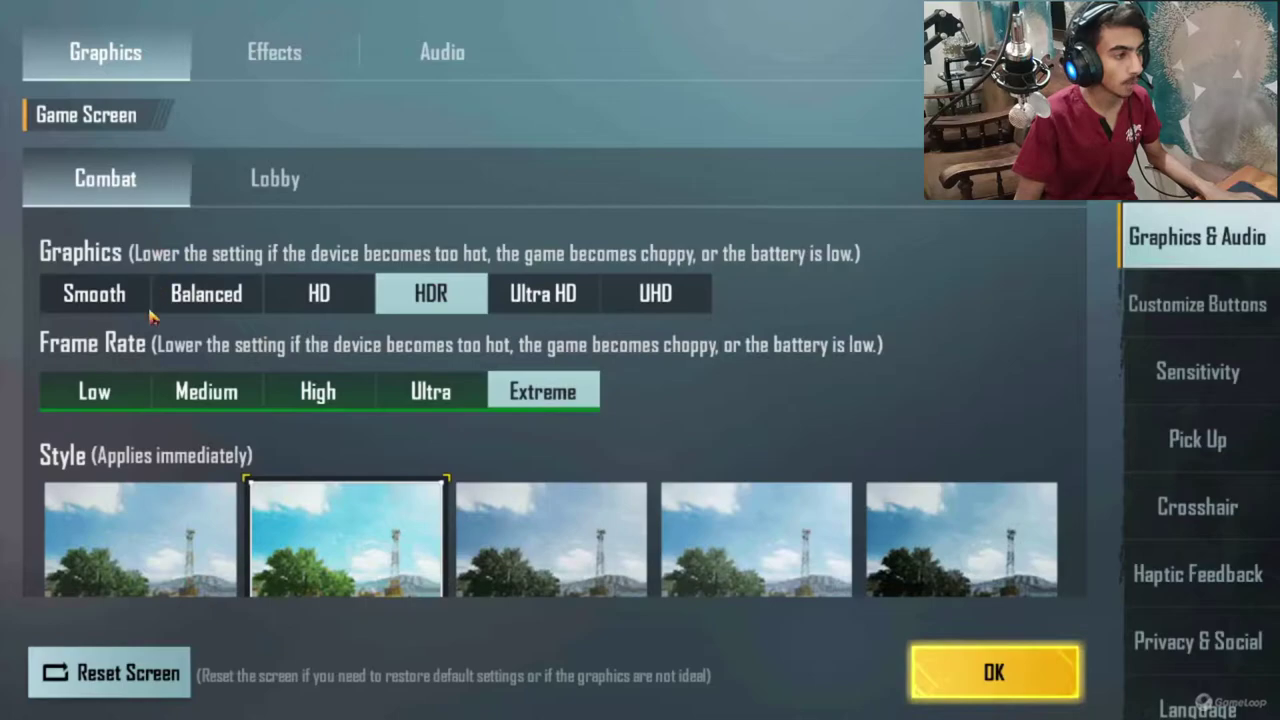
click(88, 295)
click(652, 391)
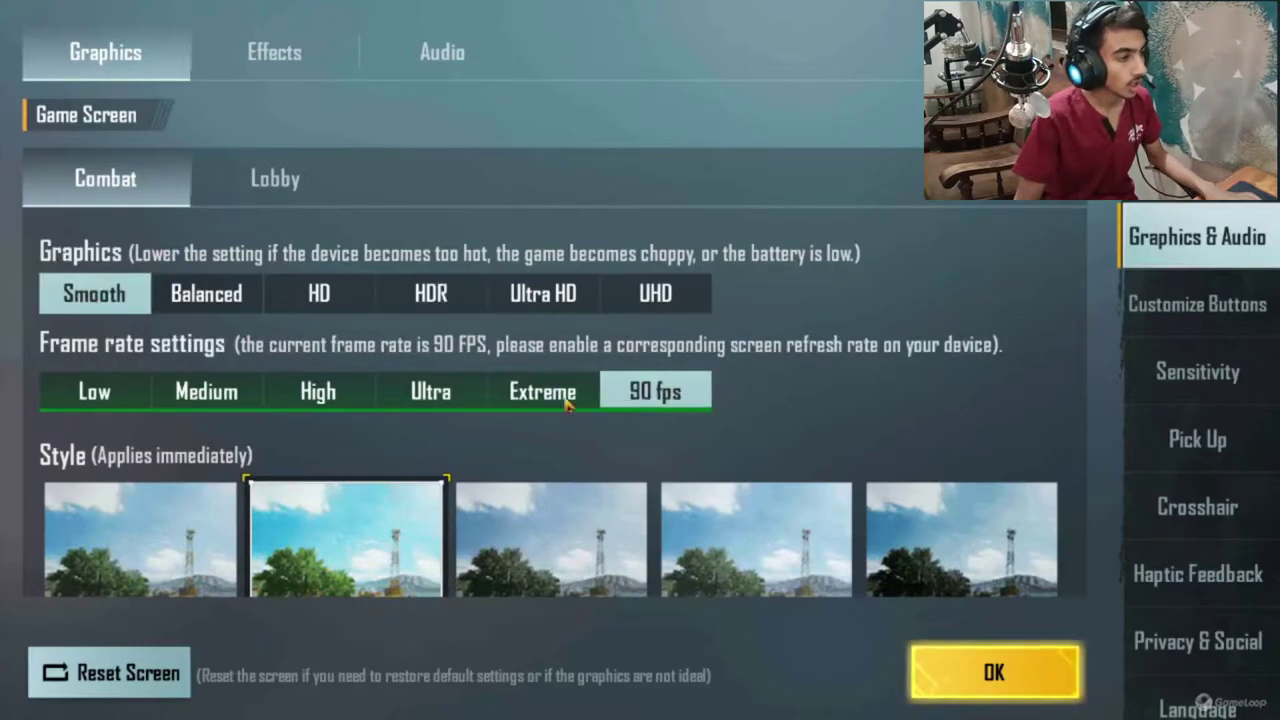
drag(608, 491, 606, 331)
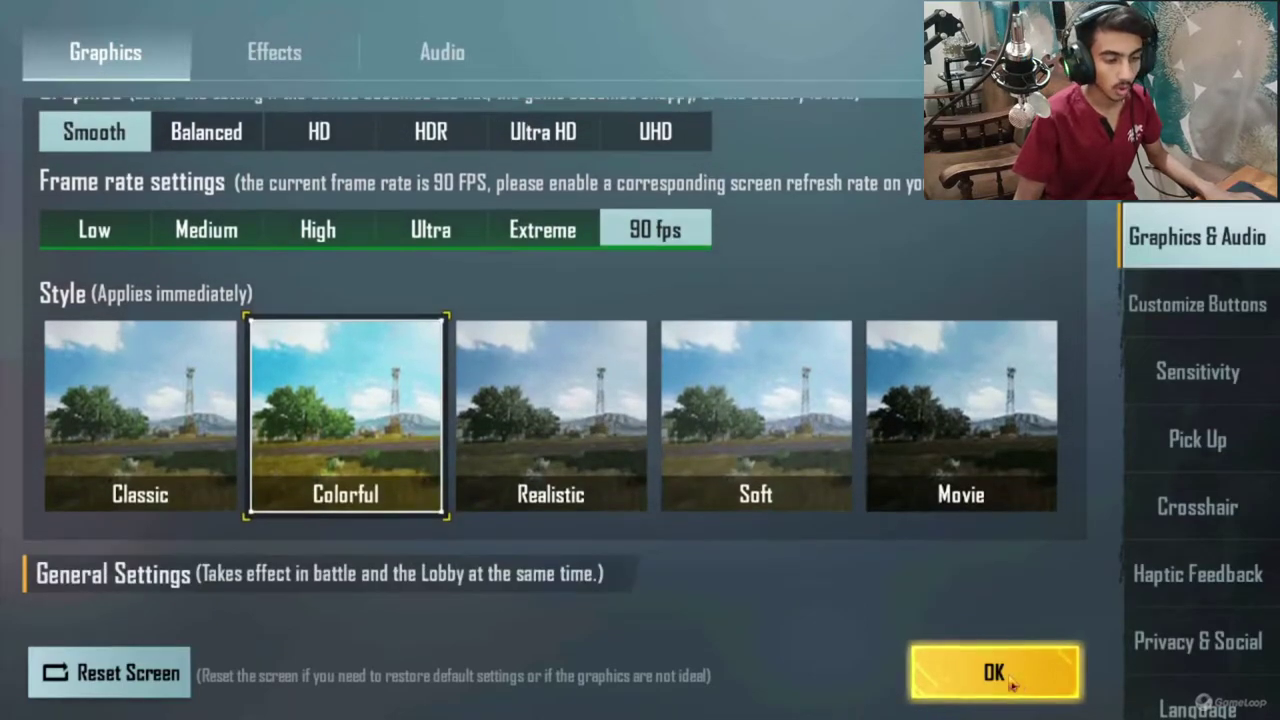
click(471, 60)
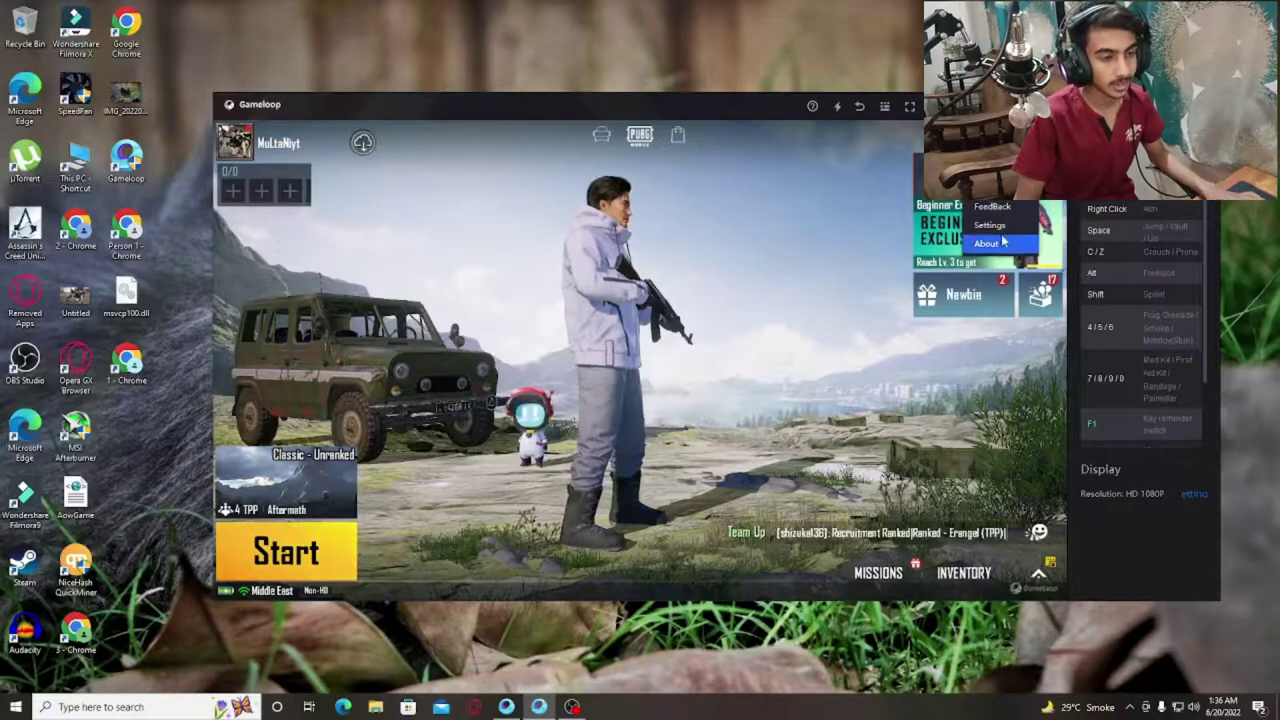
- Switch to the GameLoop emulator's settings and review the engine's screen rendering and anti-aliasing options
click(990, 246)
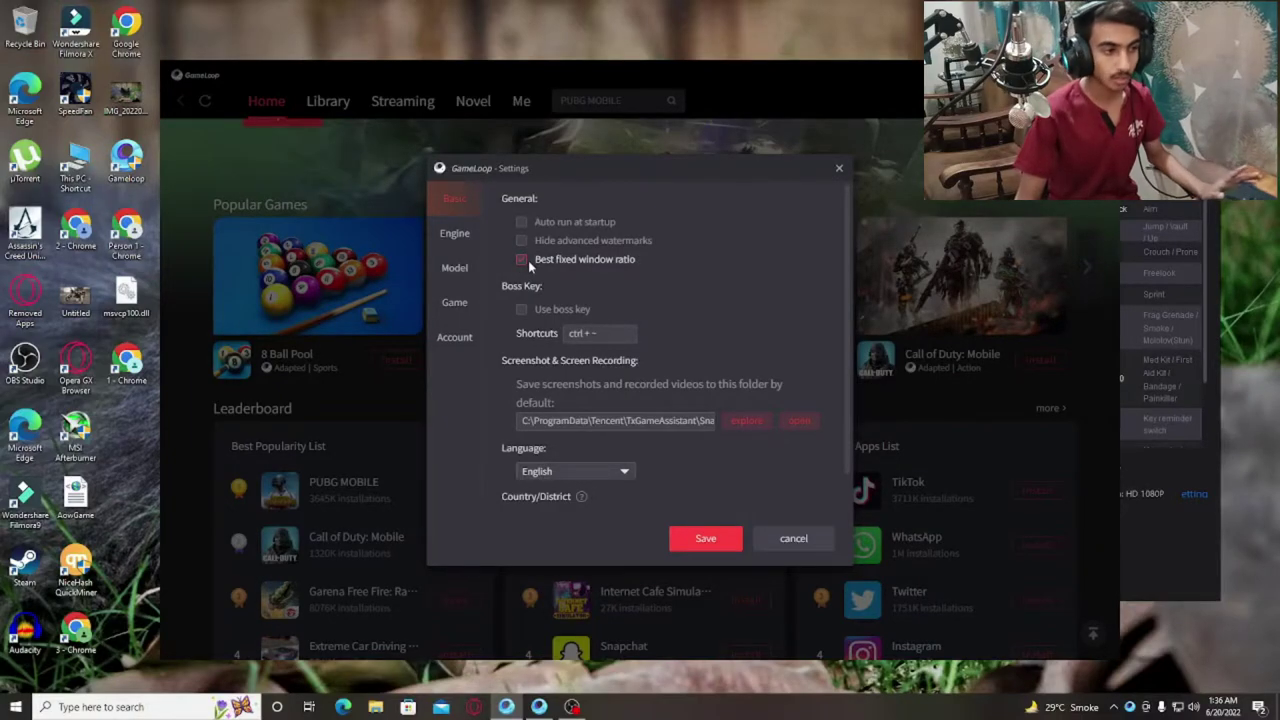
click(458, 233)
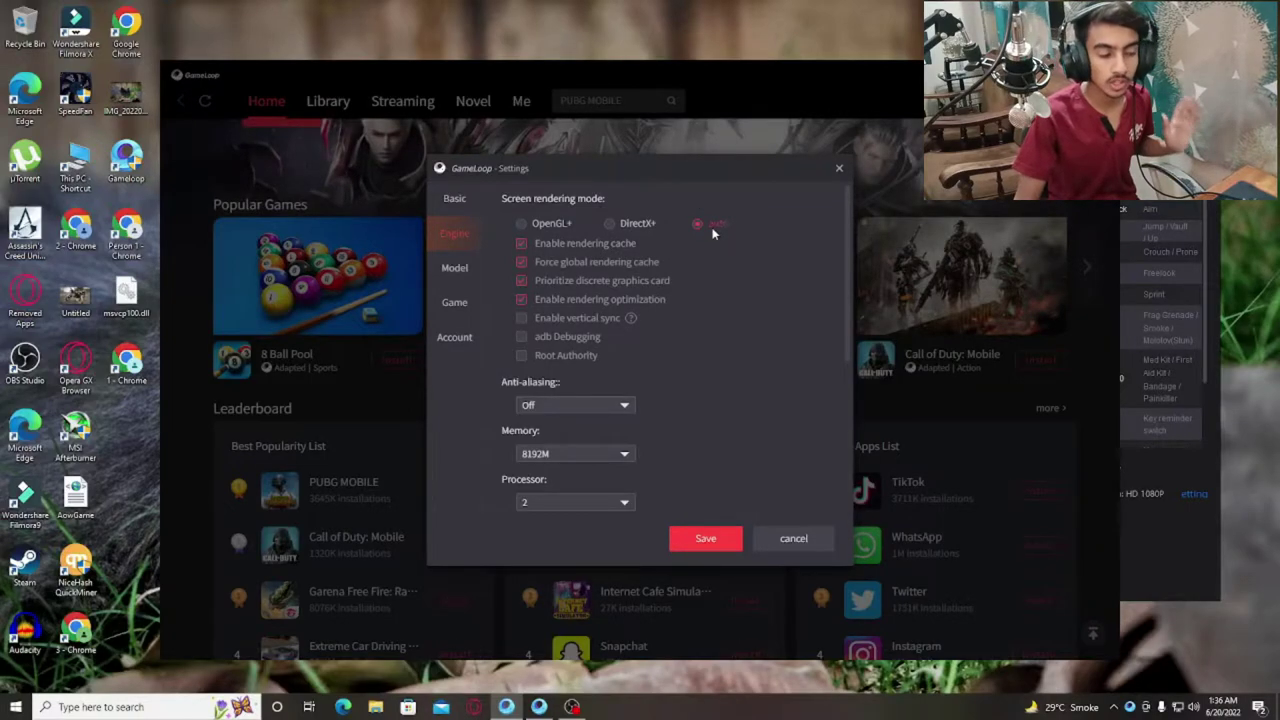
click(521, 298)
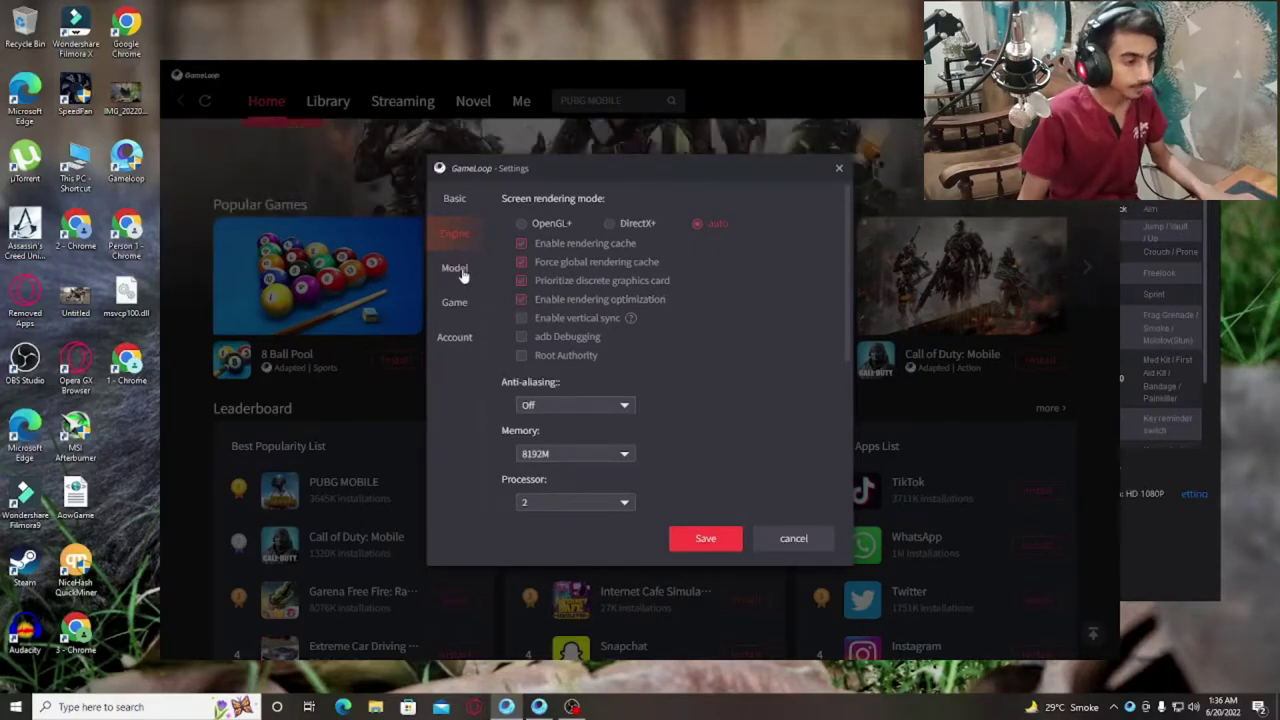
click(575, 404)
click(575, 404)
- Examine the memory sizes available for the emulator engine without choosing a different one
scroll(663, 420, down, 2)
click(563, 388)
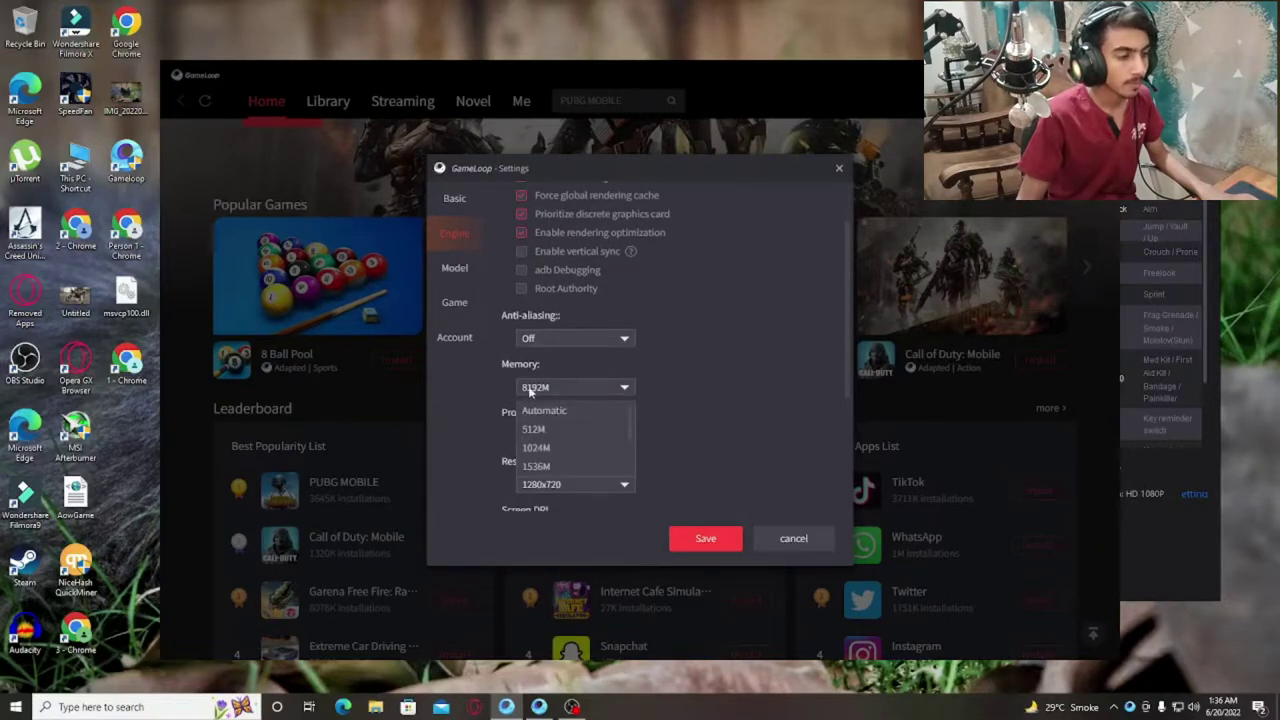
click(563, 390)
click(565, 388)
click(568, 392)
click(560, 389)
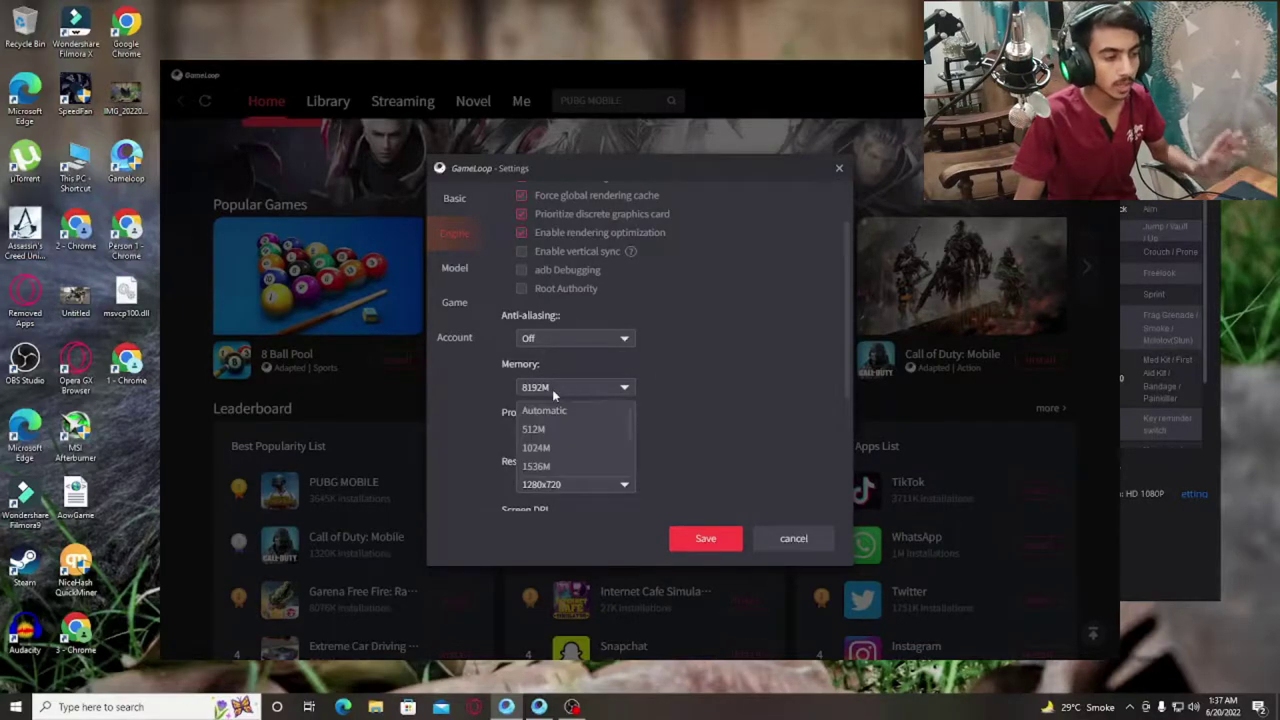
click(560, 390)
click(530, 390)
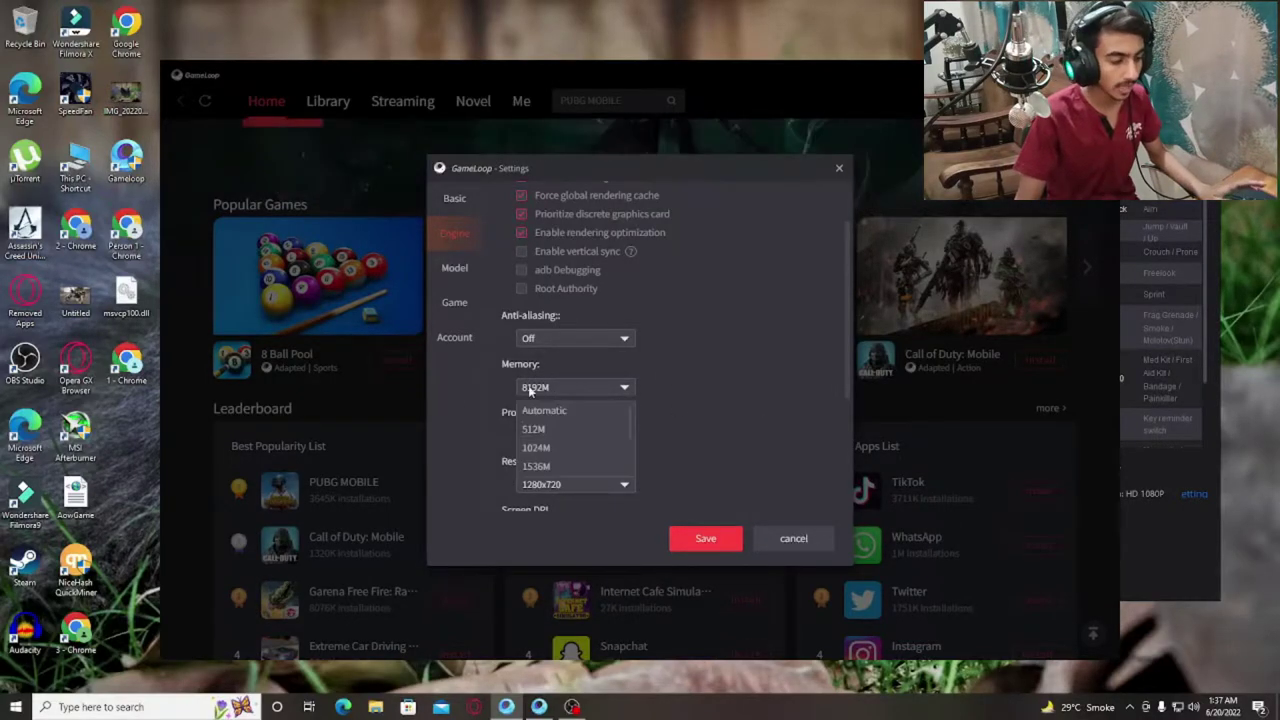
click(548, 420)
click(541, 387)
click(597, 392)
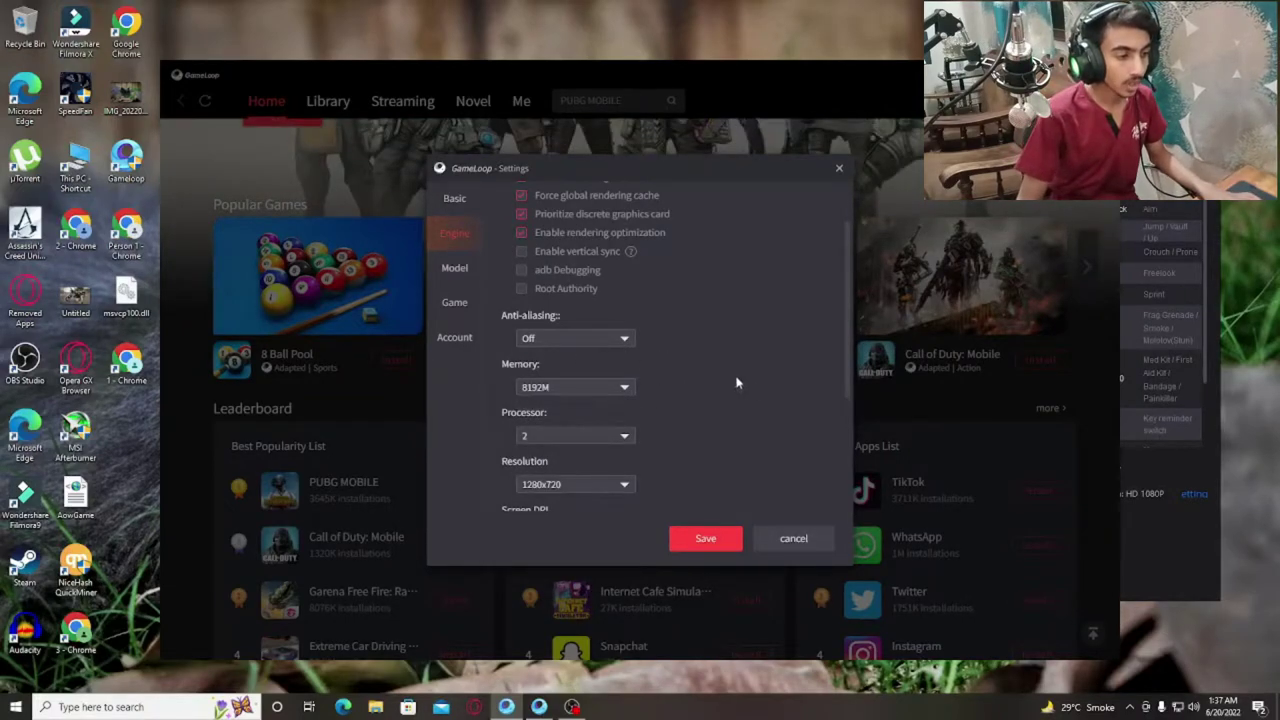
click(604, 387)
click(604, 387)
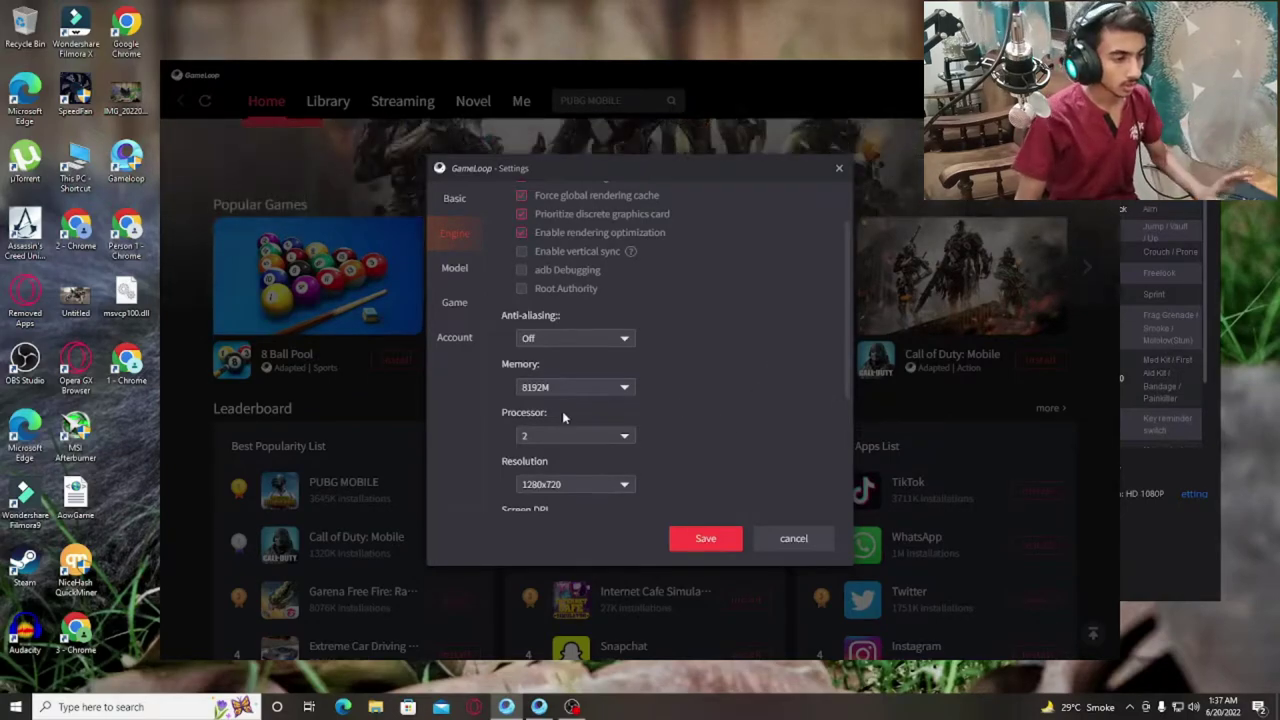
- Examine the processor core choices for the emulator engine, and recheck the memory choices
click(614, 485)
click(617, 438)
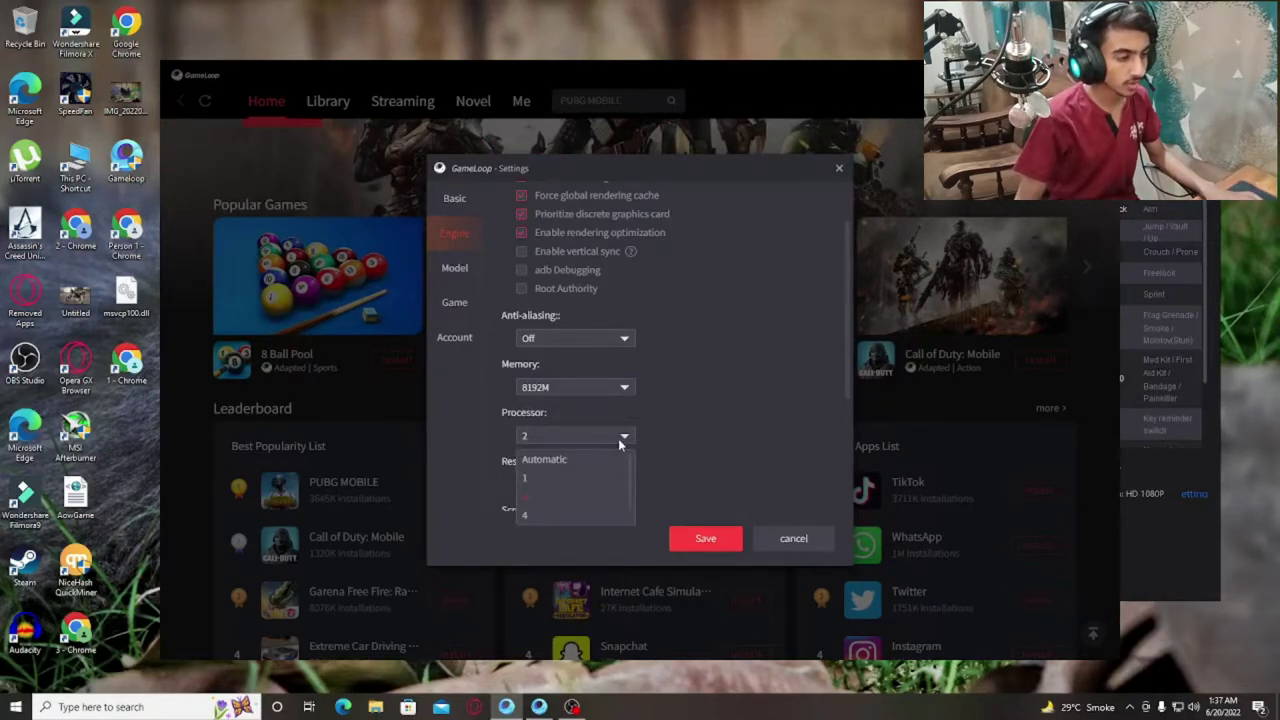
click(626, 498)
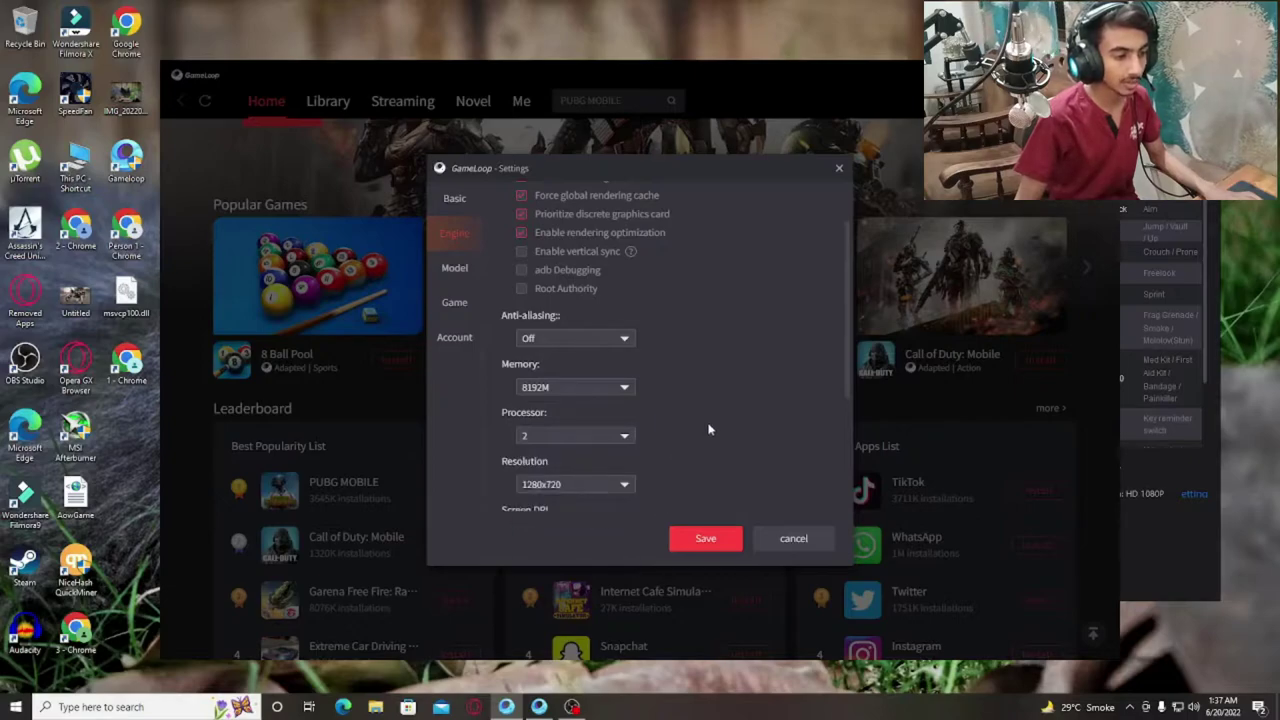
click(600, 436)
click(591, 436)
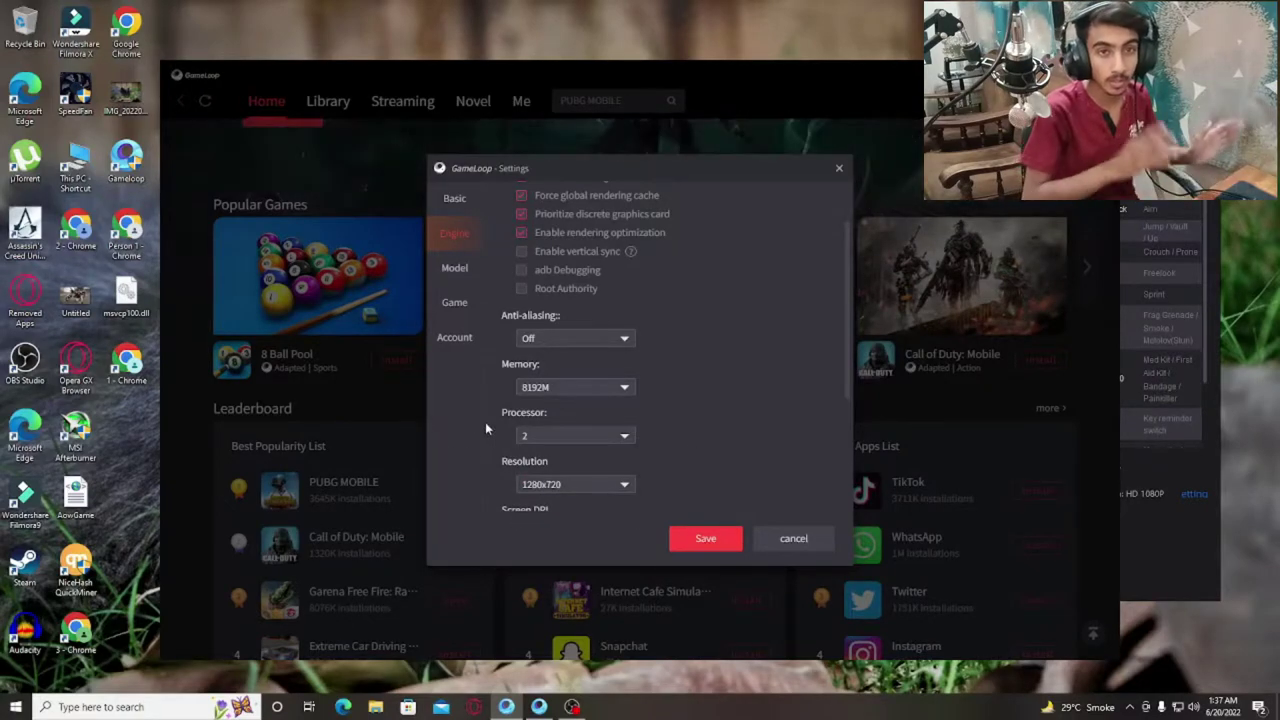
click(622, 387)
click(690, 408)
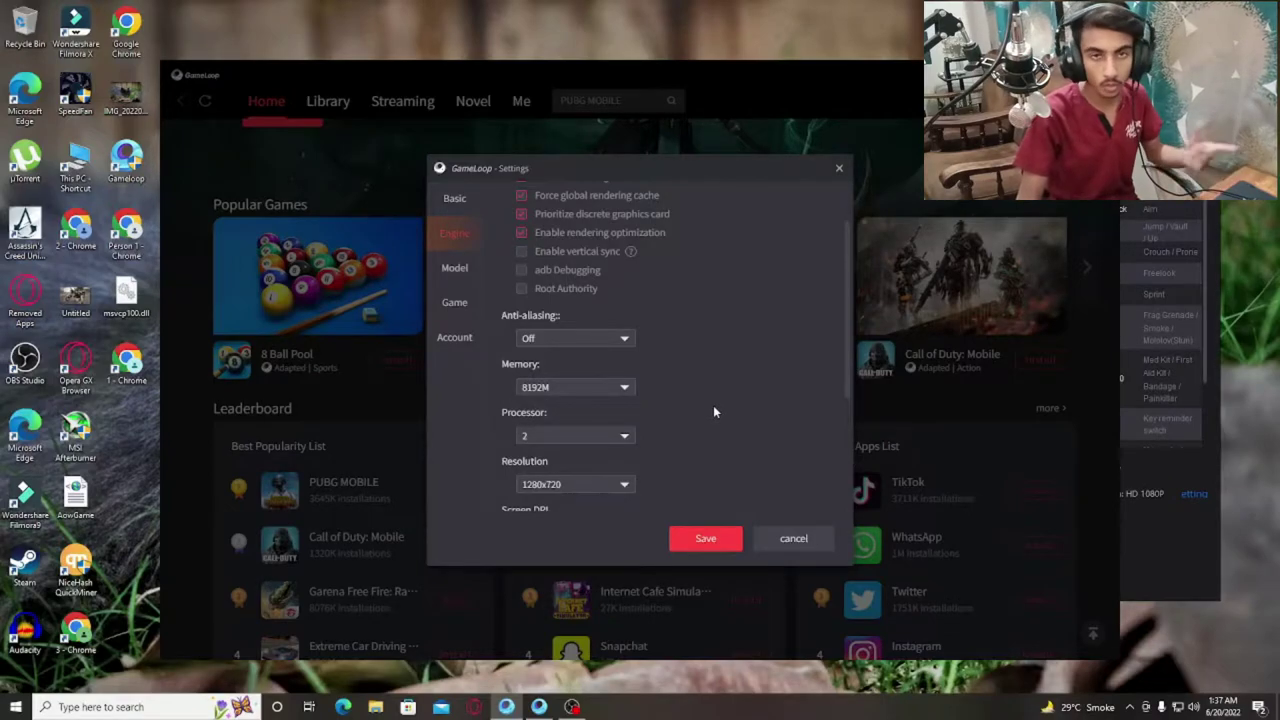
- Select the 1280x720 engine resolution and check the Screen DPI setting
scroll(714, 408, down, 3)
click(590, 351)
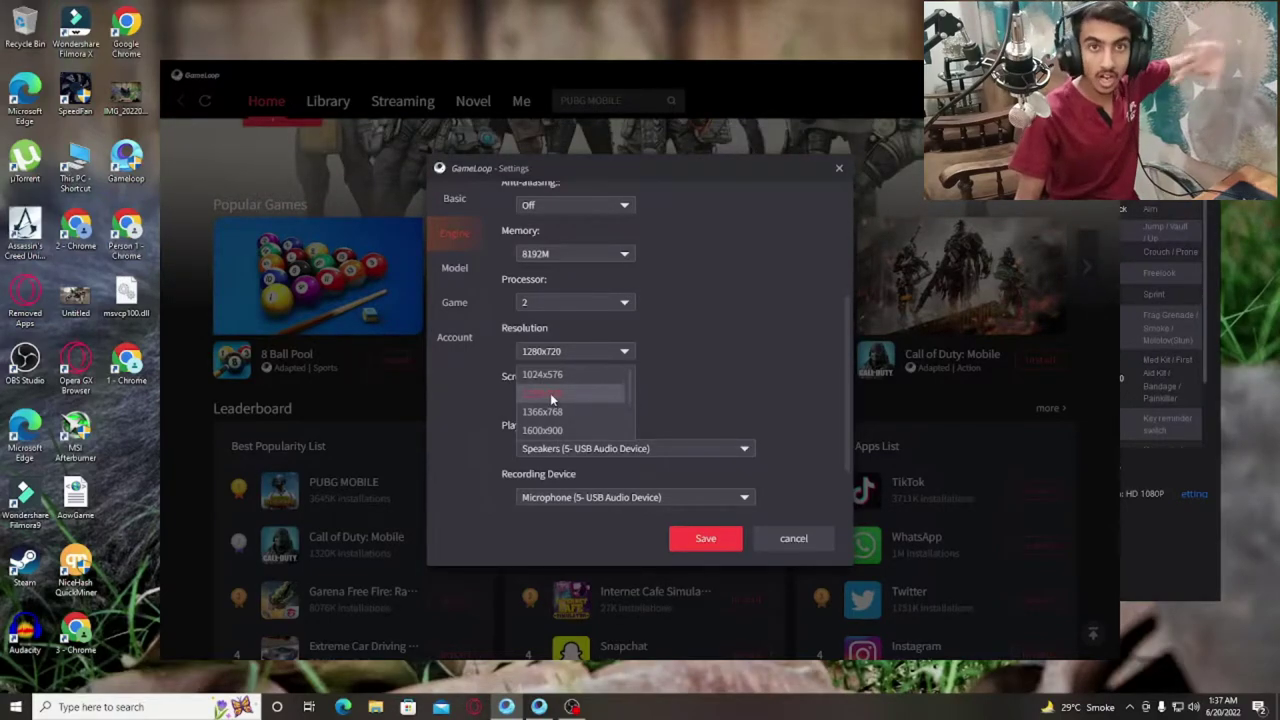
click(550, 396)
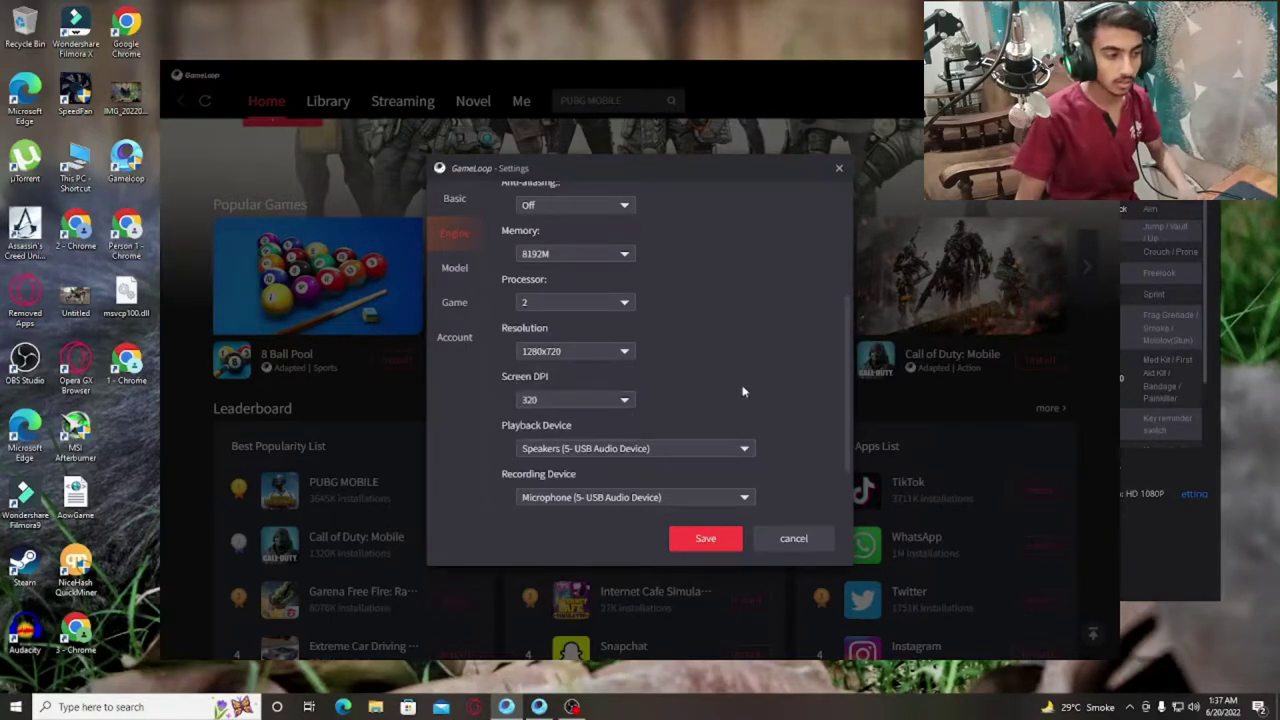
click(630, 400)
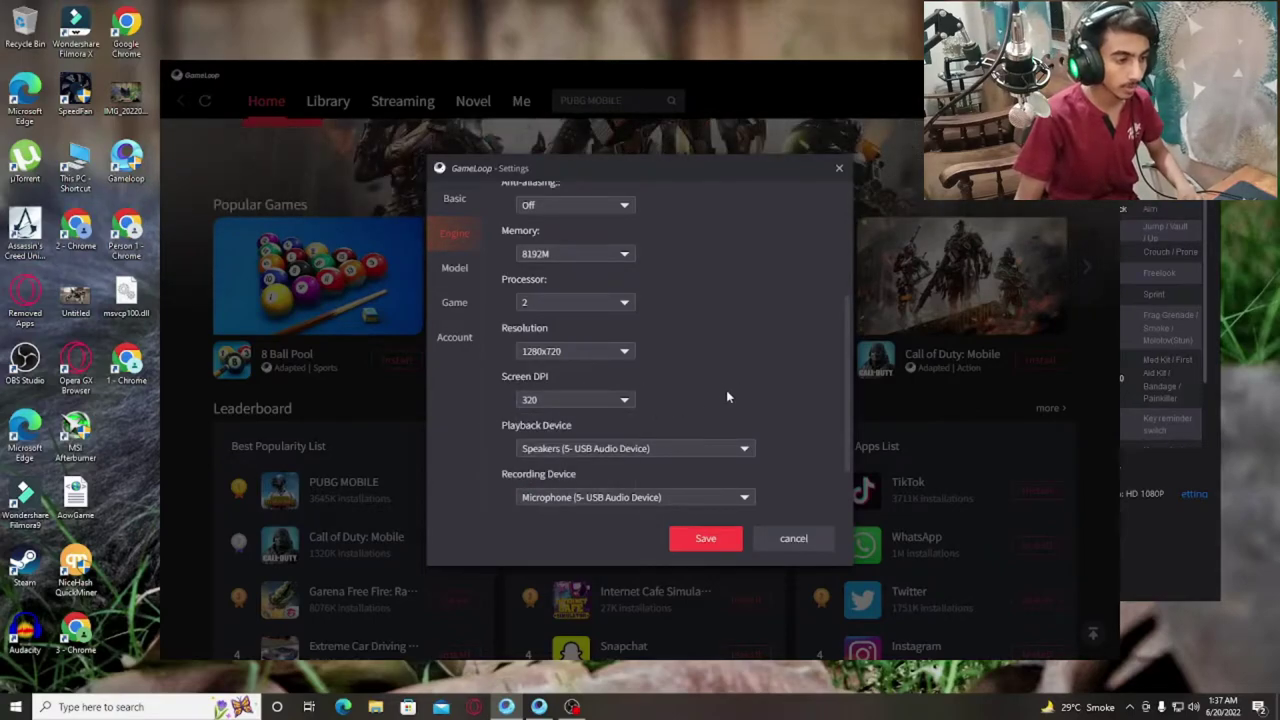
- Review the playback devices and select Microphone (5- USB Audio Device) as the recording device
scroll(726, 400, down, 1)
click(700, 385)
click(700, 385)
click(628, 385)
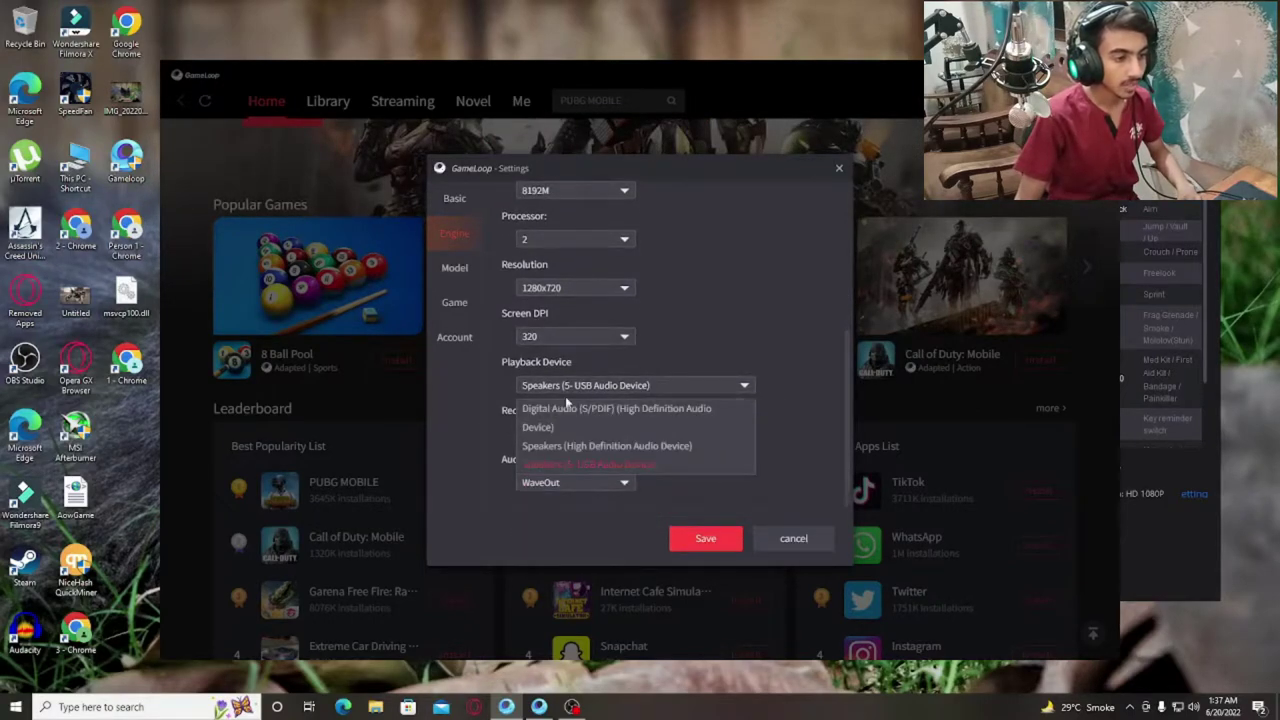
click(738, 357)
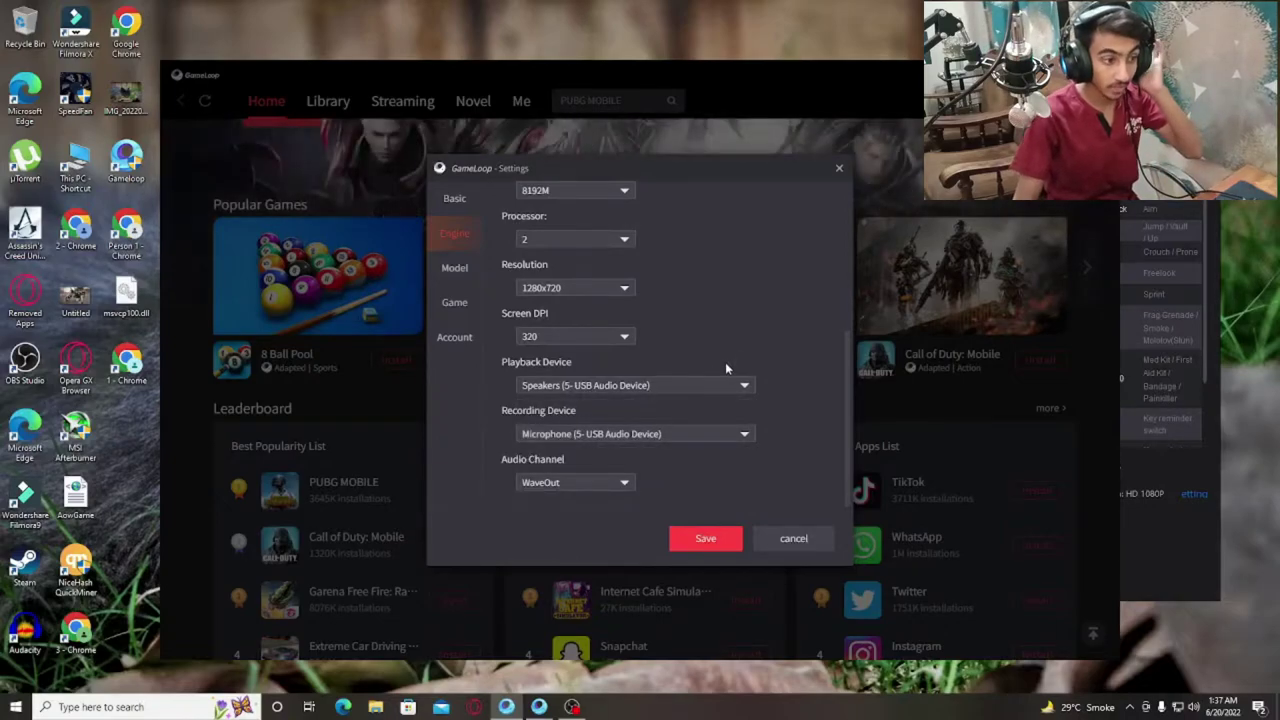
click(730, 385)
click(749, 434)
click(733, 434)
click(733, 434)
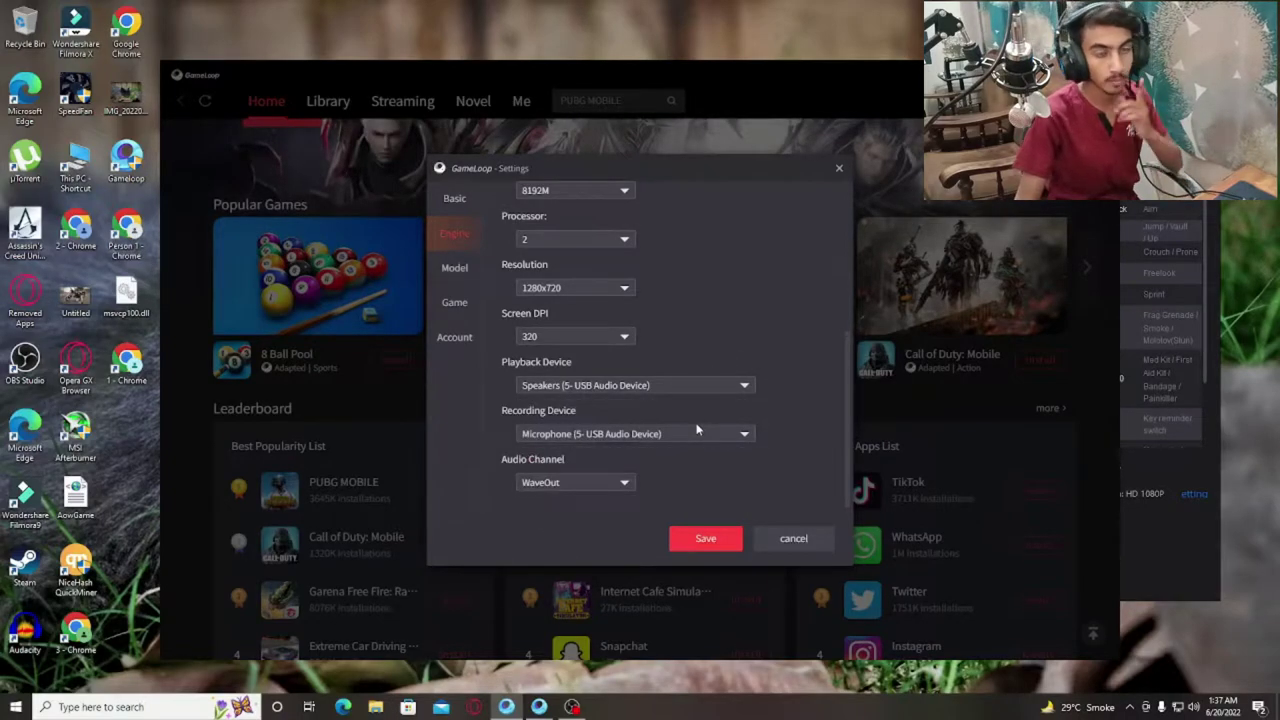
click(697, 434)
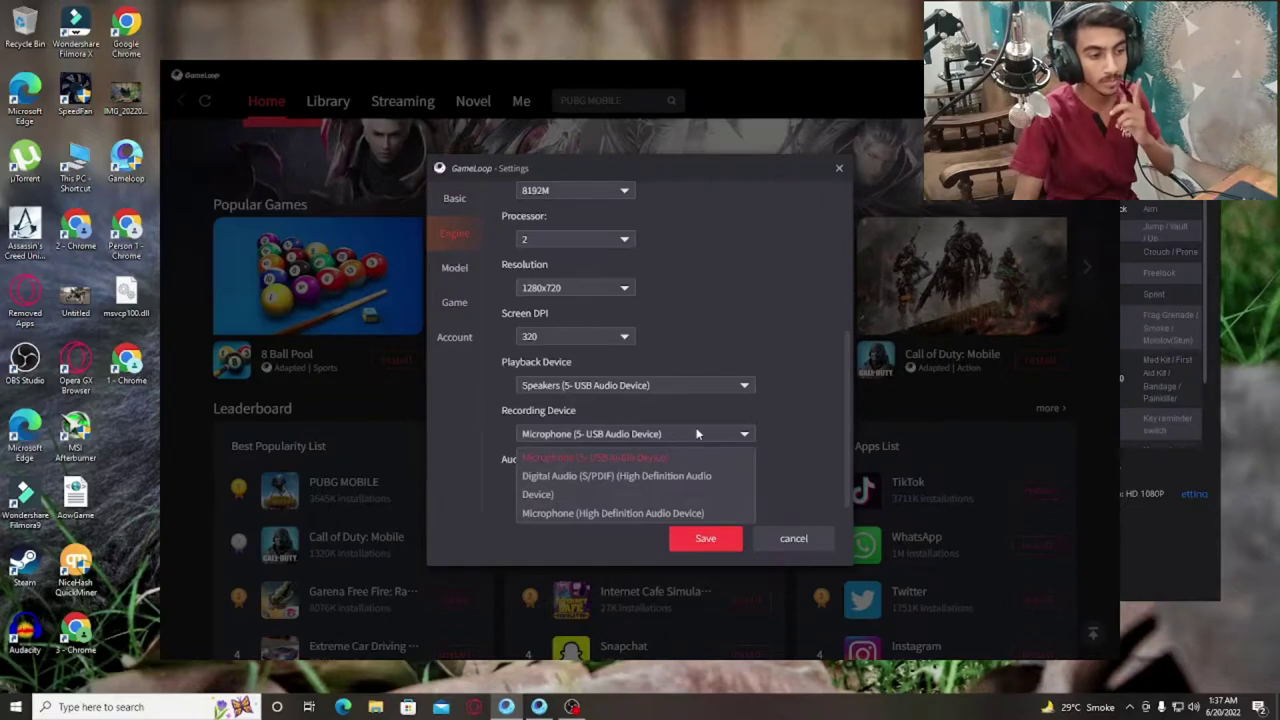
click(700, 457)
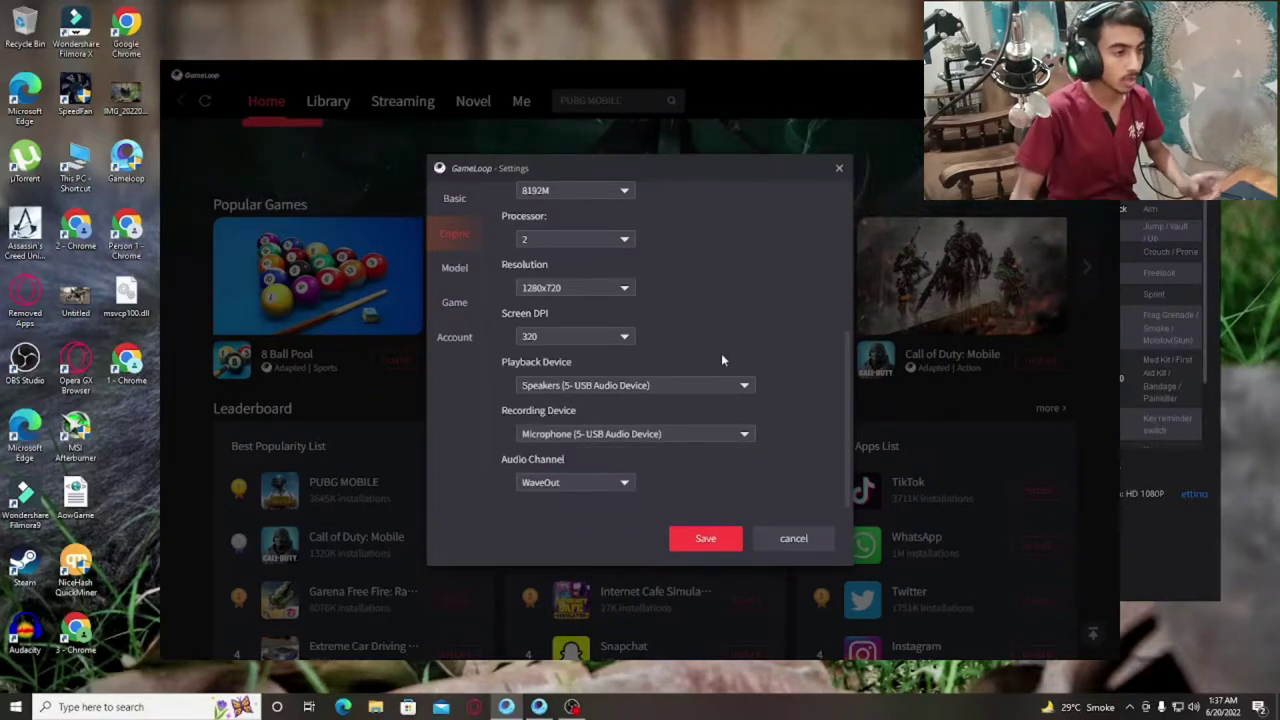
- Set the custom mobile phone model to Common model with Asus ROG 2
click(459, 269)
click(591, 222)
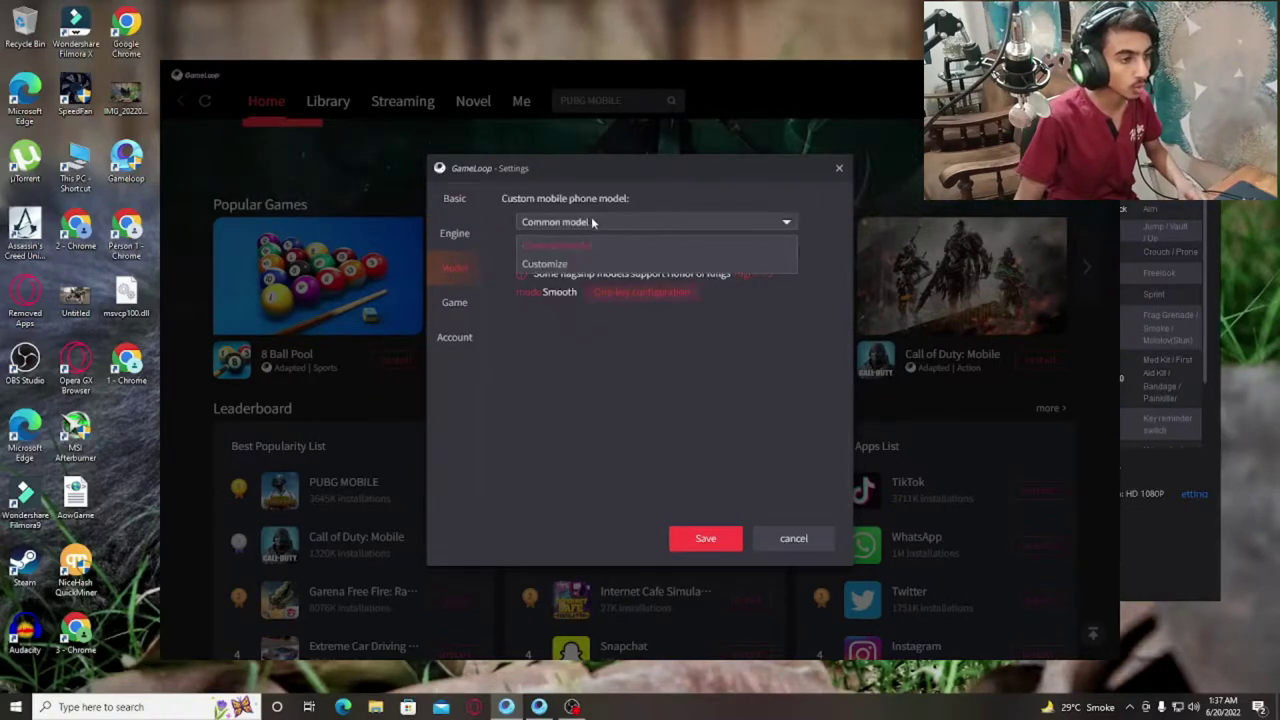
click(529, 243)
click(620, 246)
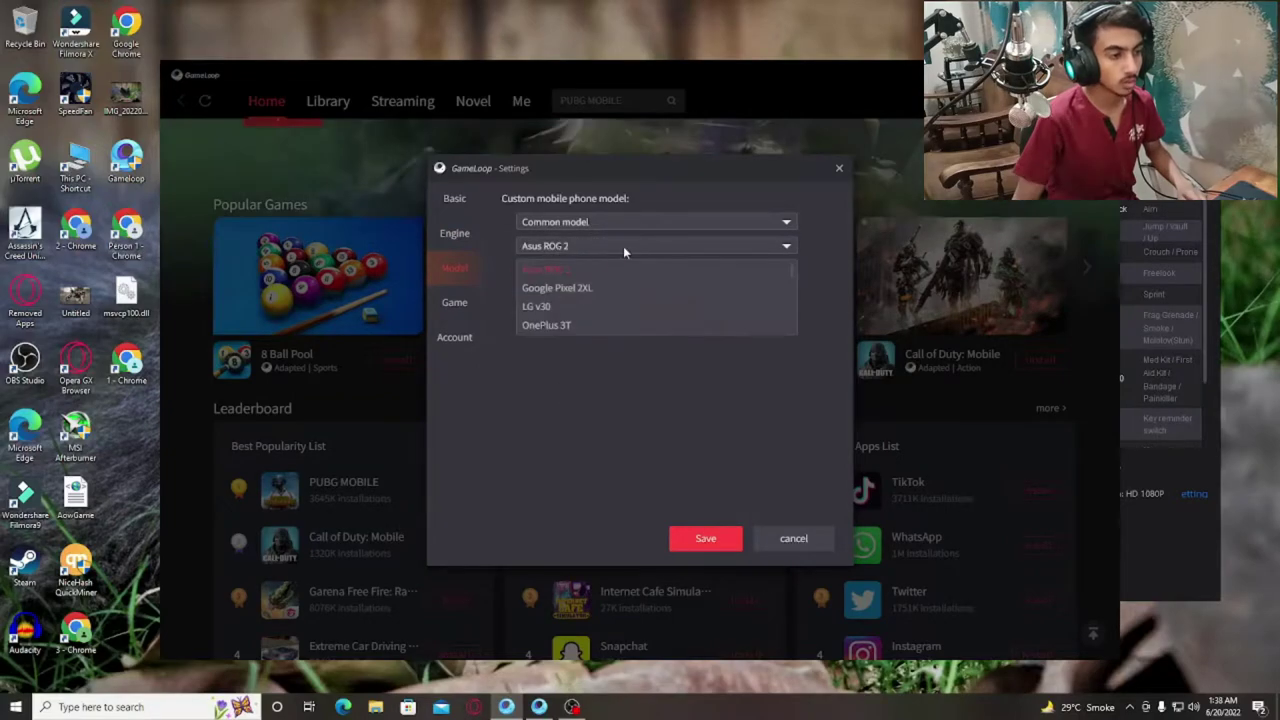
click(621, 248)
click(565, 248)
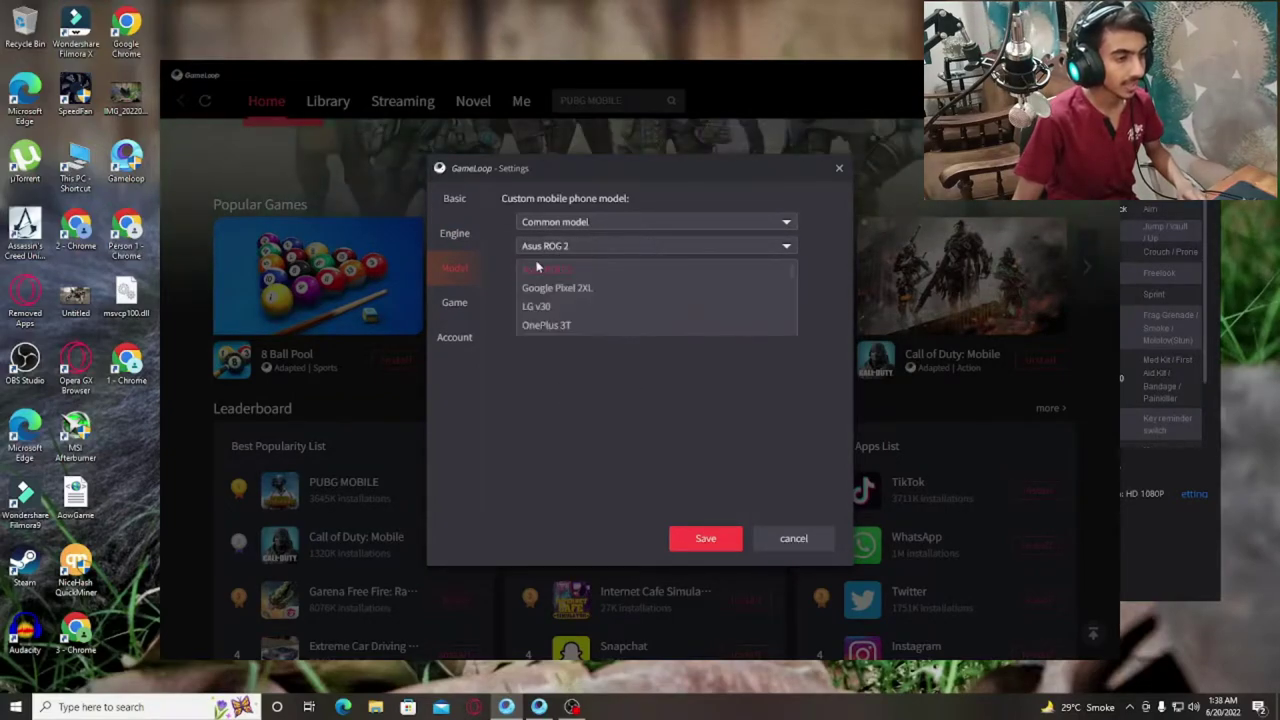
click(628, 247)
click(618, 243)
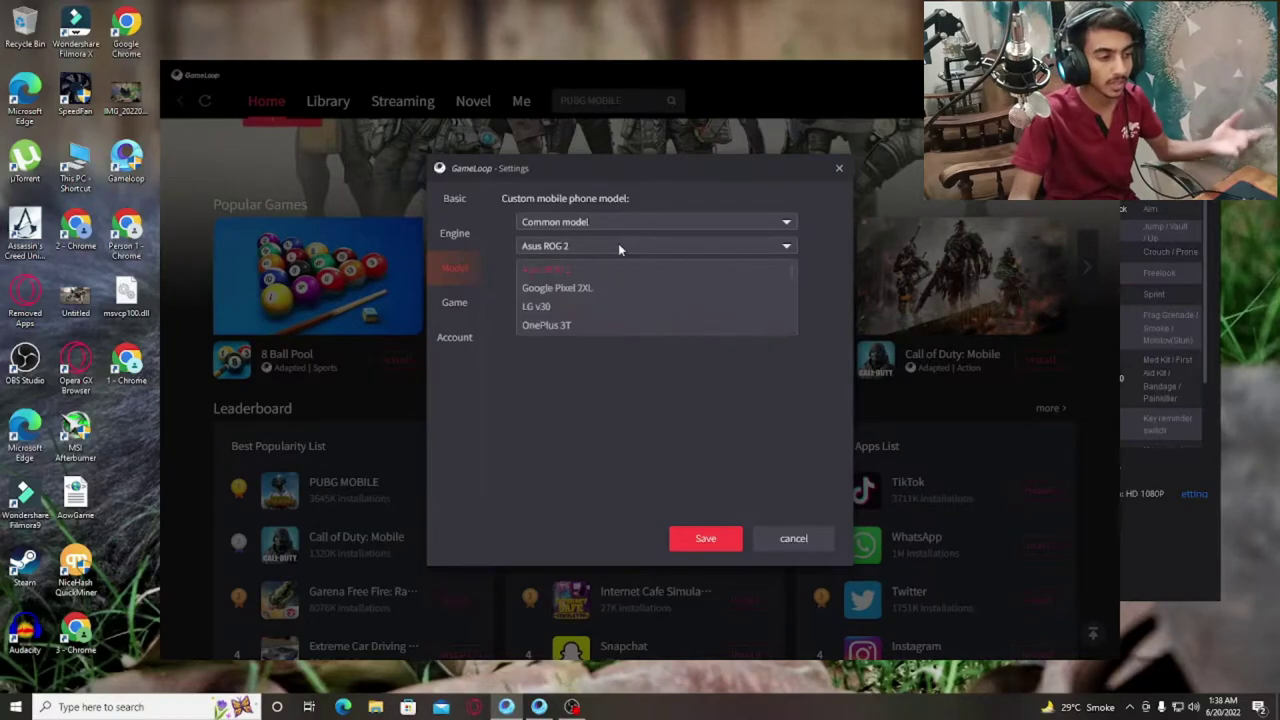
click(618, 250)
click(590, 250)
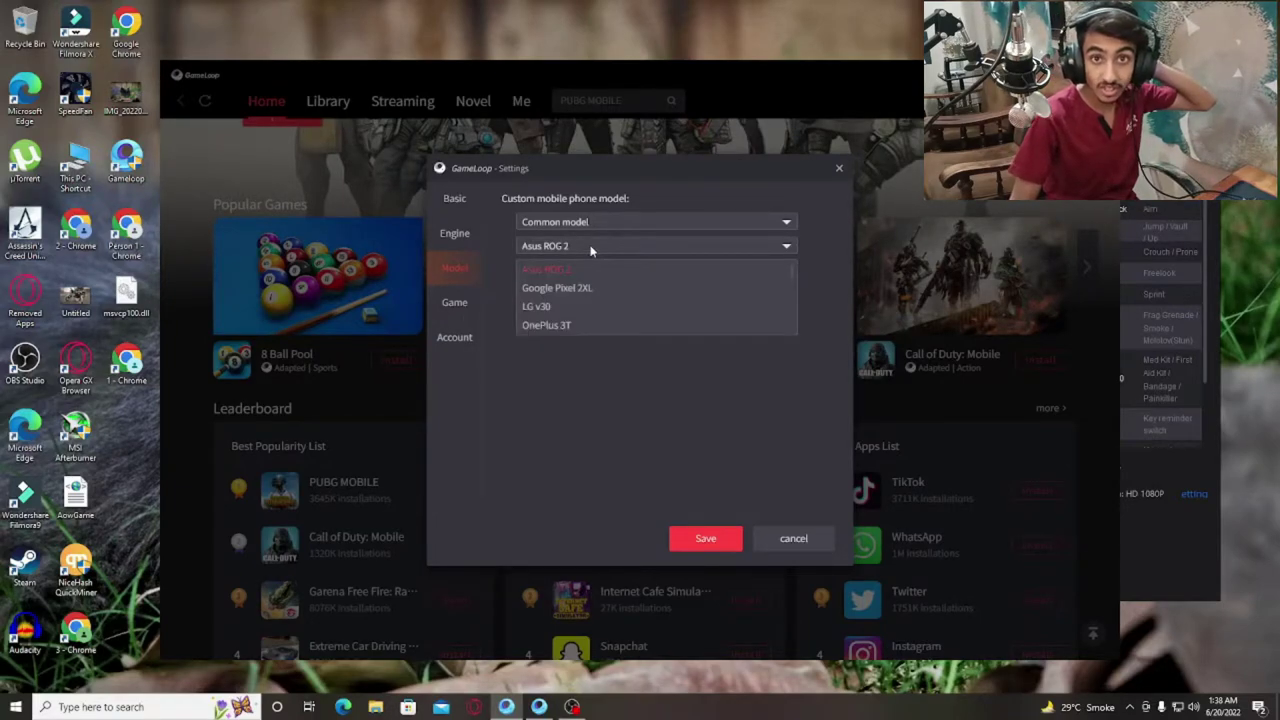
click(506, 276)
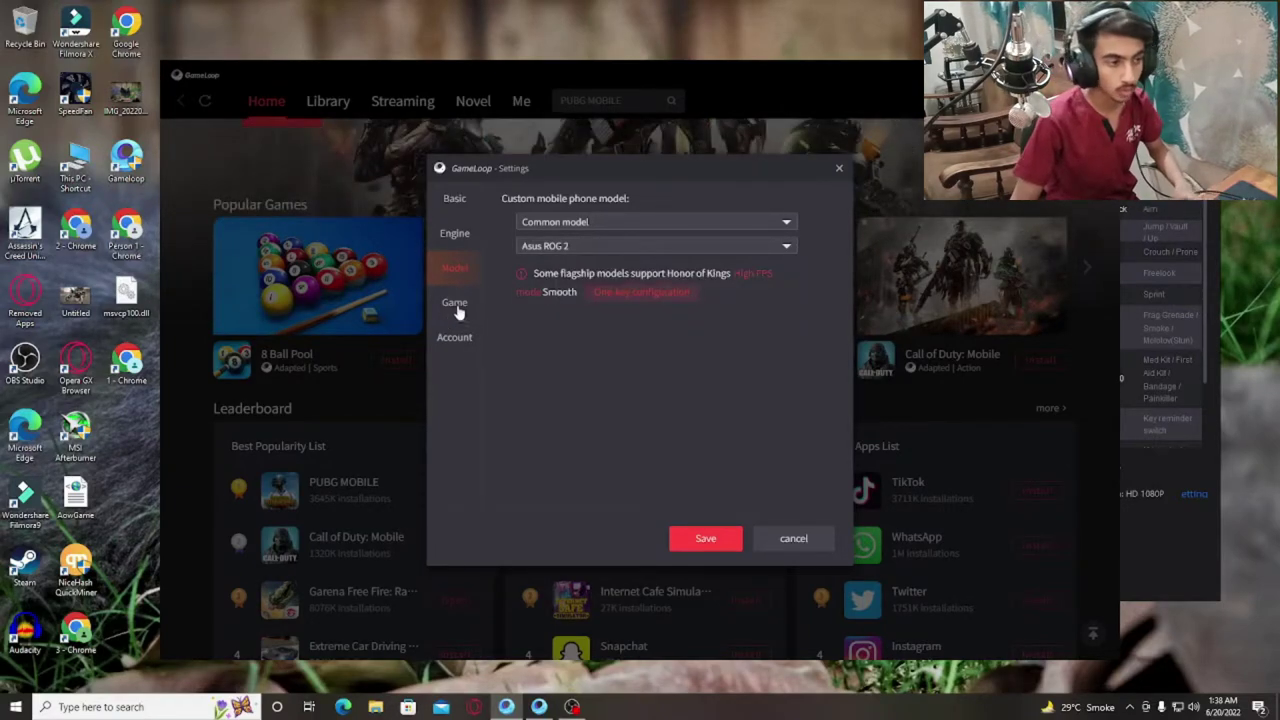
click(652, 252)
click(664, 266)
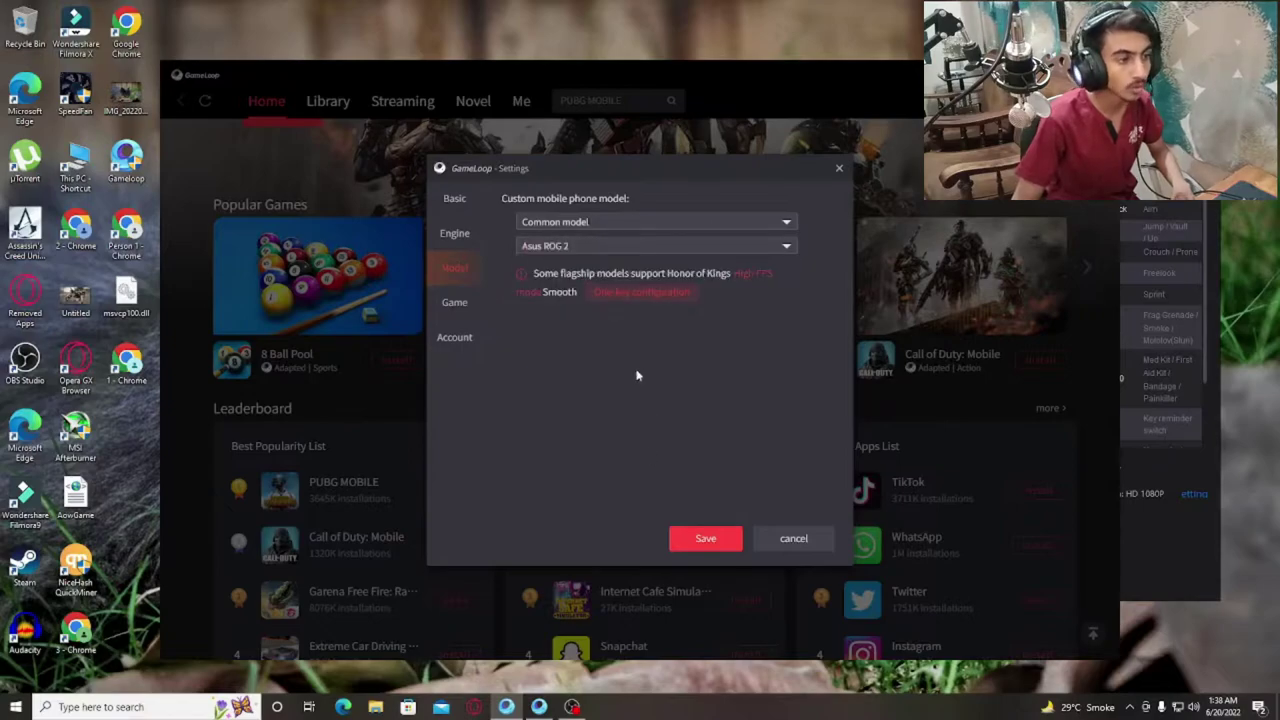
- Check the APEX game definition, graphics quality and FPS options in the emulator's game settings, and save the settings
click(455, 306)
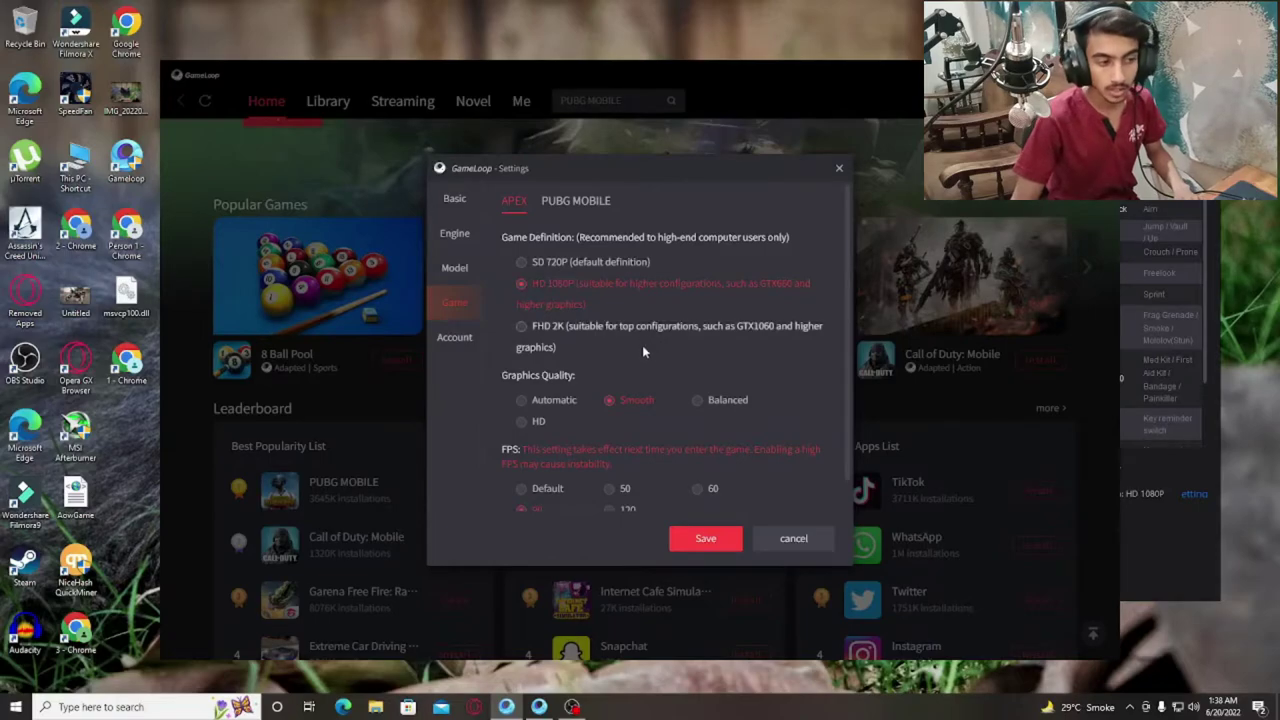
scroll(655, 364, down, 1)
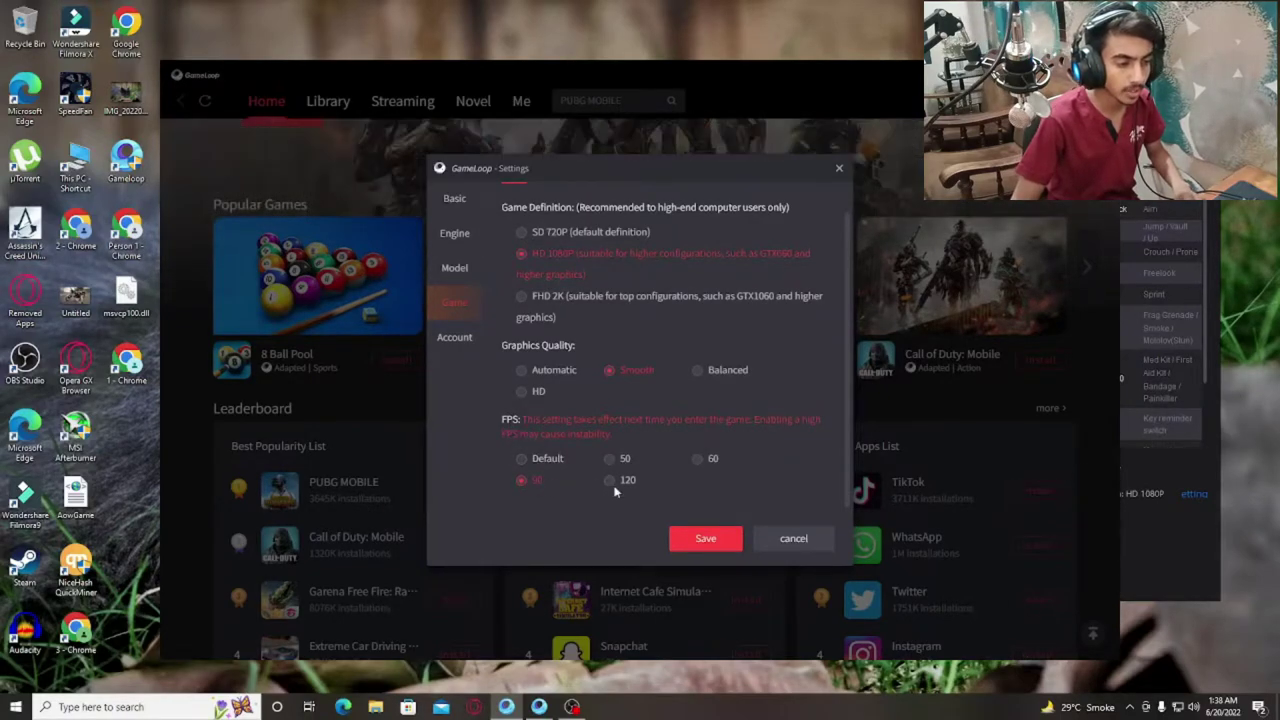
click(705, 540)
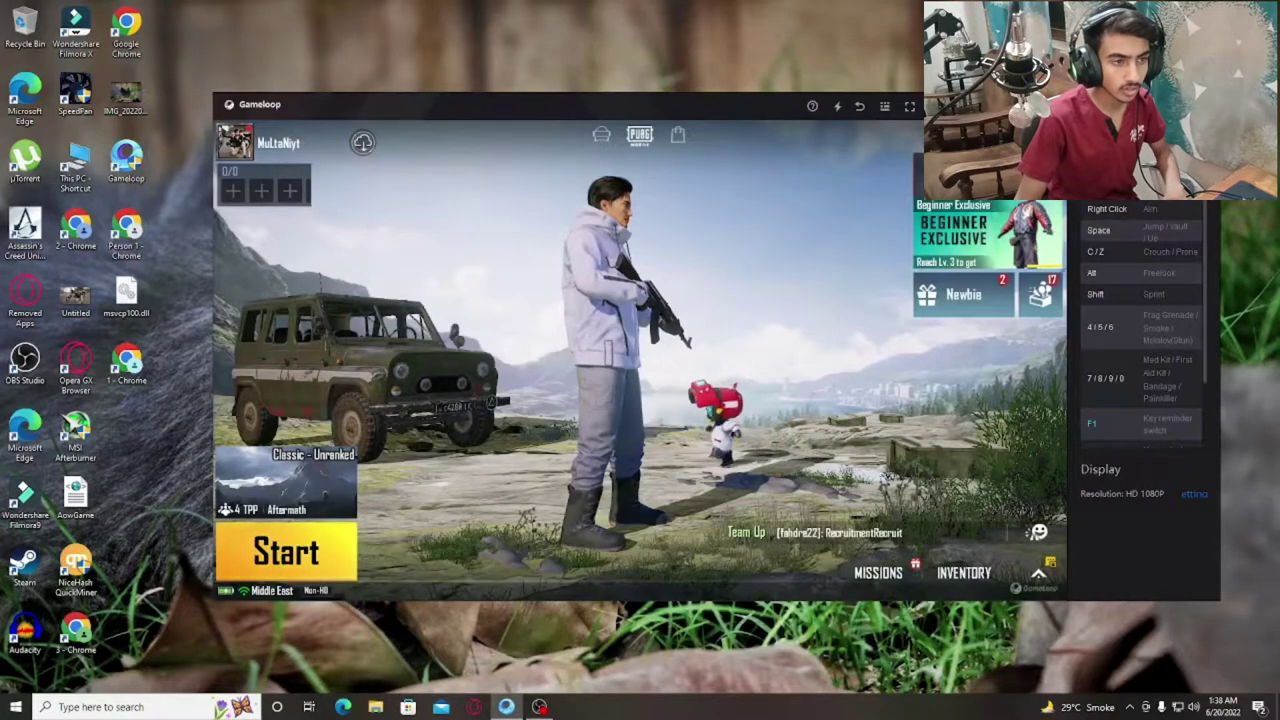
- Show the game full screen and examine the Combat graphics quality, frame rate, style and anti-aliasing settings in PUBG Mobile
key(F11)
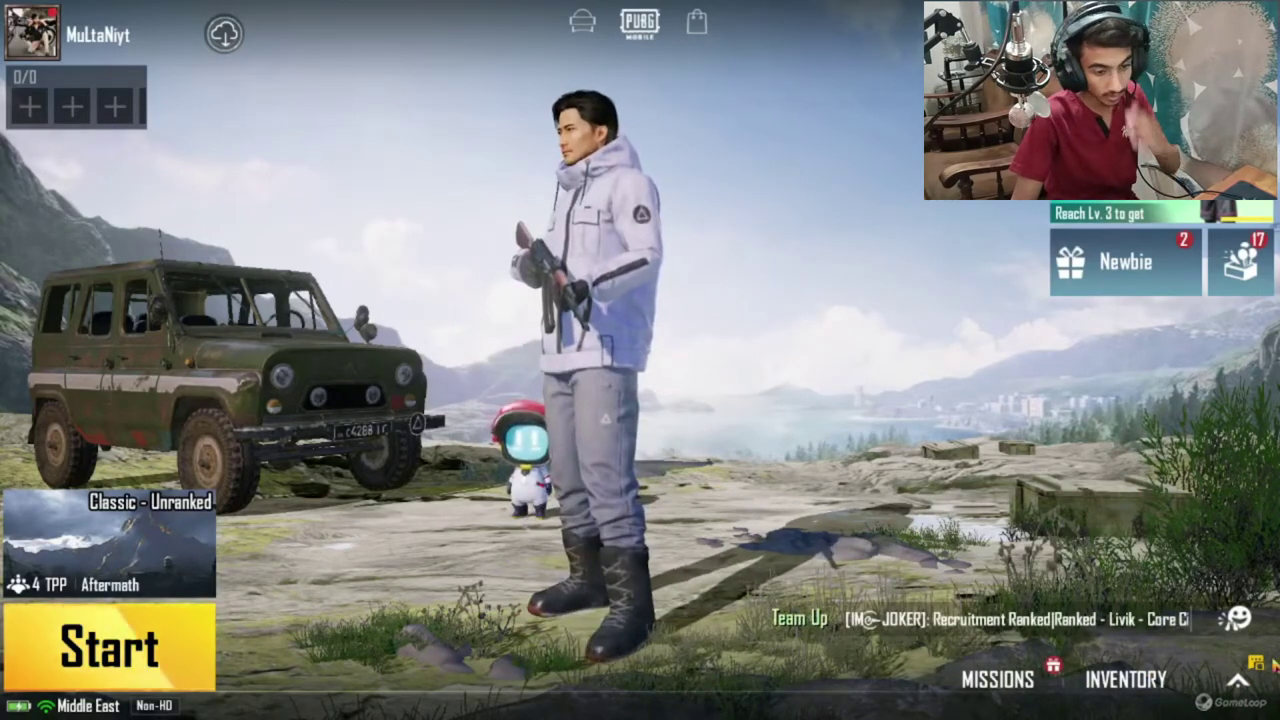
click(1237, 686)
click(1190, 680)
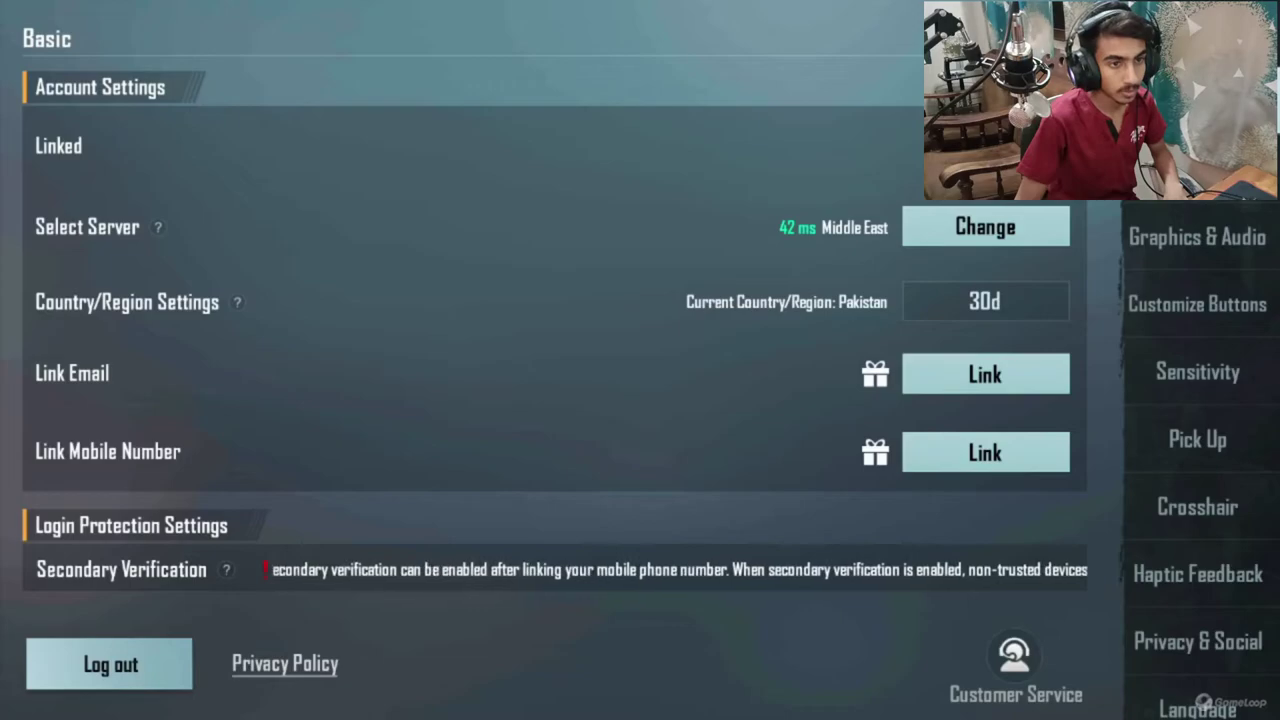
click(1160, 236)
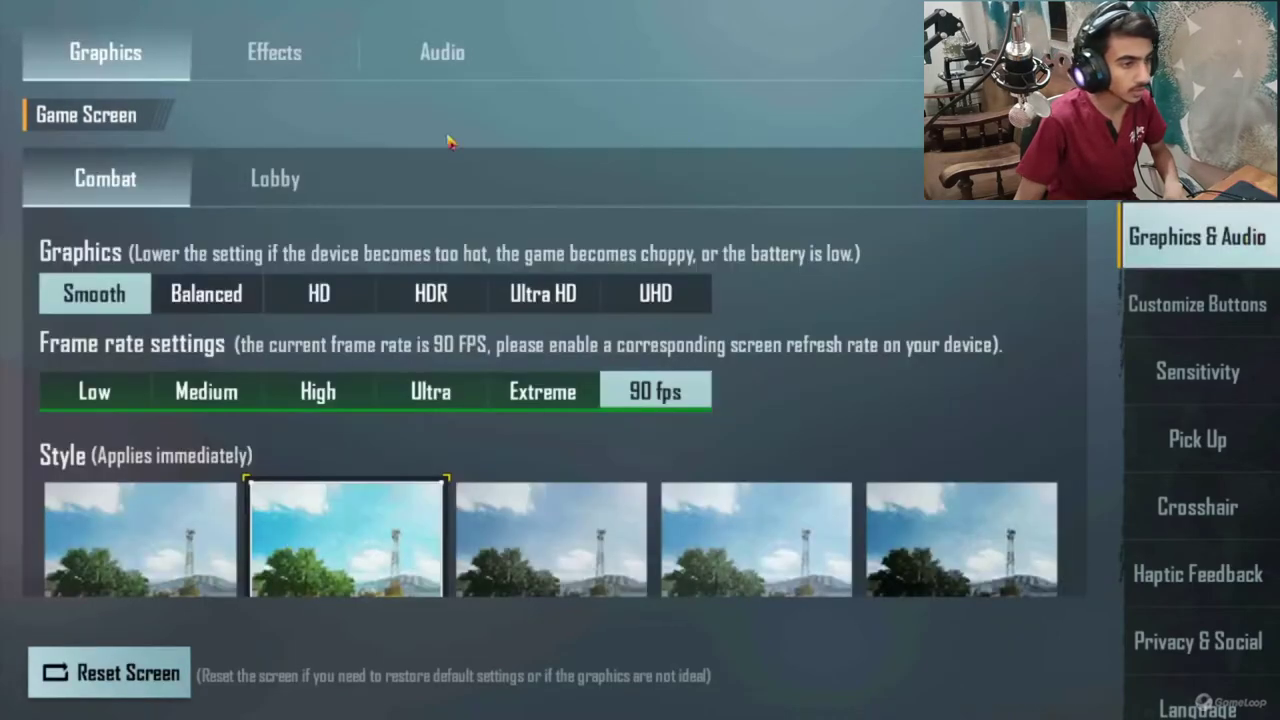
drag(445, 250, 363, 186)
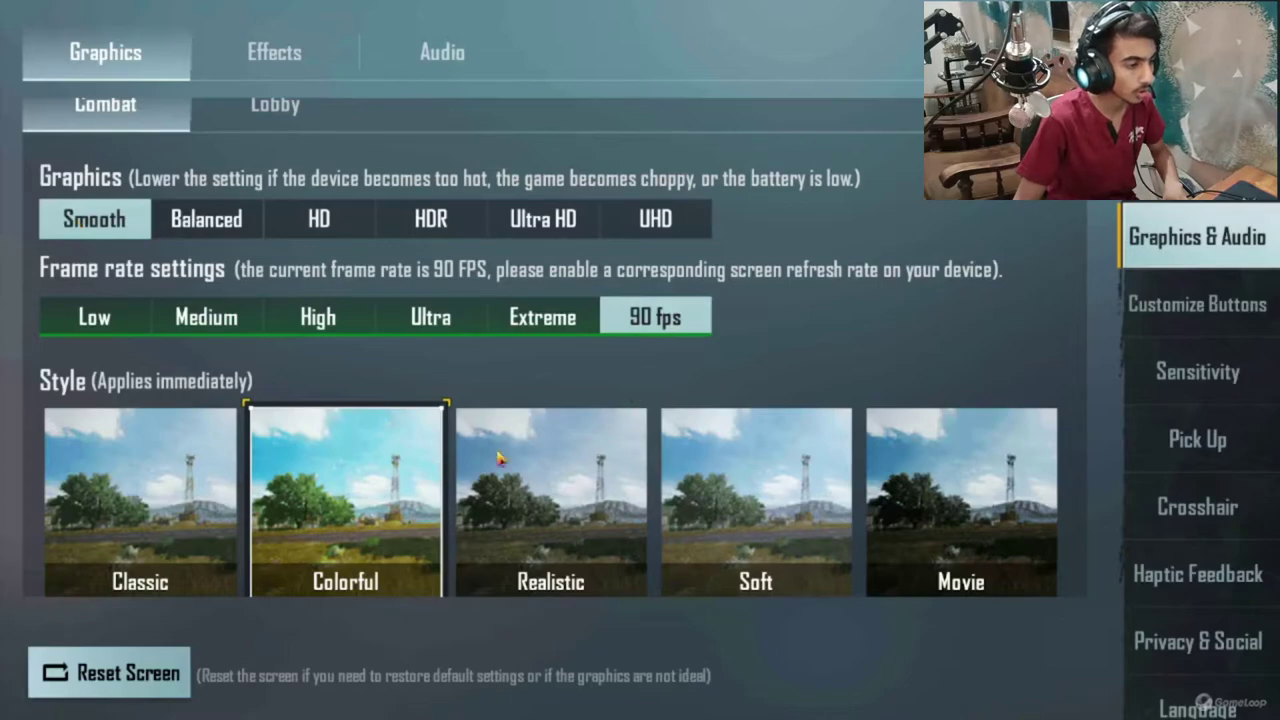
scroll(730, 300, down, 3)
scroll(645, 365, down, 2)
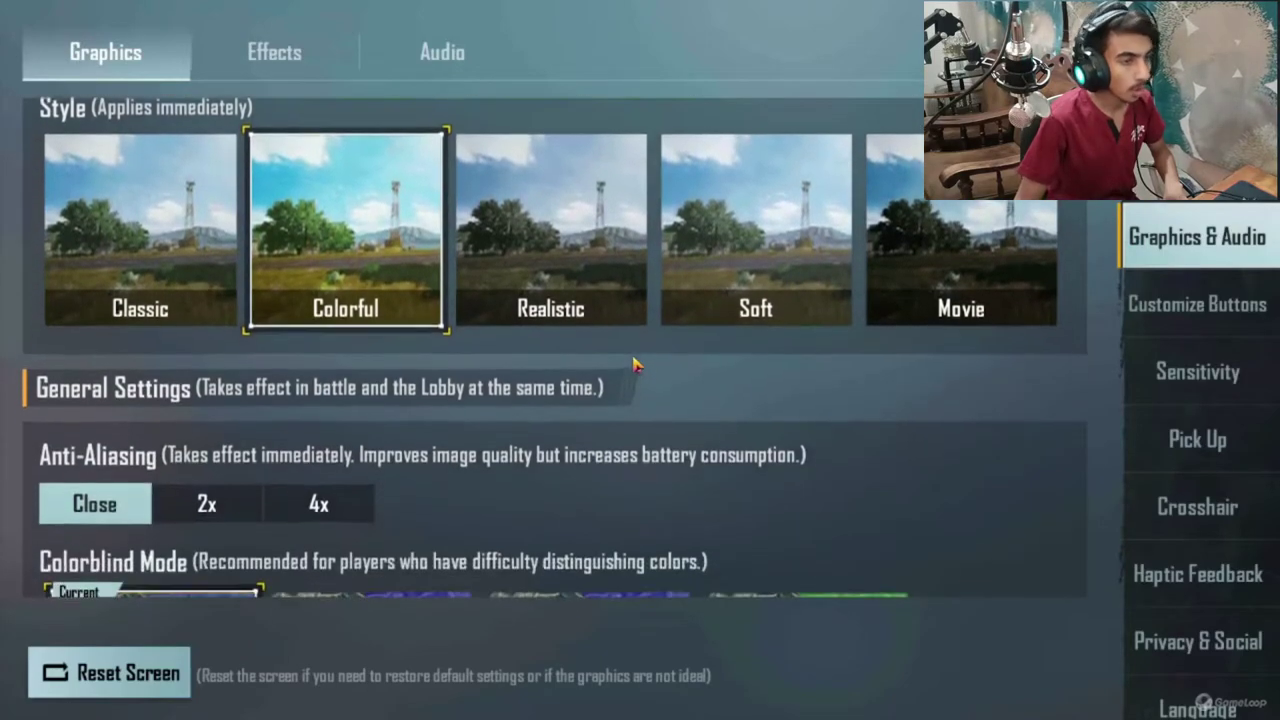
drag(632, 366, 557, 591)
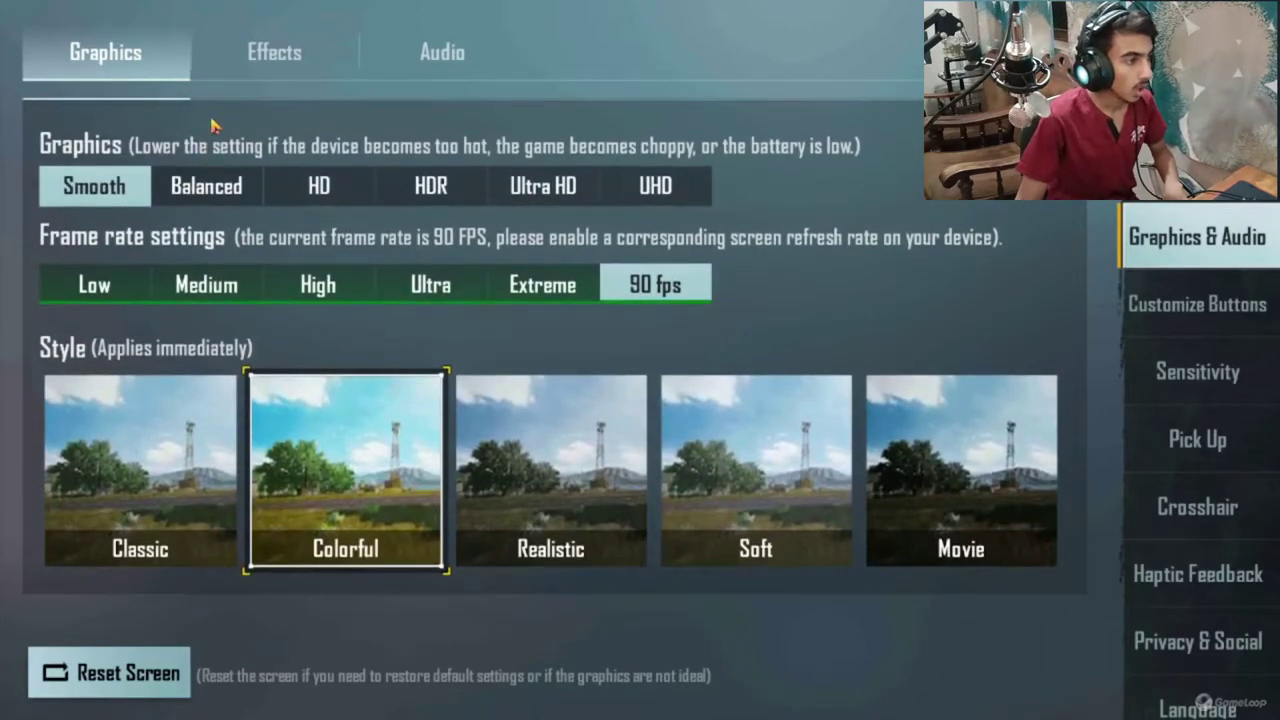
scroll(211, 125, up, 2)
- Review the Lobby and general graphics settings, and check the effects and audio options
click(248, 190)
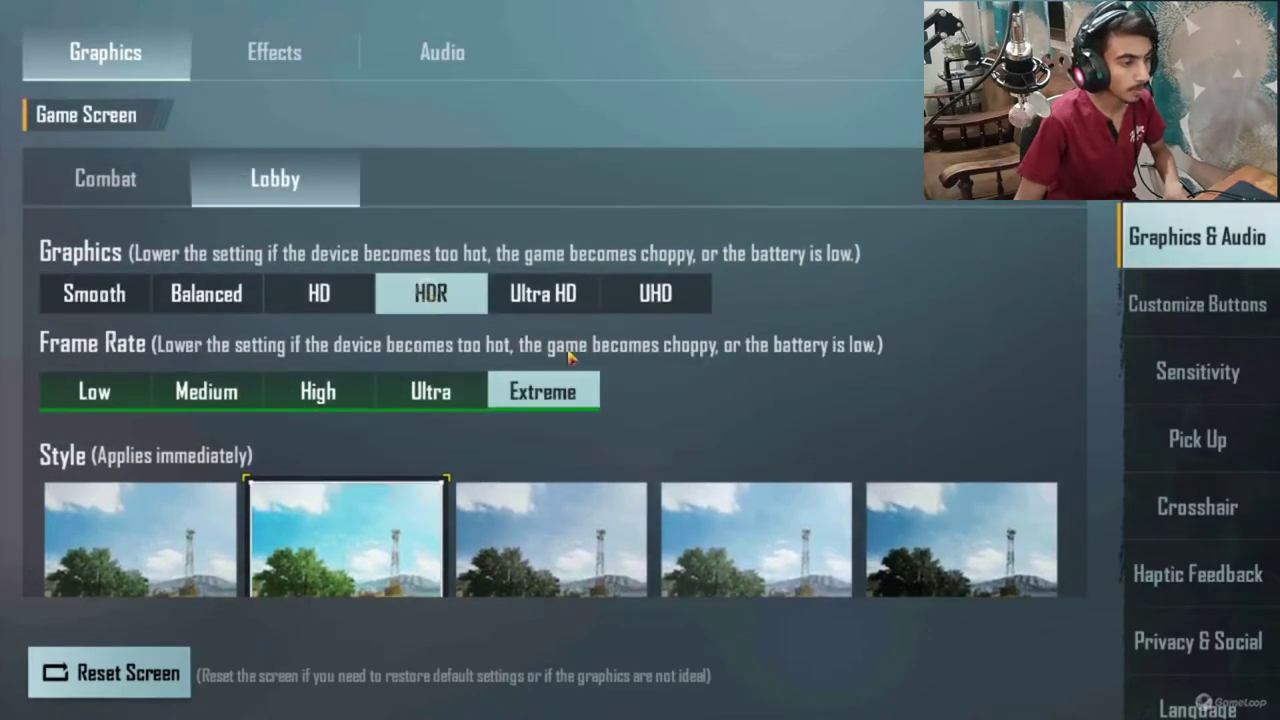
scroll(600, 450, down, 5)
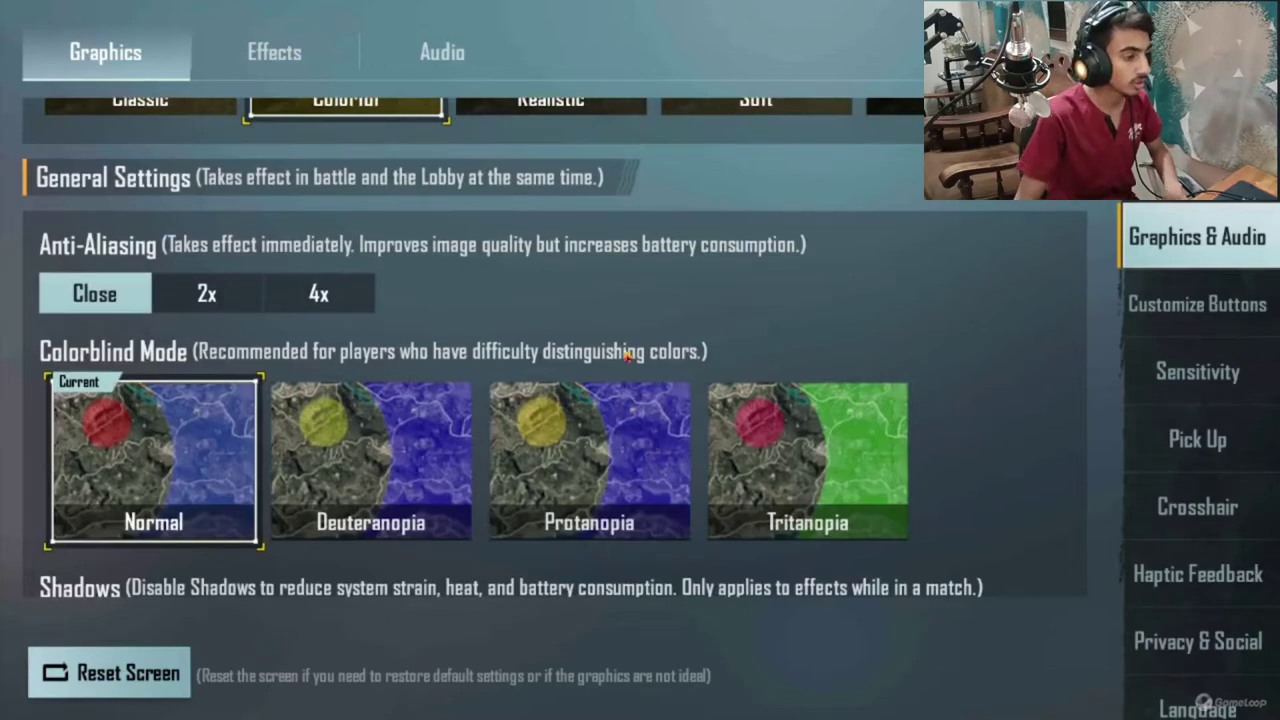
scroll(343, 449, down, 5)
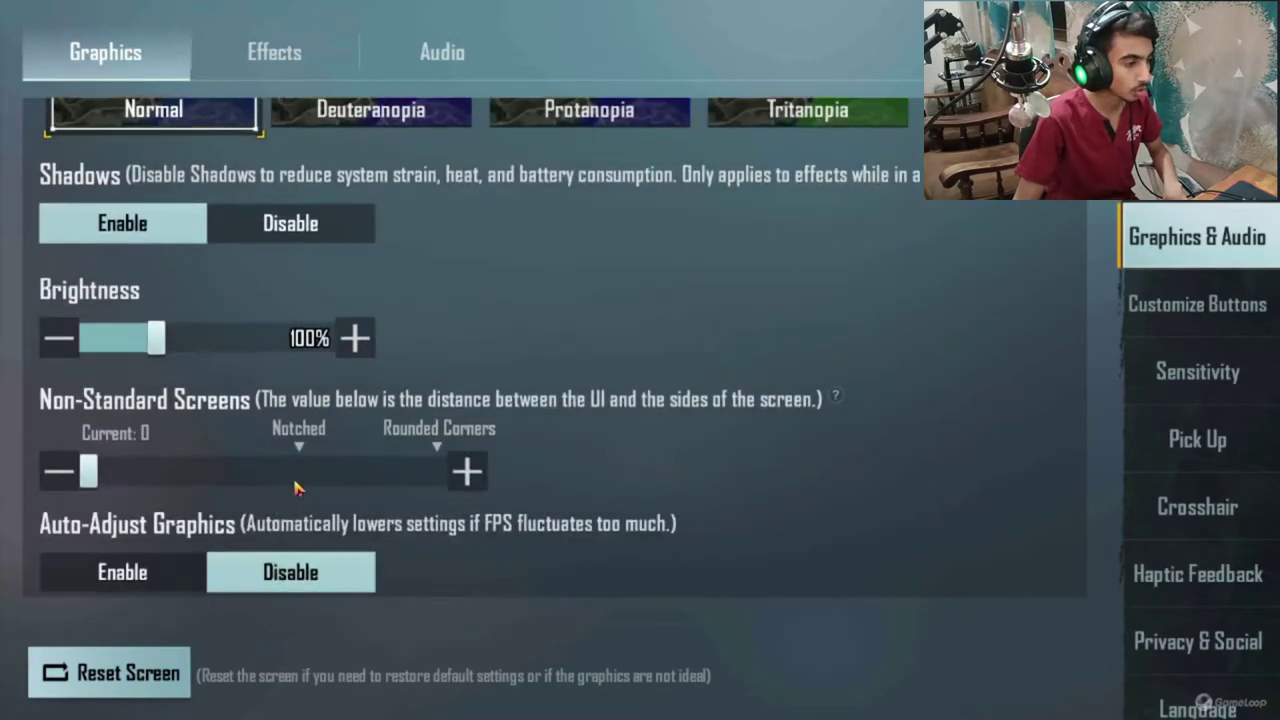
scroll(349, 195, up, 5)
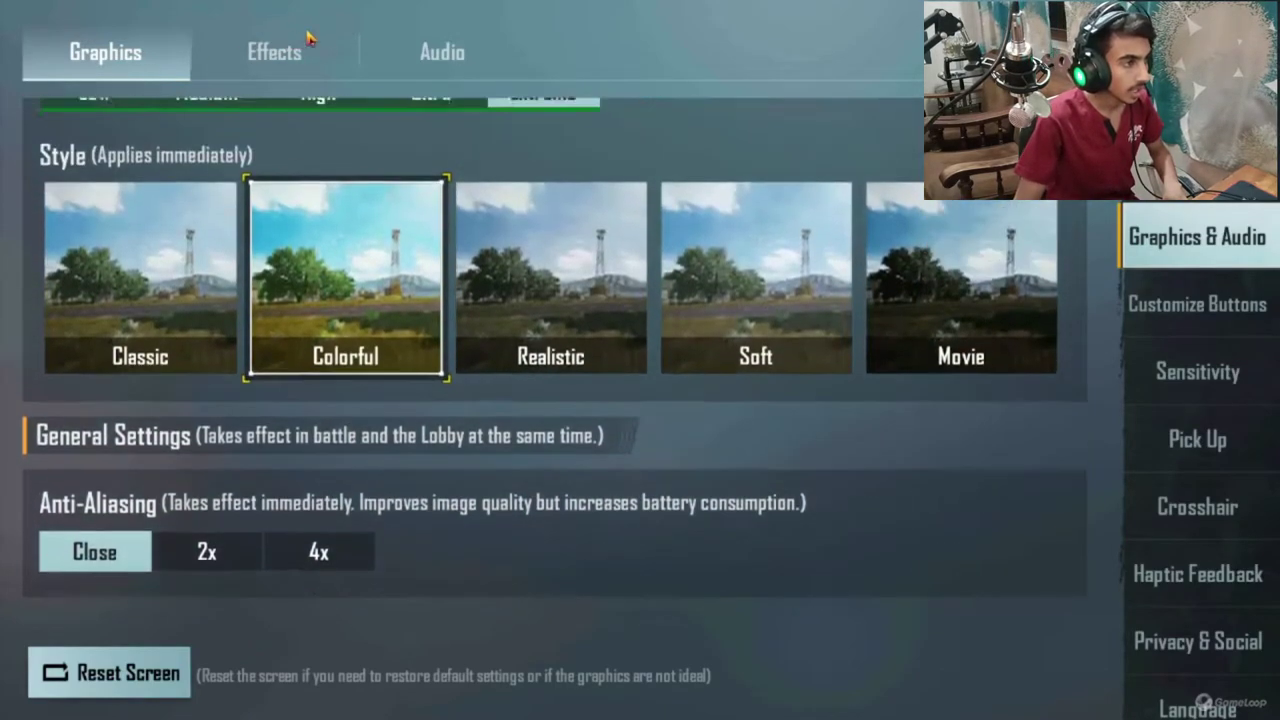
click(294, 52)
click(449, 62)
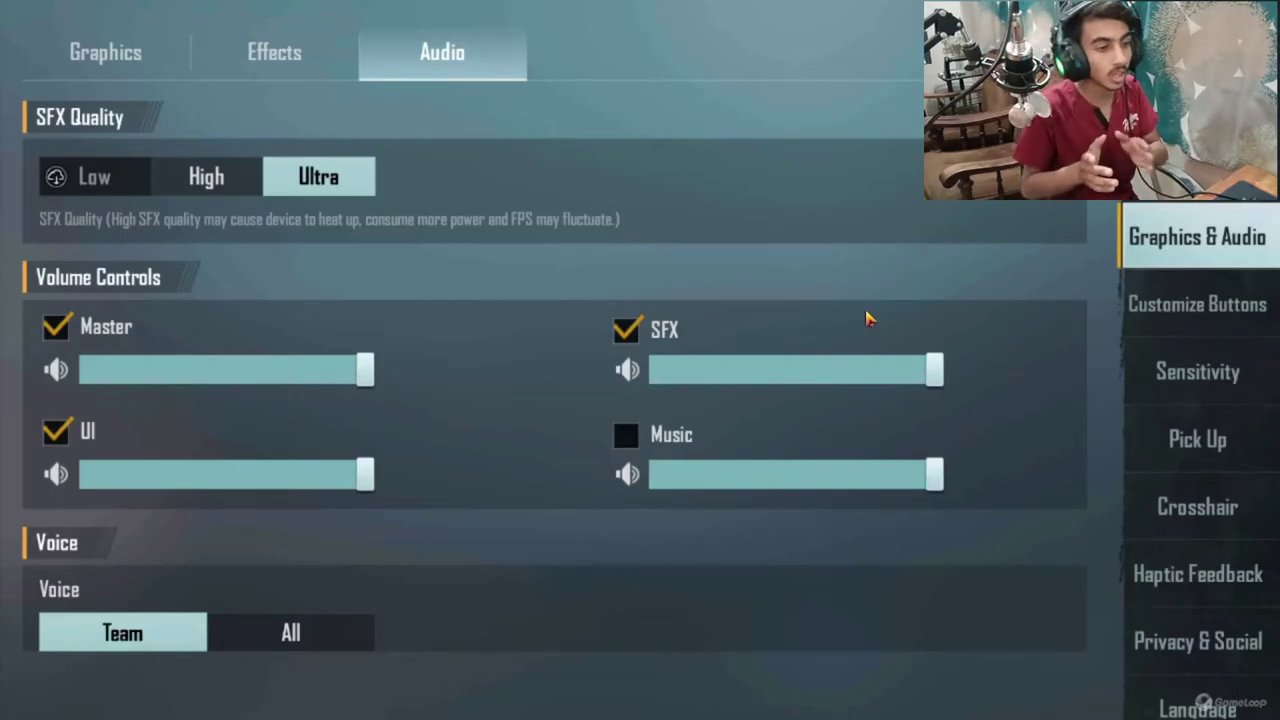
- Examine the customized camera sensitivity for each scope and the free look camera sensitivity
click(1240, 392)
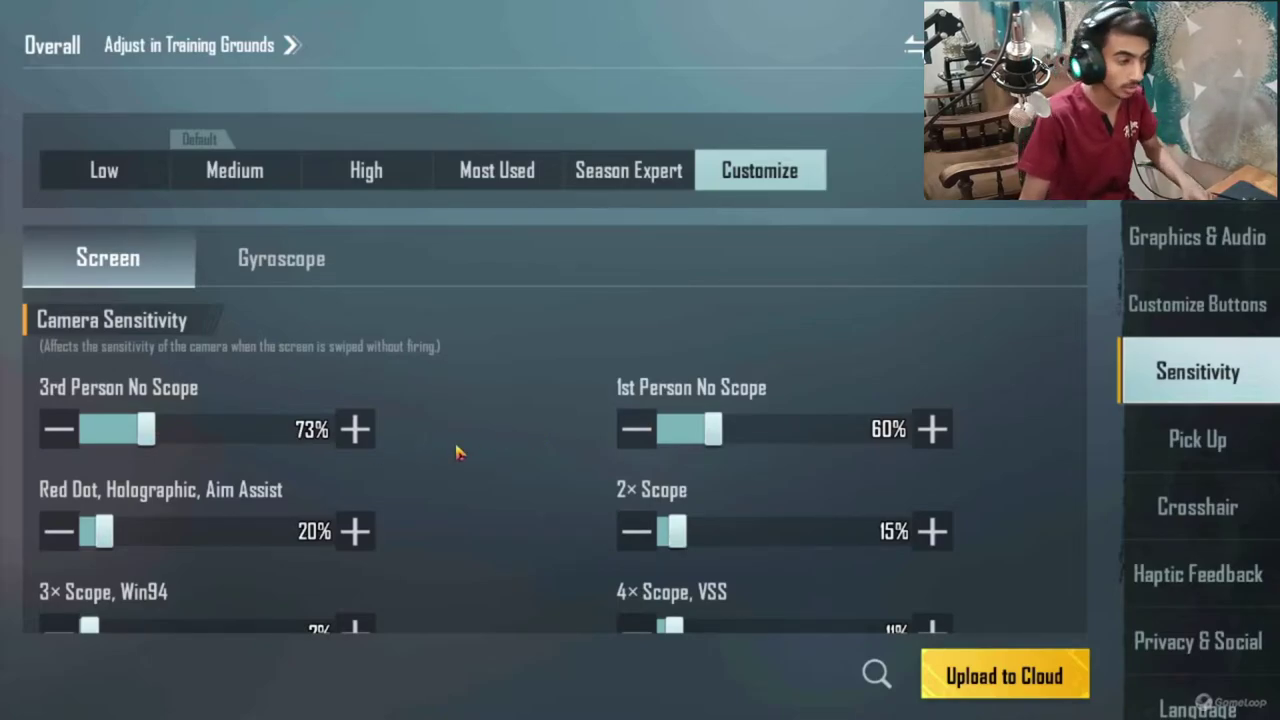
drag(456, 452, 440, 292)
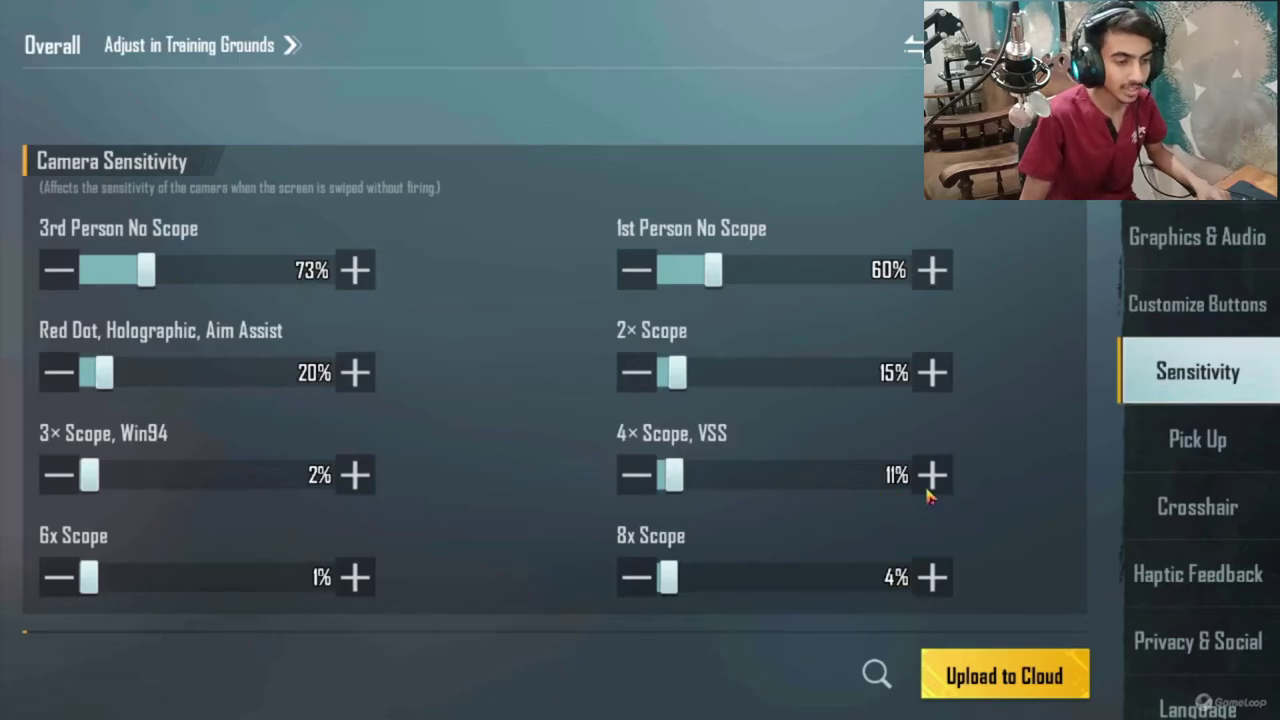
scroll(449, 440, down, 3)
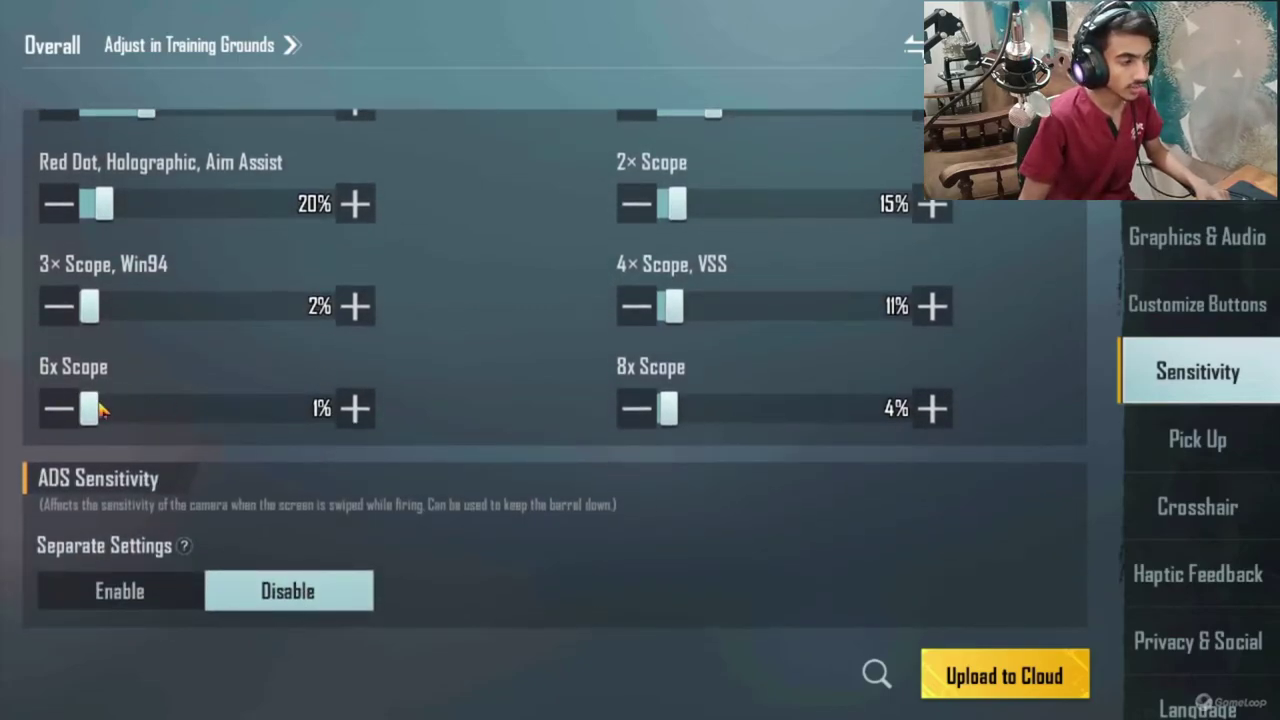
scroll(493, 497, down, 3)
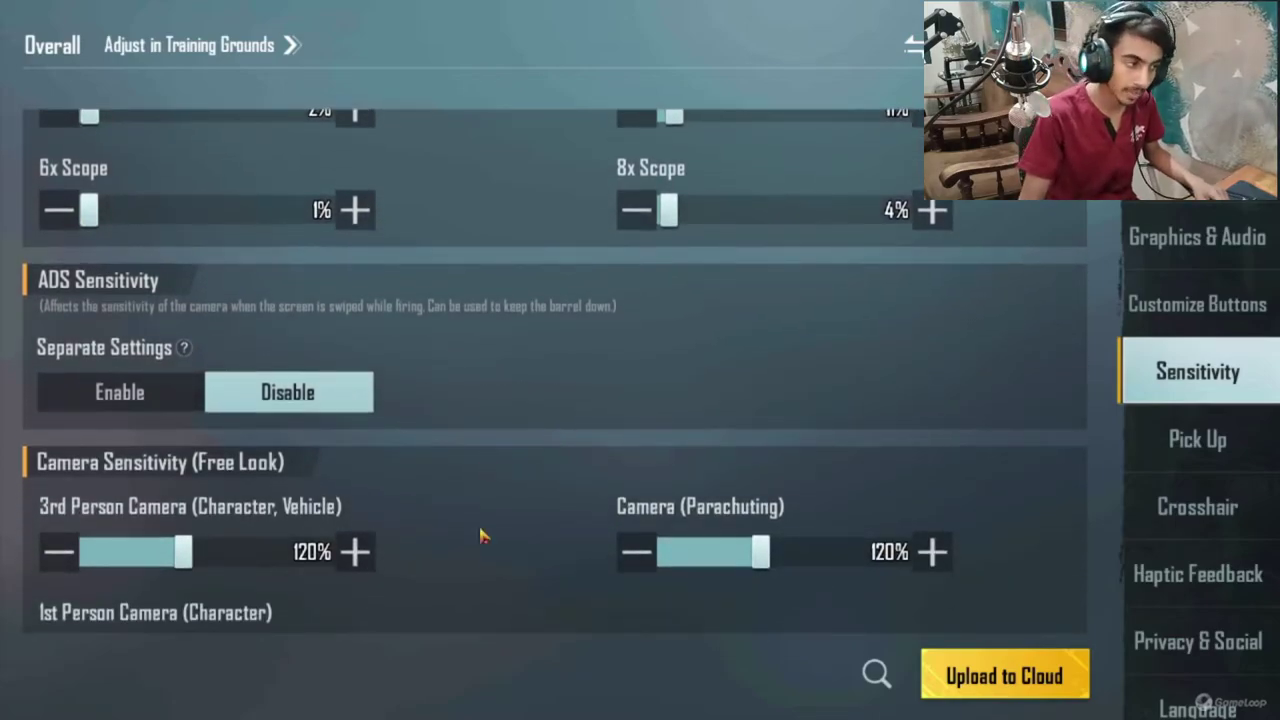
scroll(487, 525, down, 1)
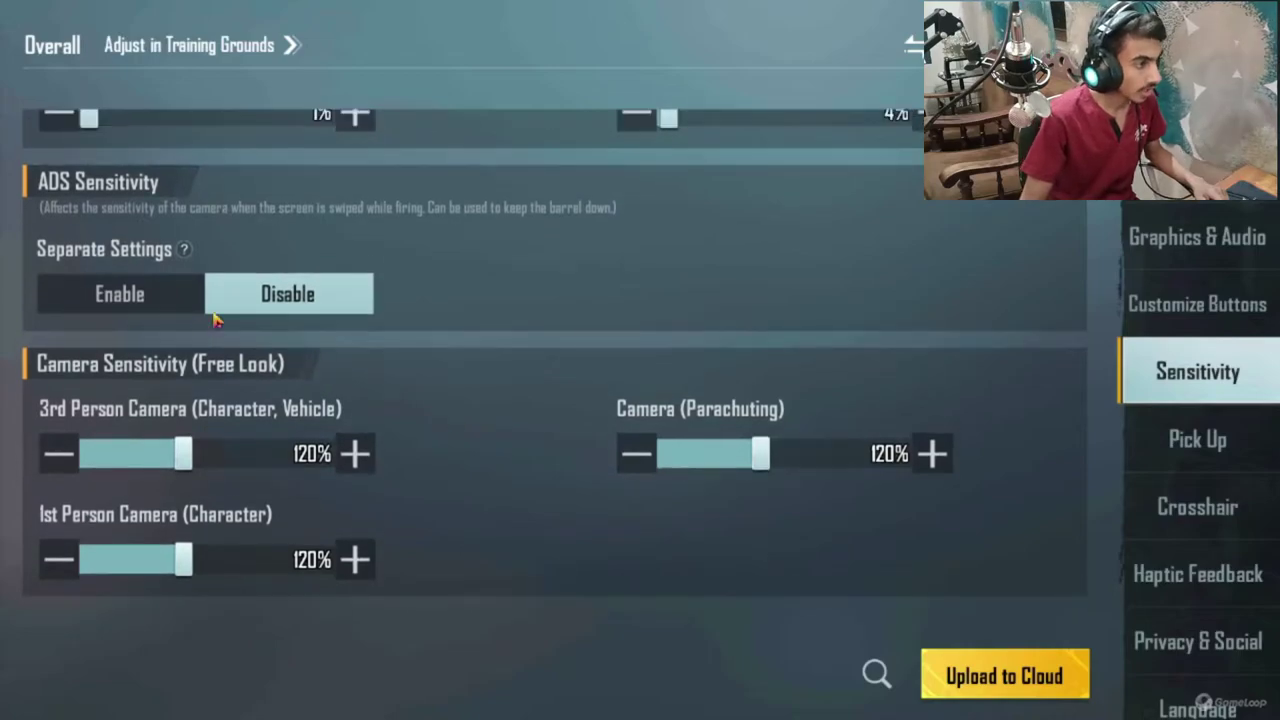
- Enable separate ADS sensitivity settings, review their scope values, and upload the sensitivity settings to the cloud
click(125, 302)
scroll(500, 525, down, 1)
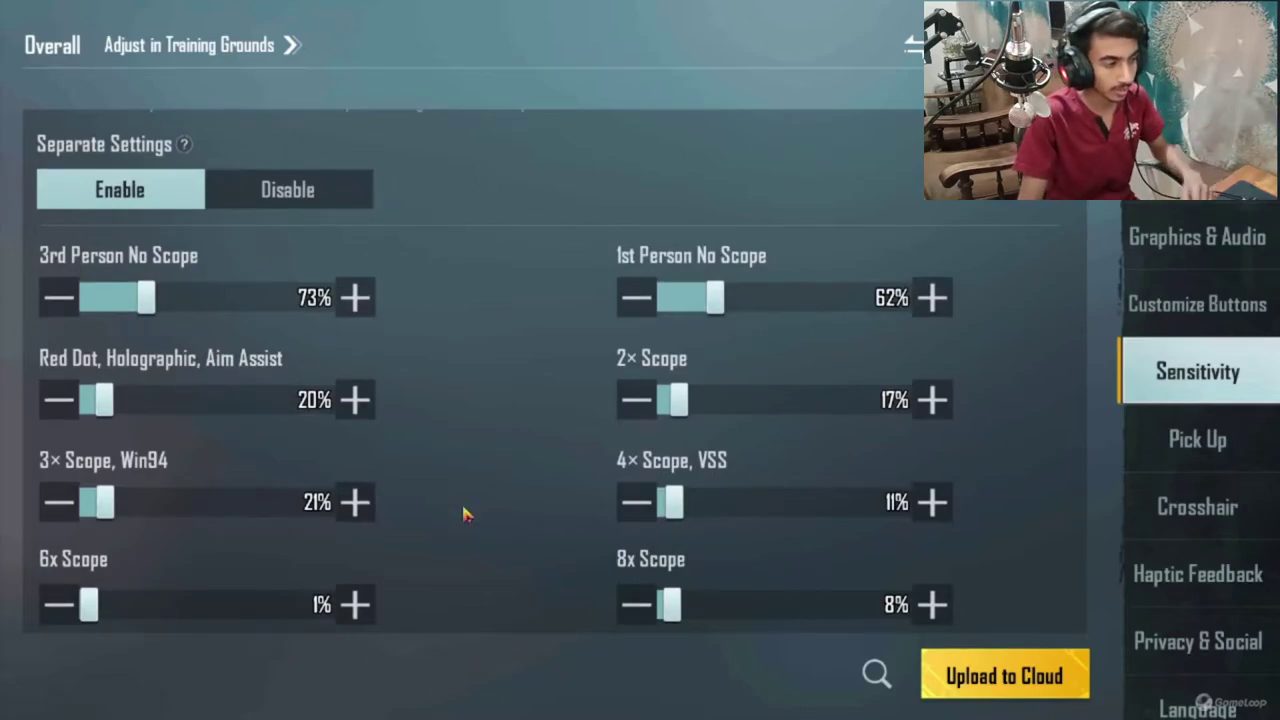
drag(500, 462, 503, 386)
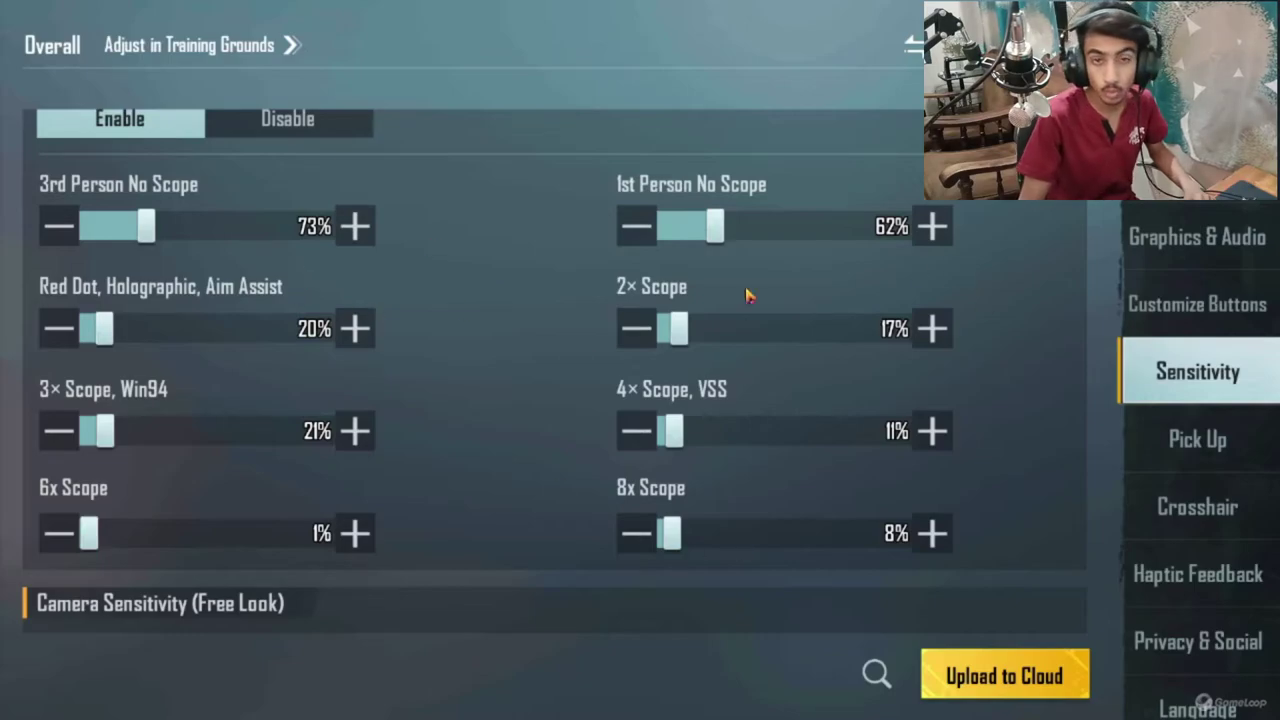
drag(505, 510, 531, 371)
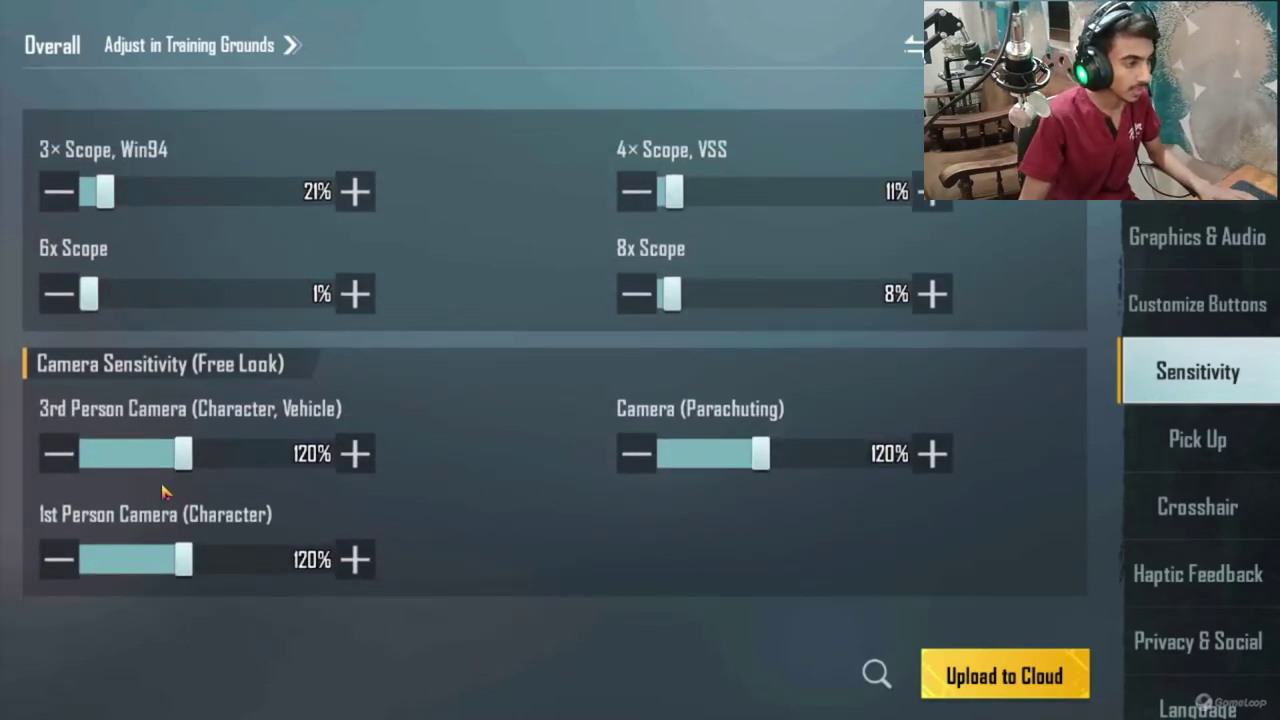
click(1043, 695)
click(706, 452)
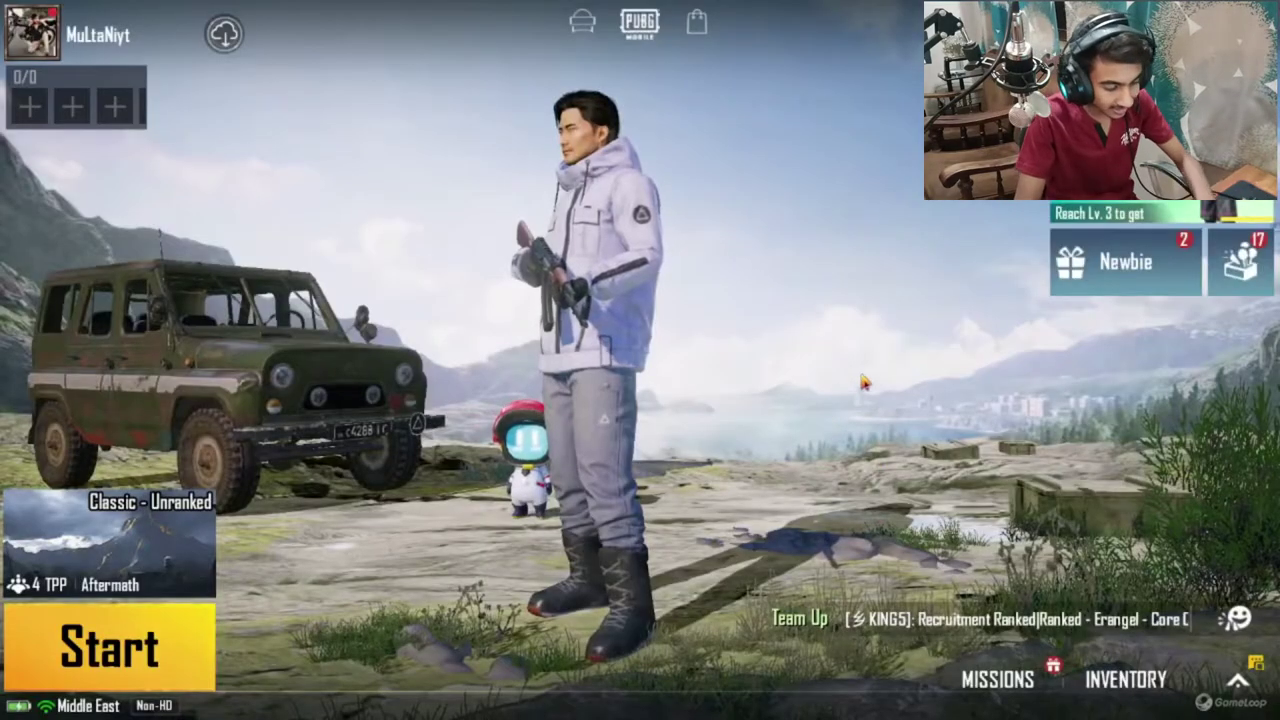
- Leave the full-screen game view and open the NVIDIA Control Panel from the desktop
click(625, 7)
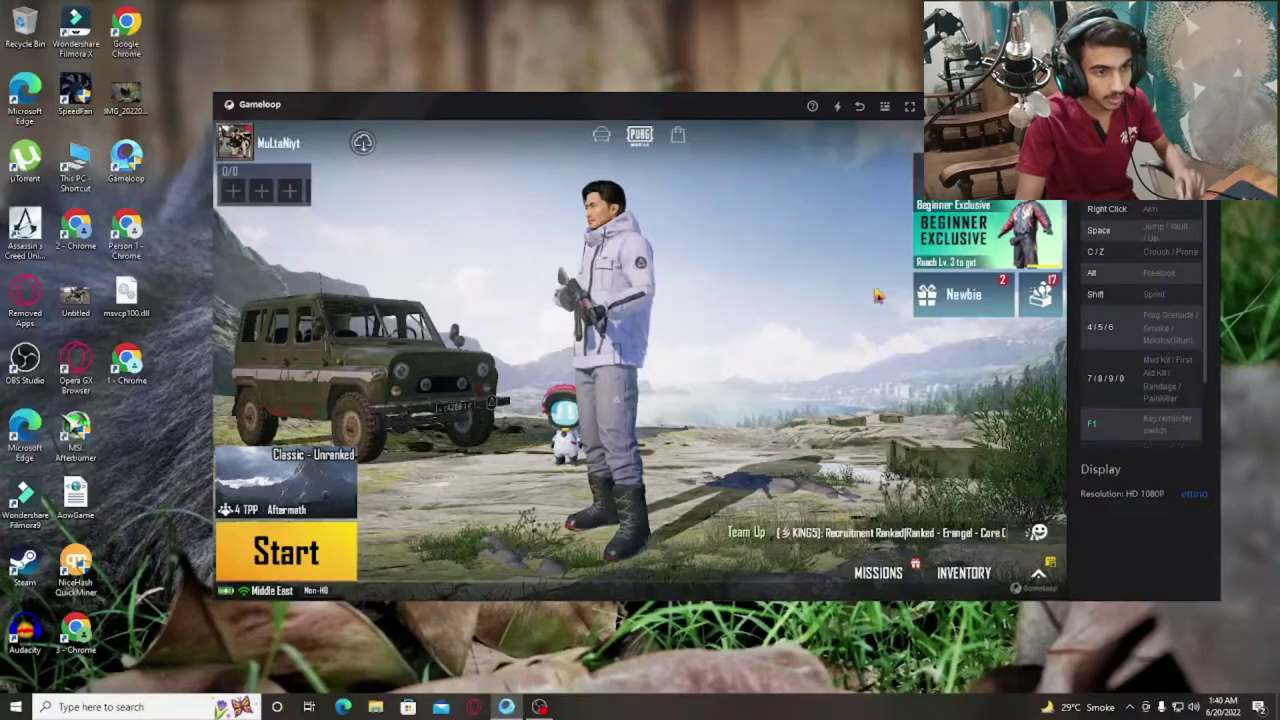
right_click(625, 6)
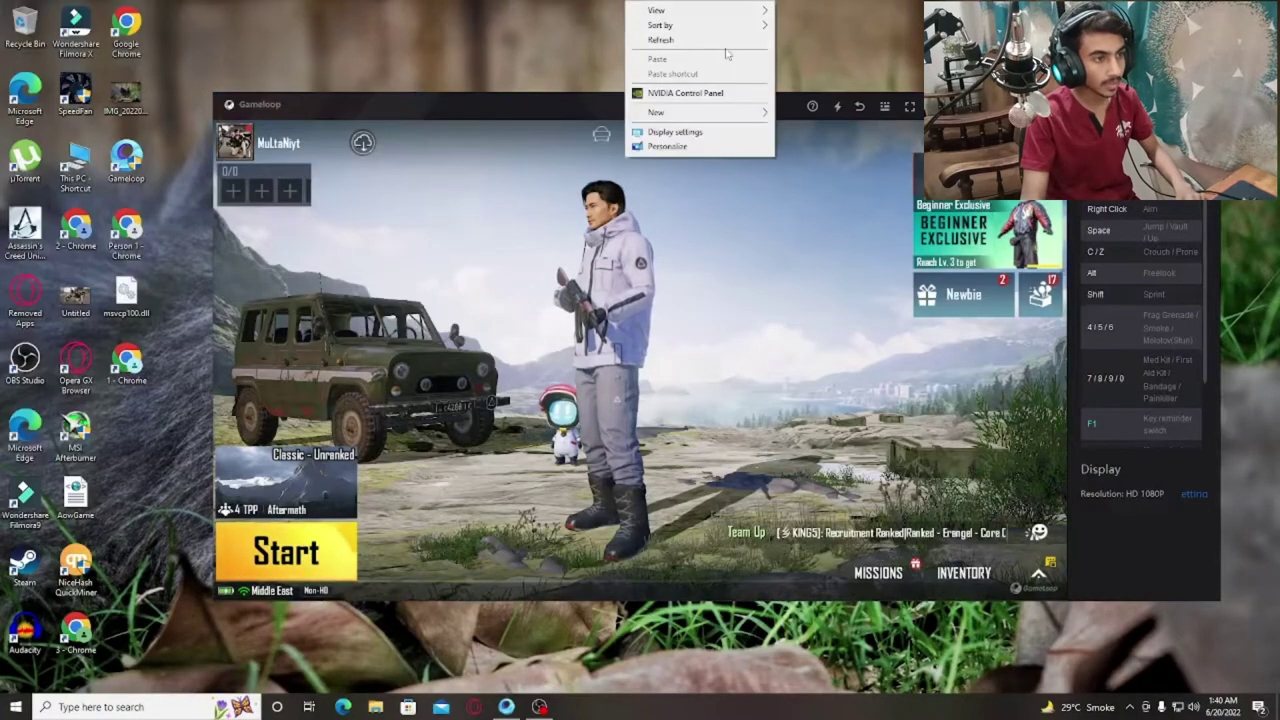
click(655, 93)
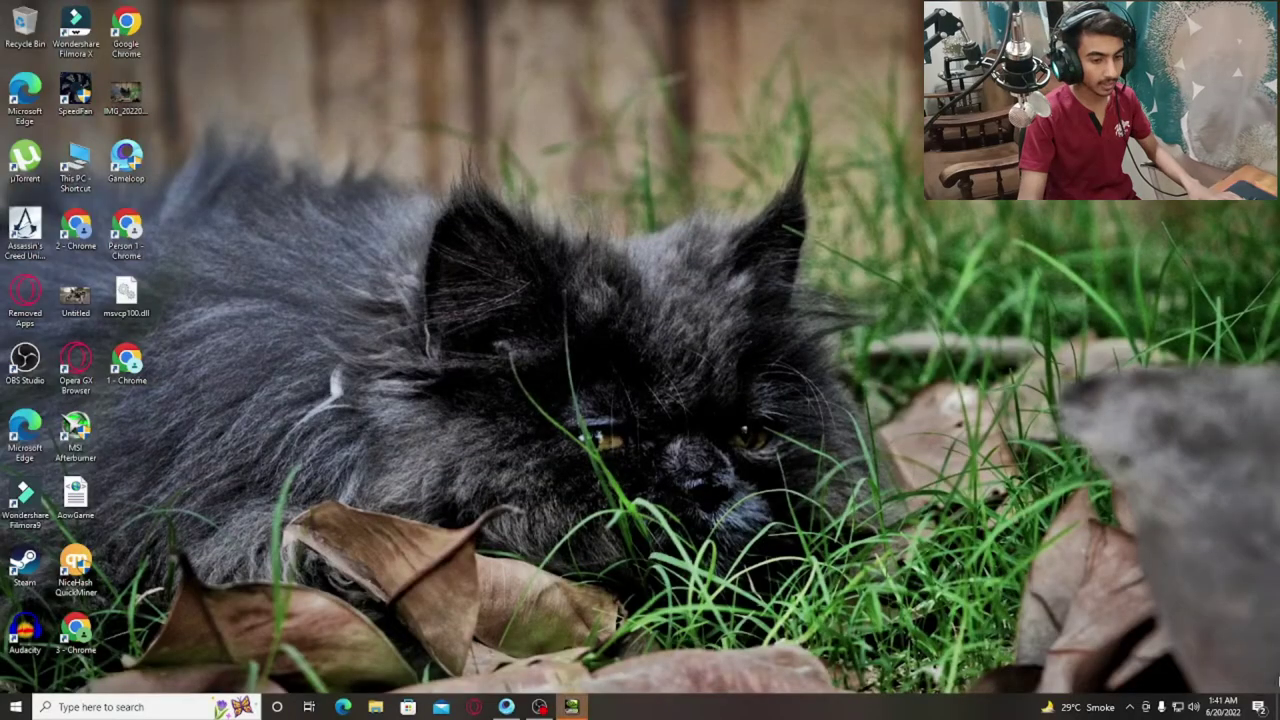
right_click(624, 142)
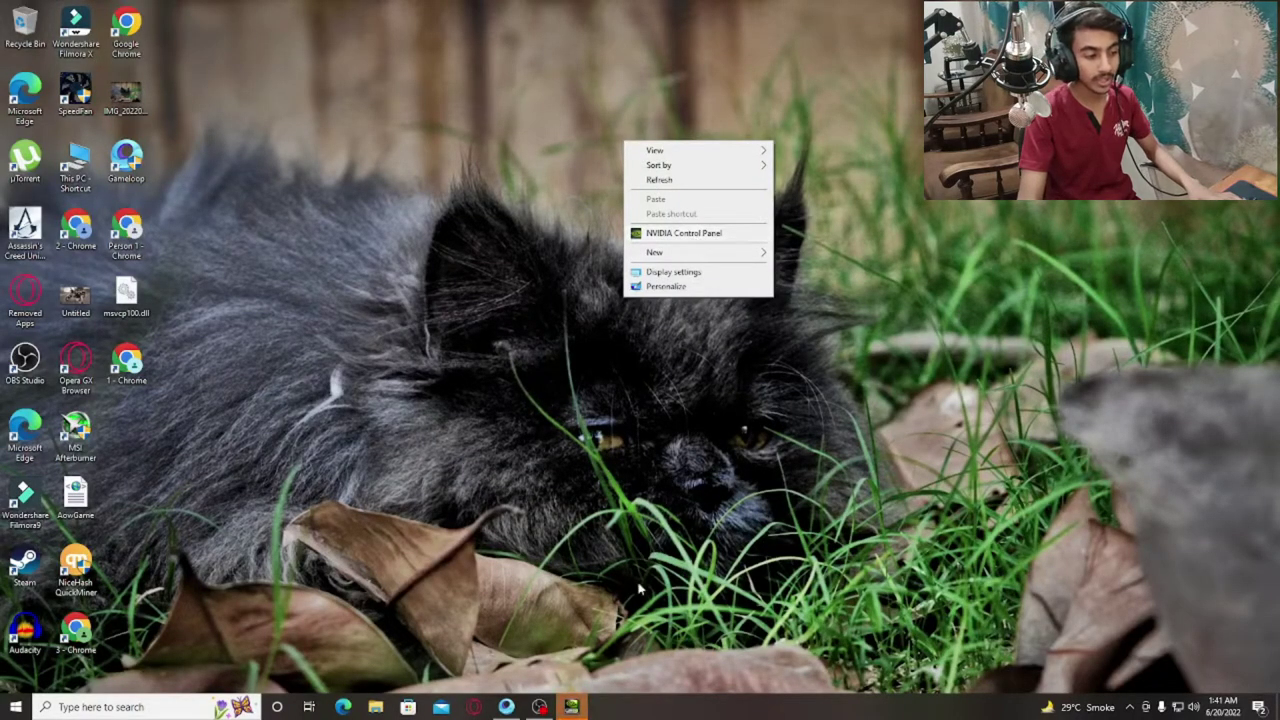
mouse_move(575, 707)
click(603, 650)
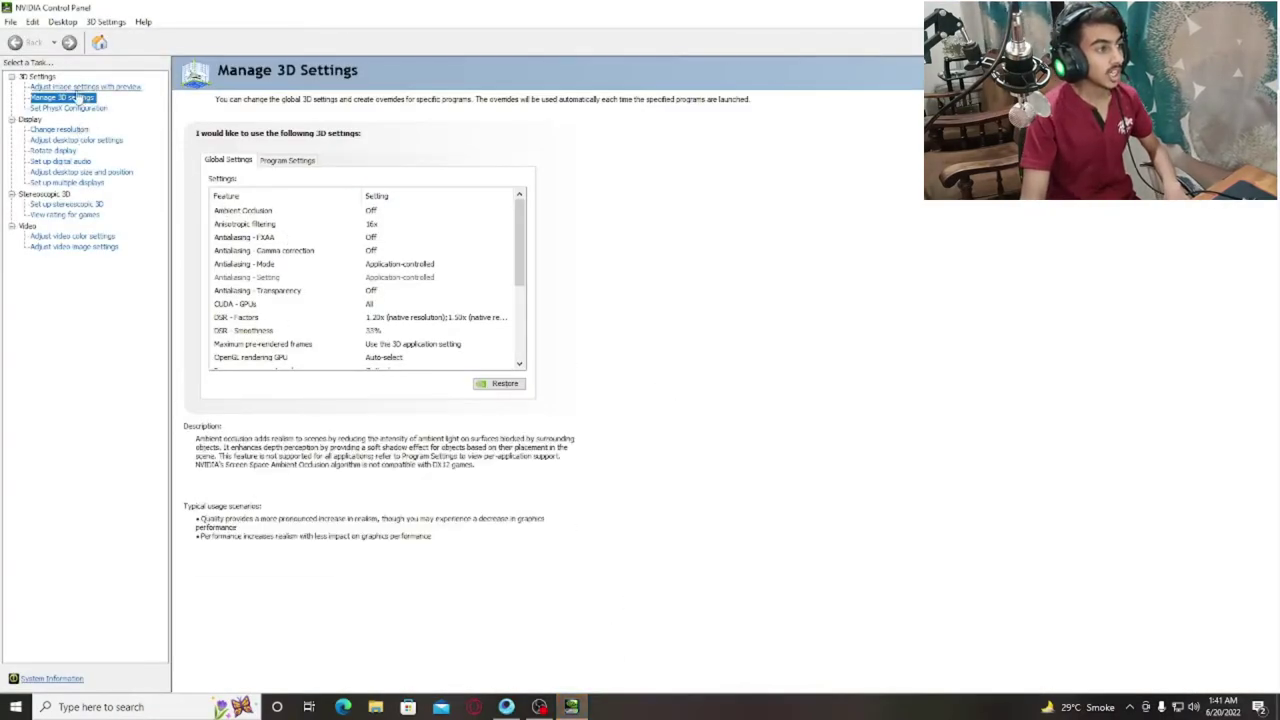
- Check the rendering choice under Adjust Image Settings with Preview, and return to the global Manage 3D Settings list
click(76, 87)
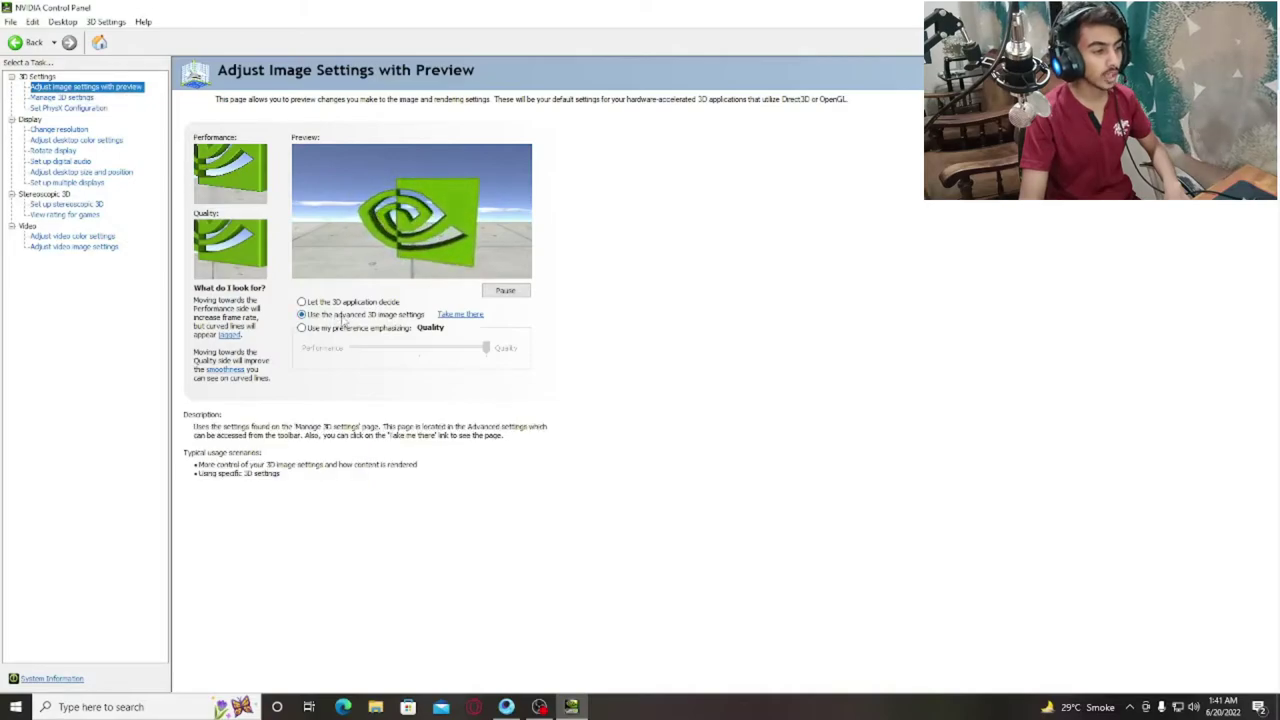
click(62, 97)
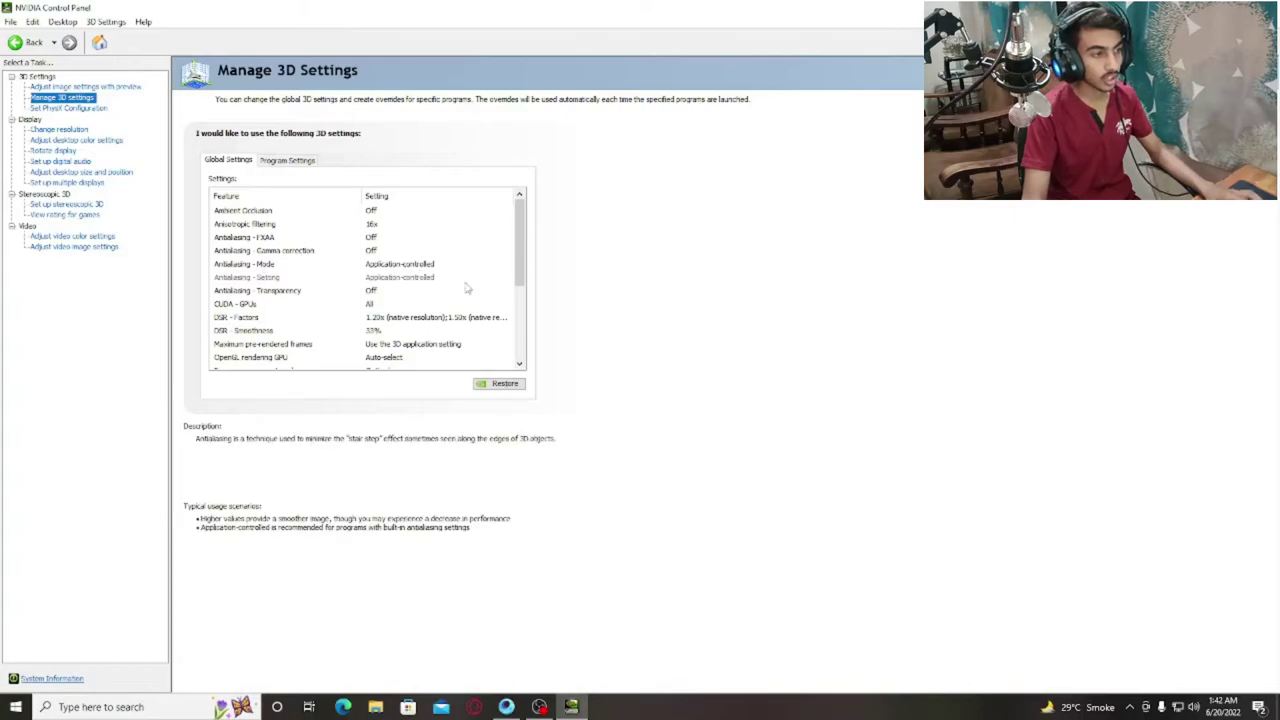
click(464, 275)
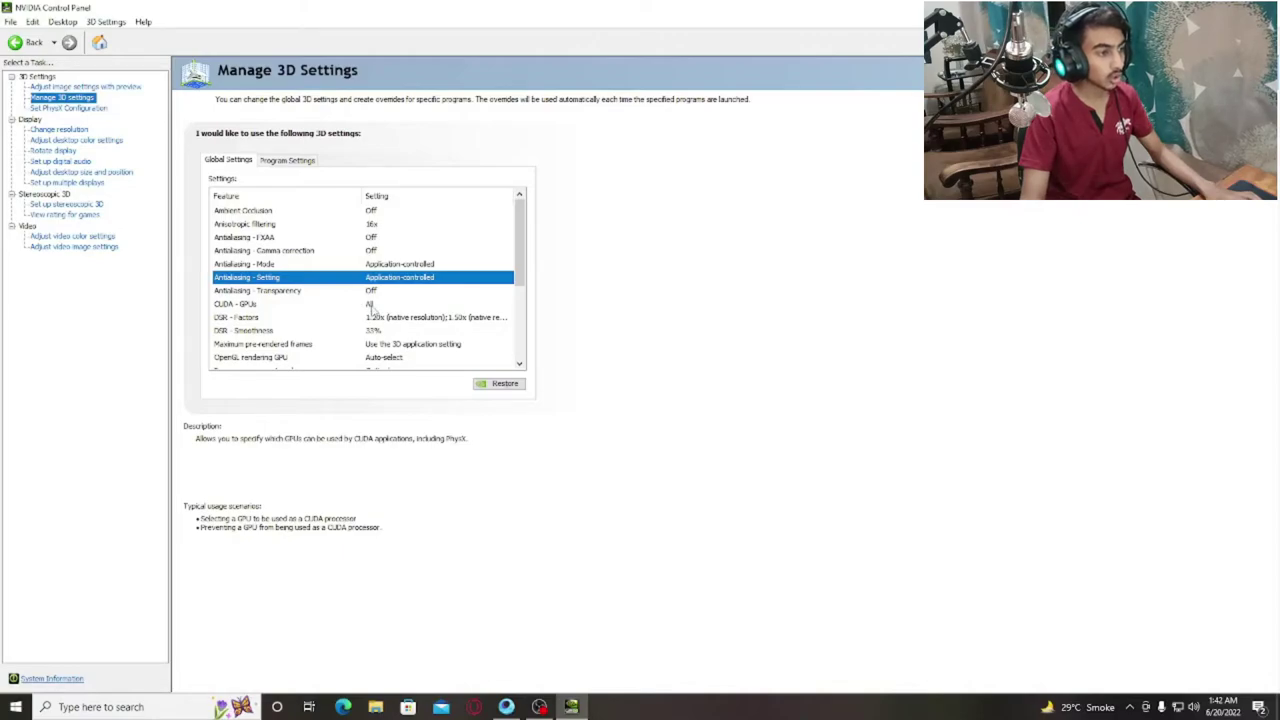
- Confirm GeForce GTX 580 as the GPU for the global CUDA - GPUs setting
click(357, 304)
click(384, 306)
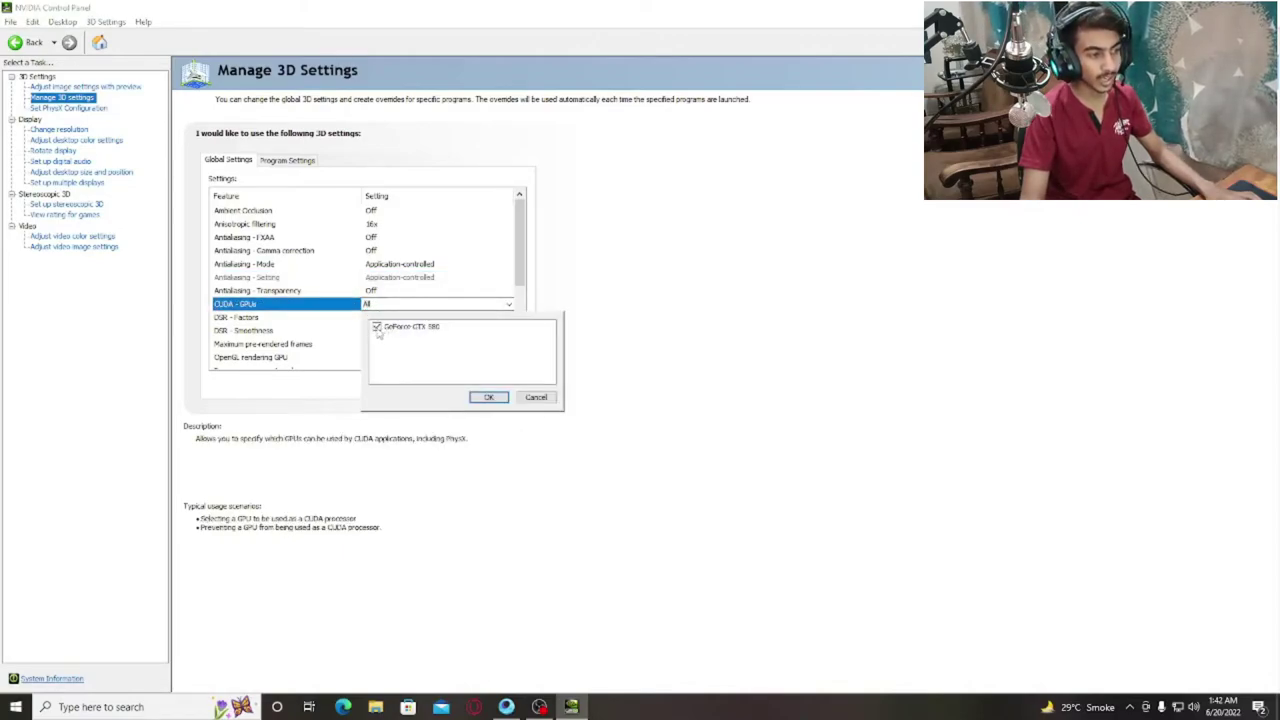
click(382, 332)
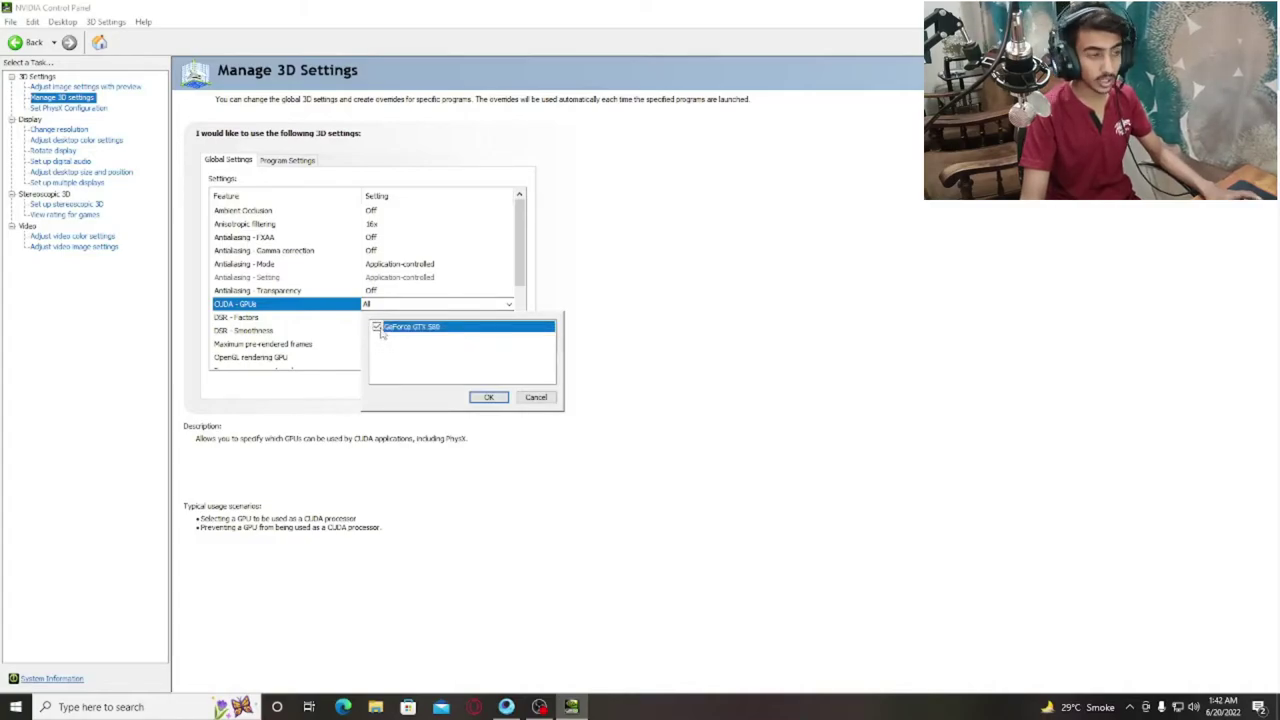
click(486, 396)
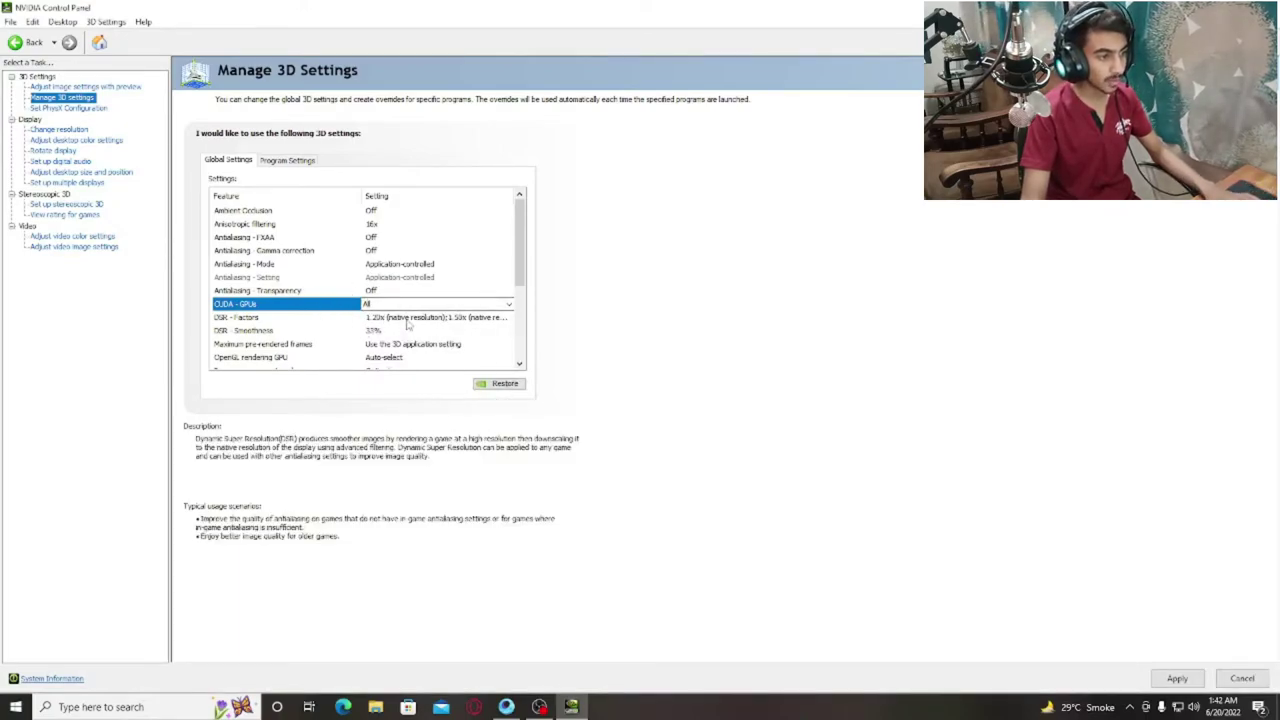
- Confirm the ticked native-resolution multipliers for DSR - Factors and check the DSR - Smoothness slider
click(258, 318)
click(391, 318)
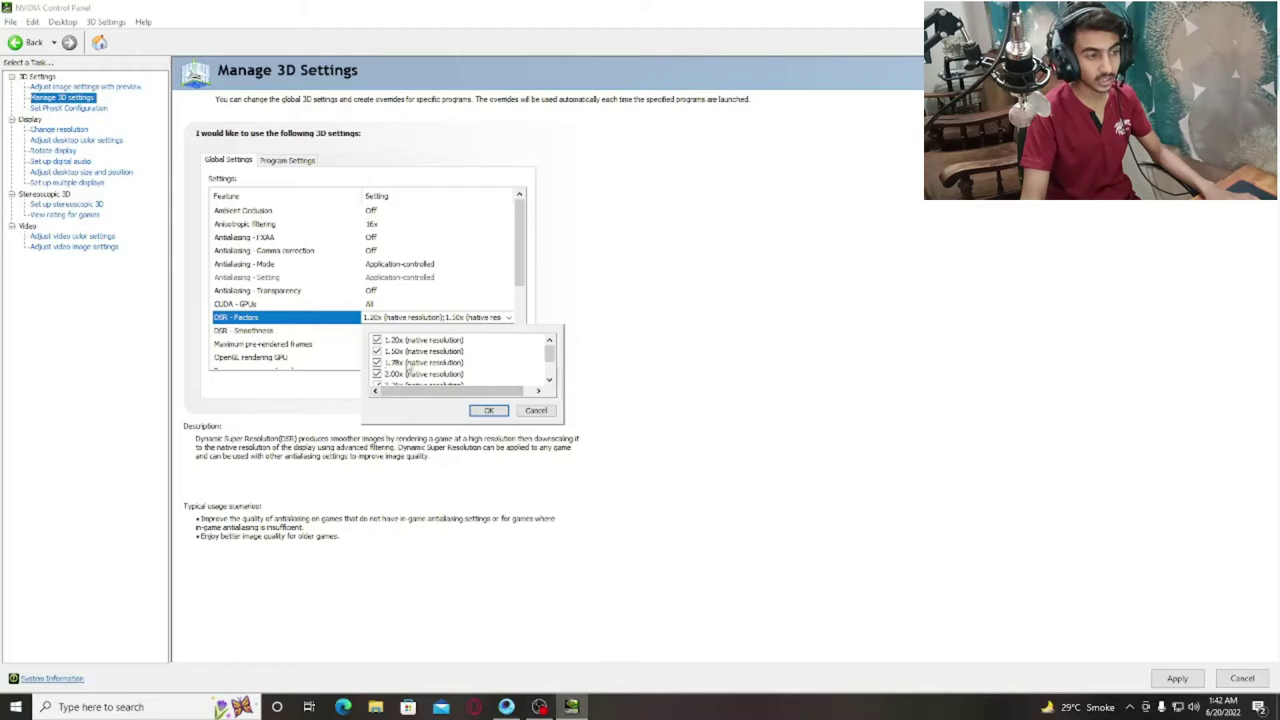
click(489, 412)
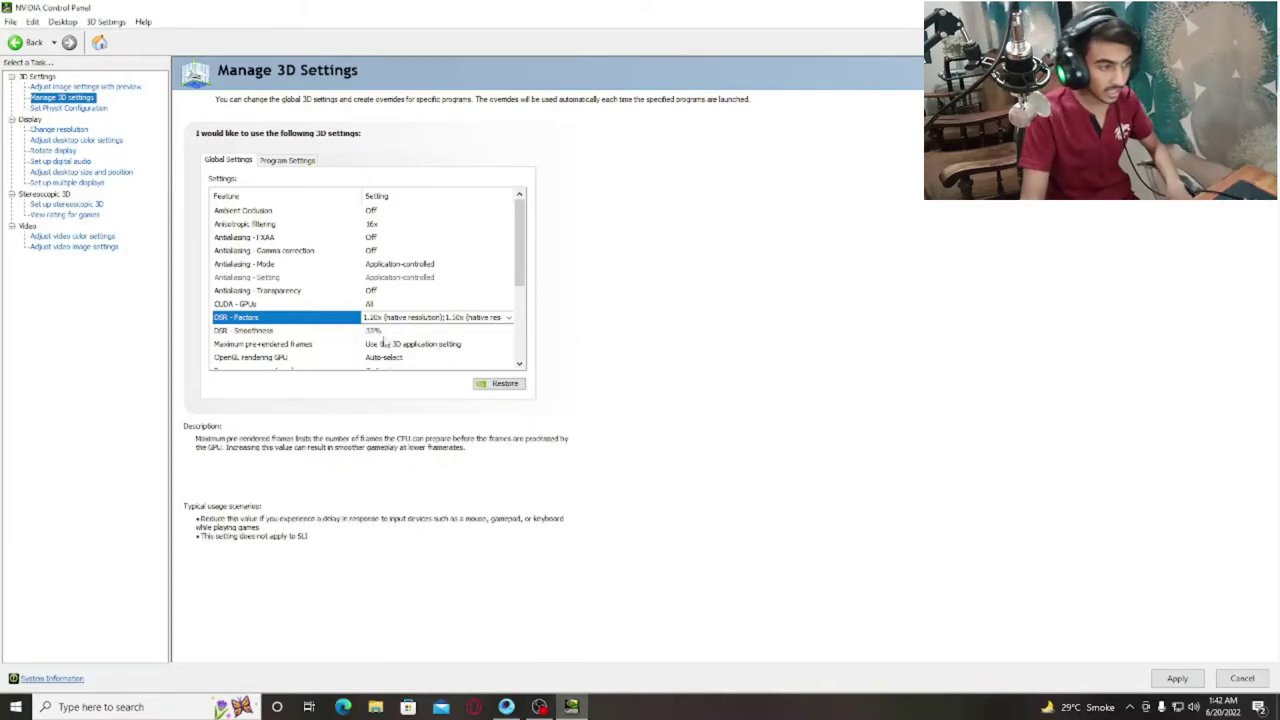
click(376, 333)
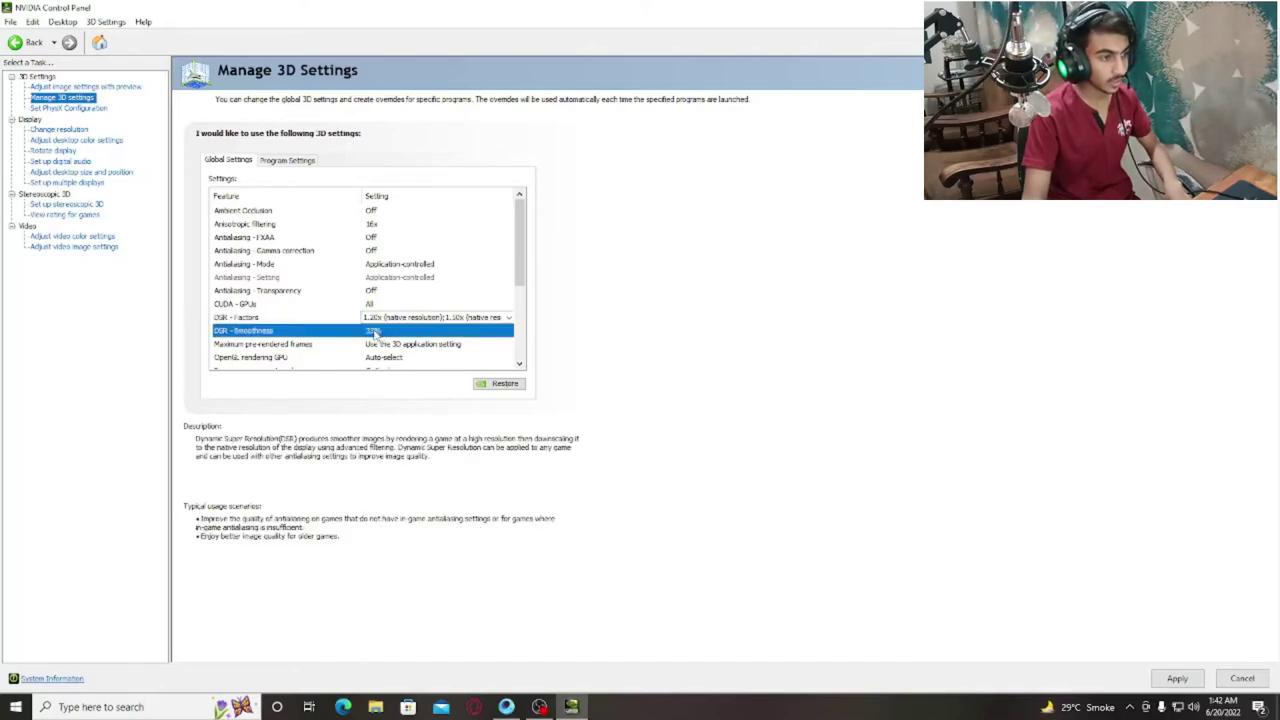
click(376, 333)
click(380, 334)
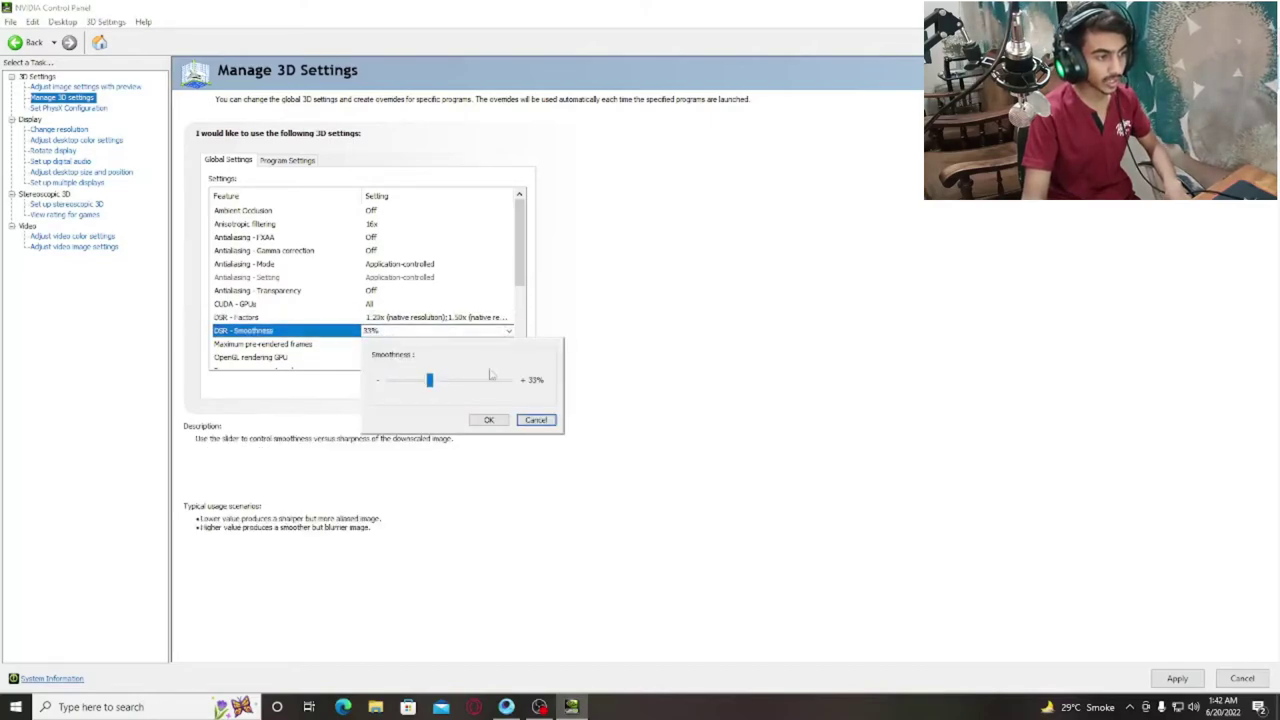
click(520, 420)
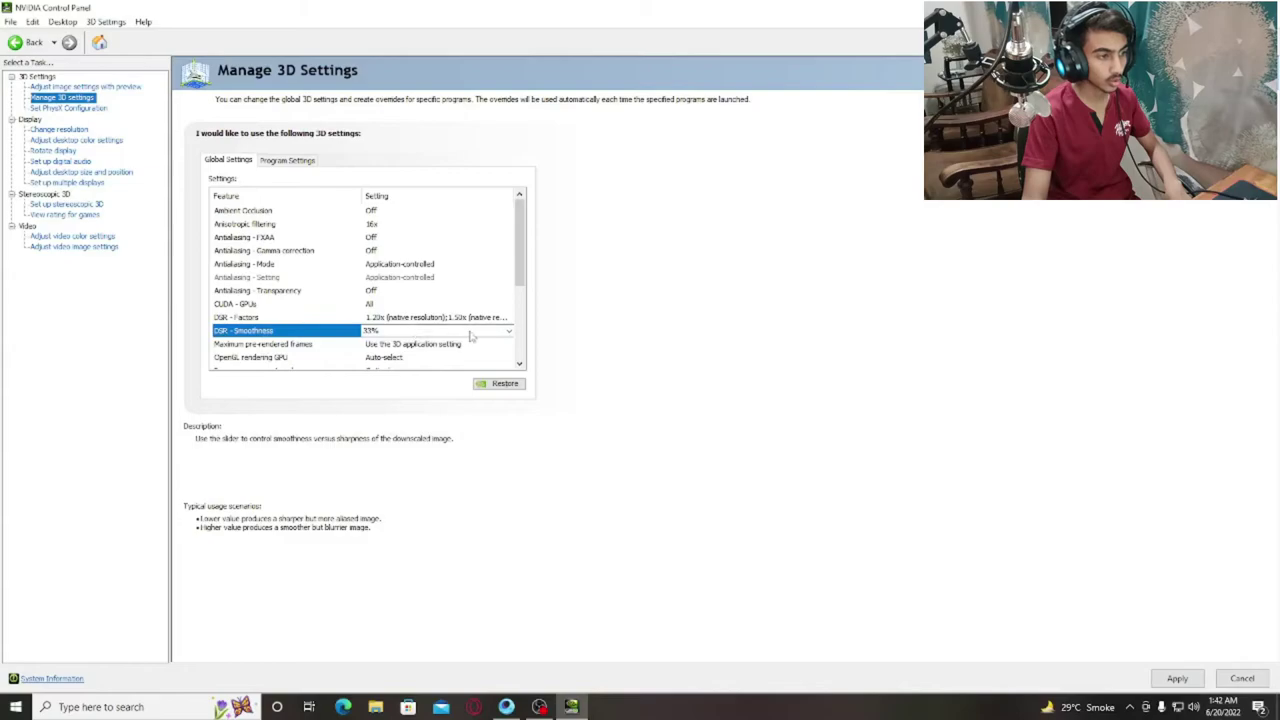
- Review the available choices for Maximum pre-rendered frames and Power management mode in the global 3D settings
click(290, 346)
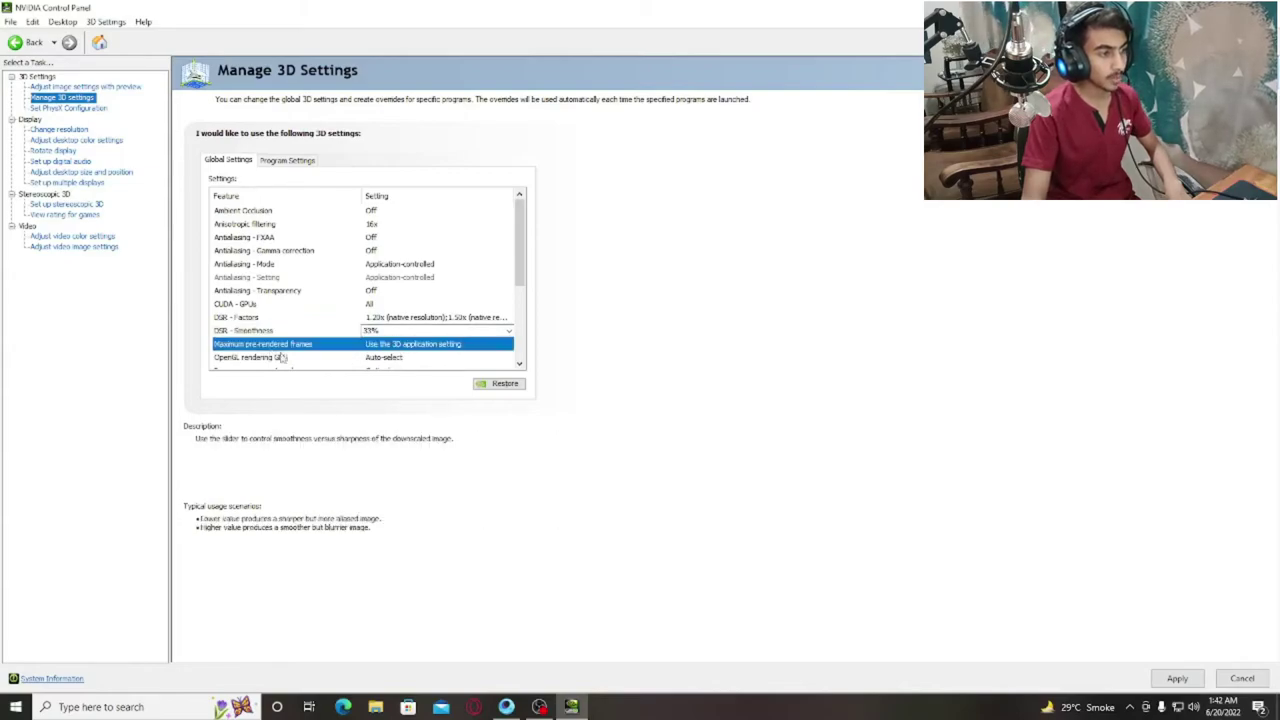
click(322, 347)
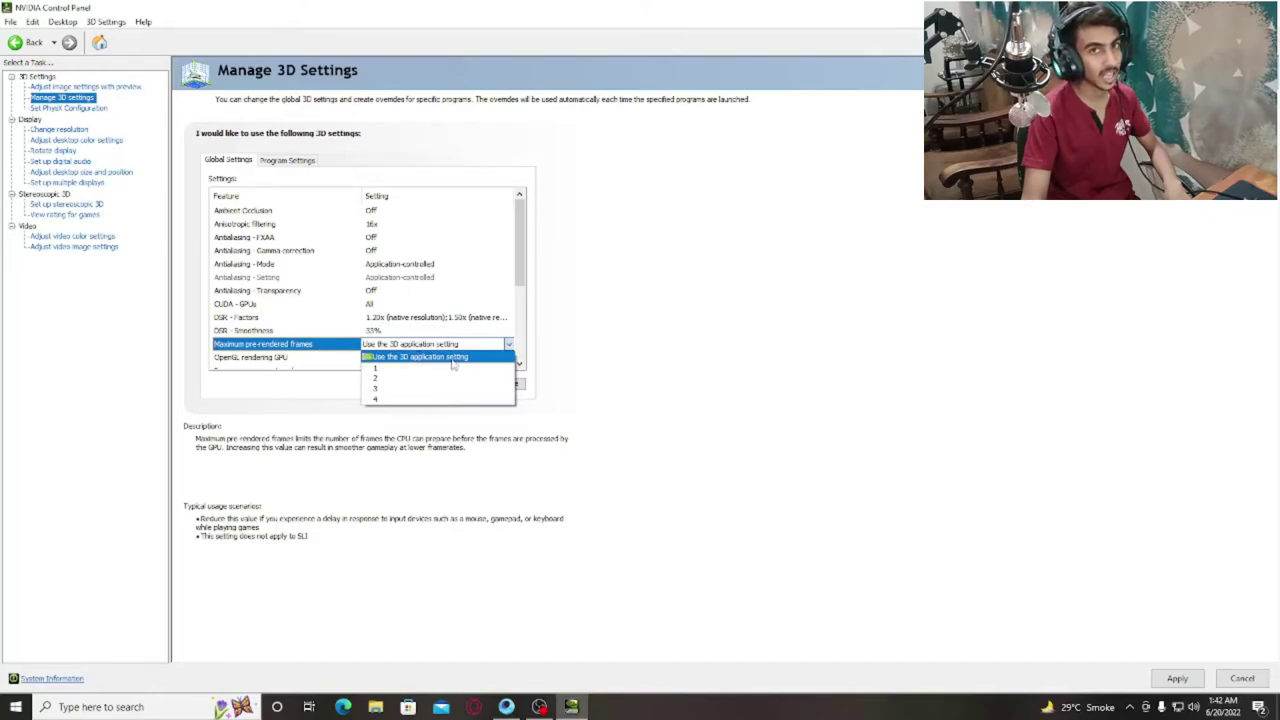
click(677, 357)
scroll(320, 330, down, 1)
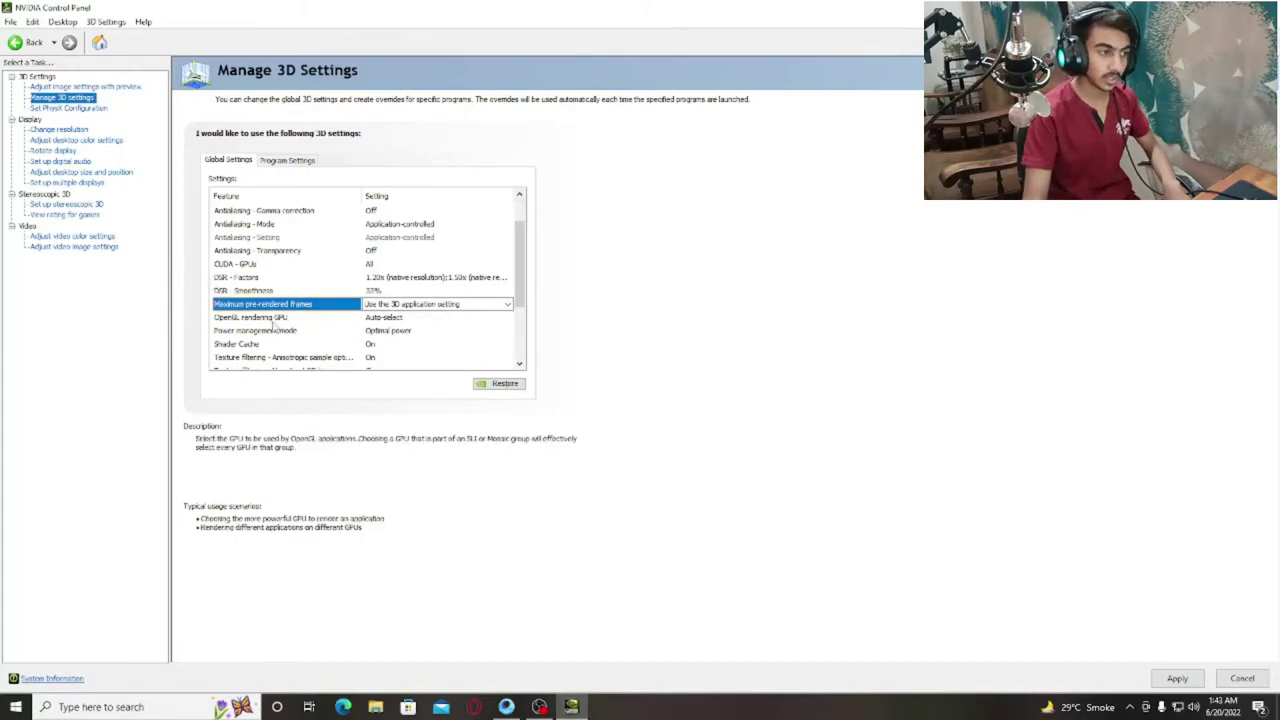
click(397, 336)
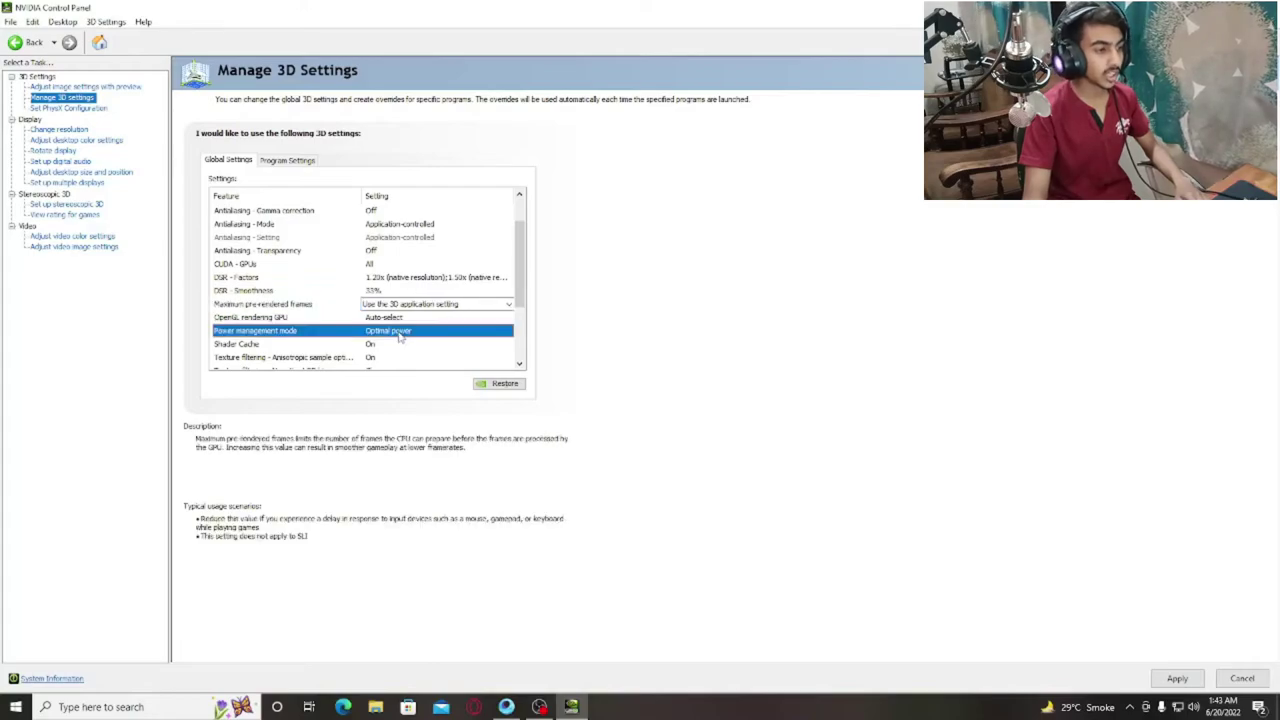
click(397, 337)
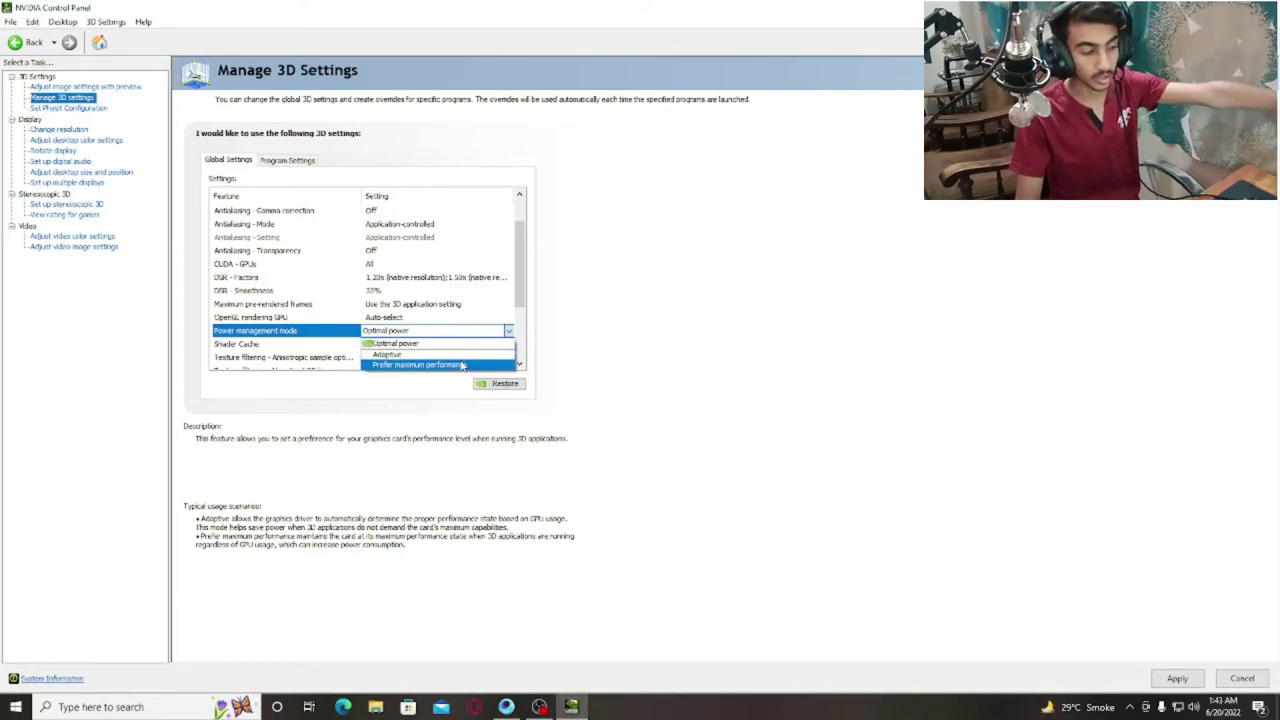
click(681, 335)
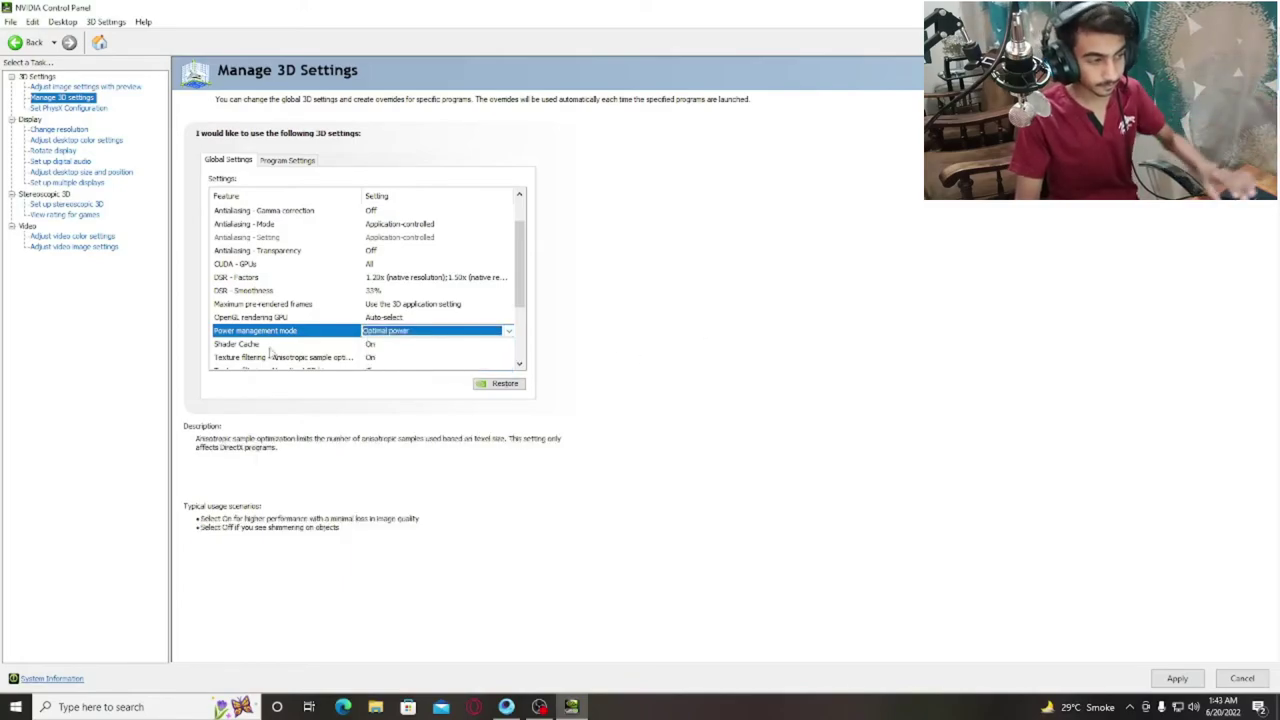
click(444, 336)
click(661, 325)
- Review the available choices for Texture filtering - Quality in the global 3D settings
scroll(389, 320, down, 1)
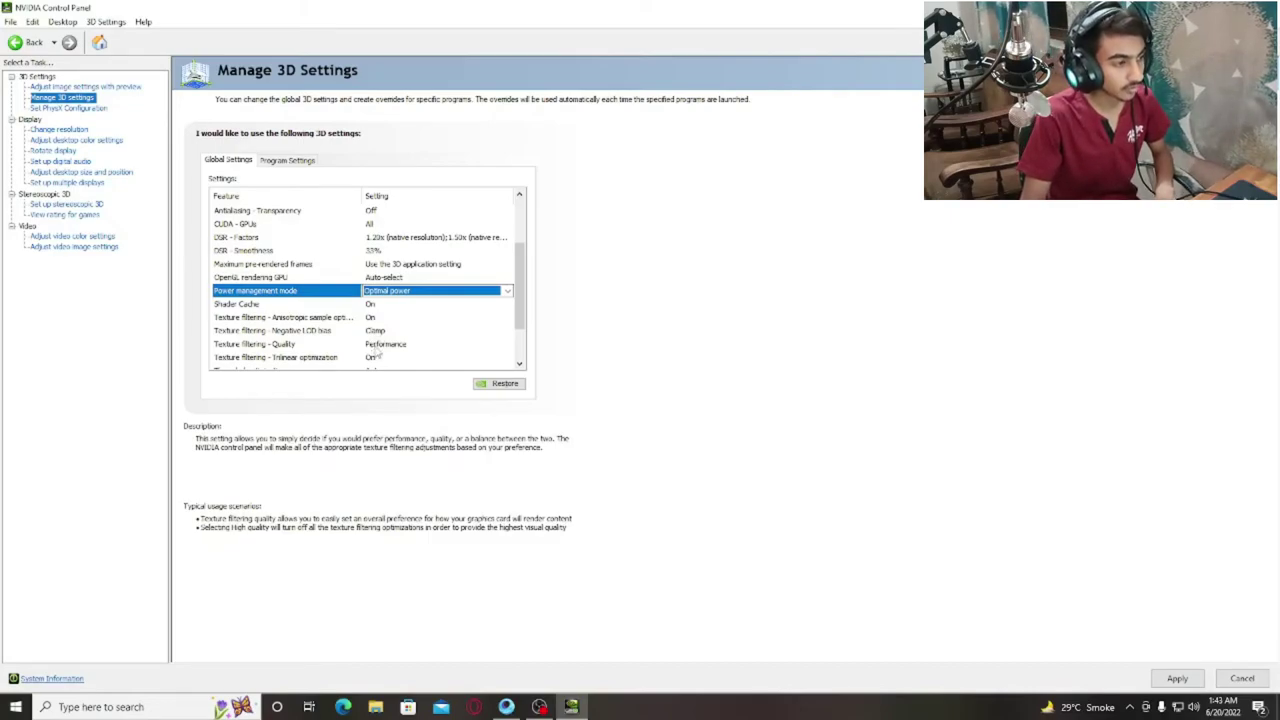
click(410, 345)
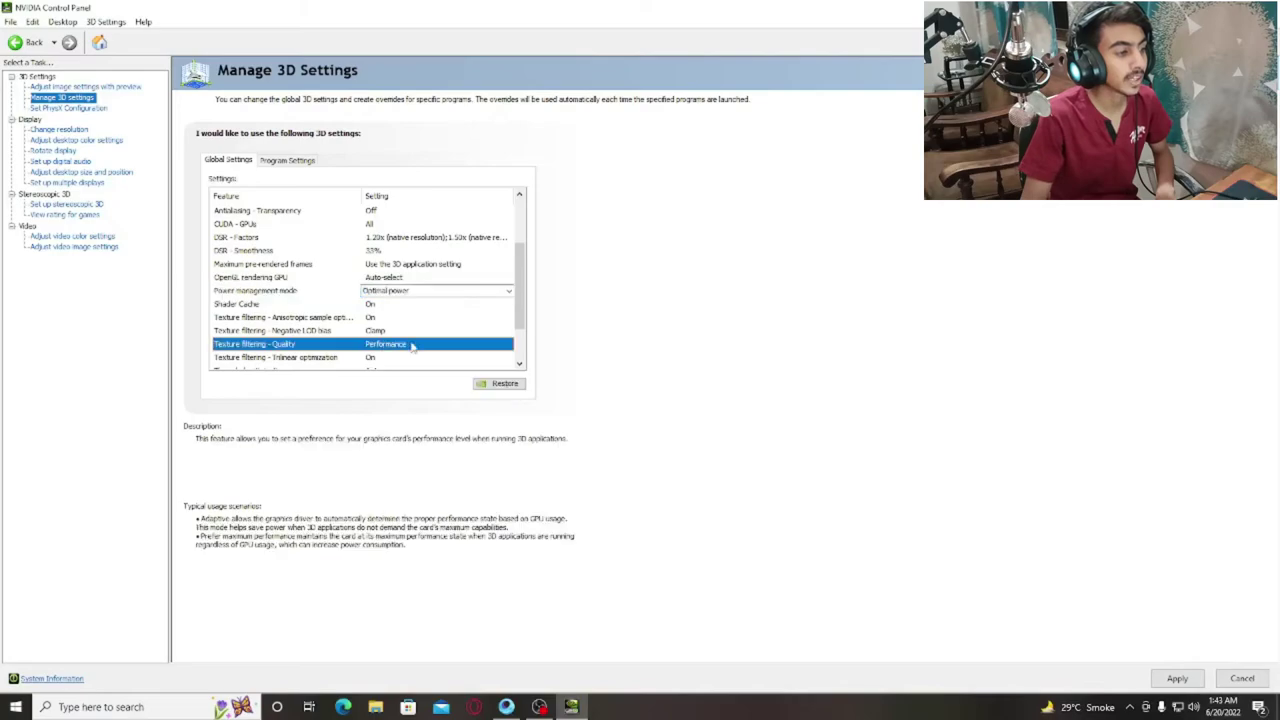
click(390, 346)
click(395, 344)
click(395, 344)
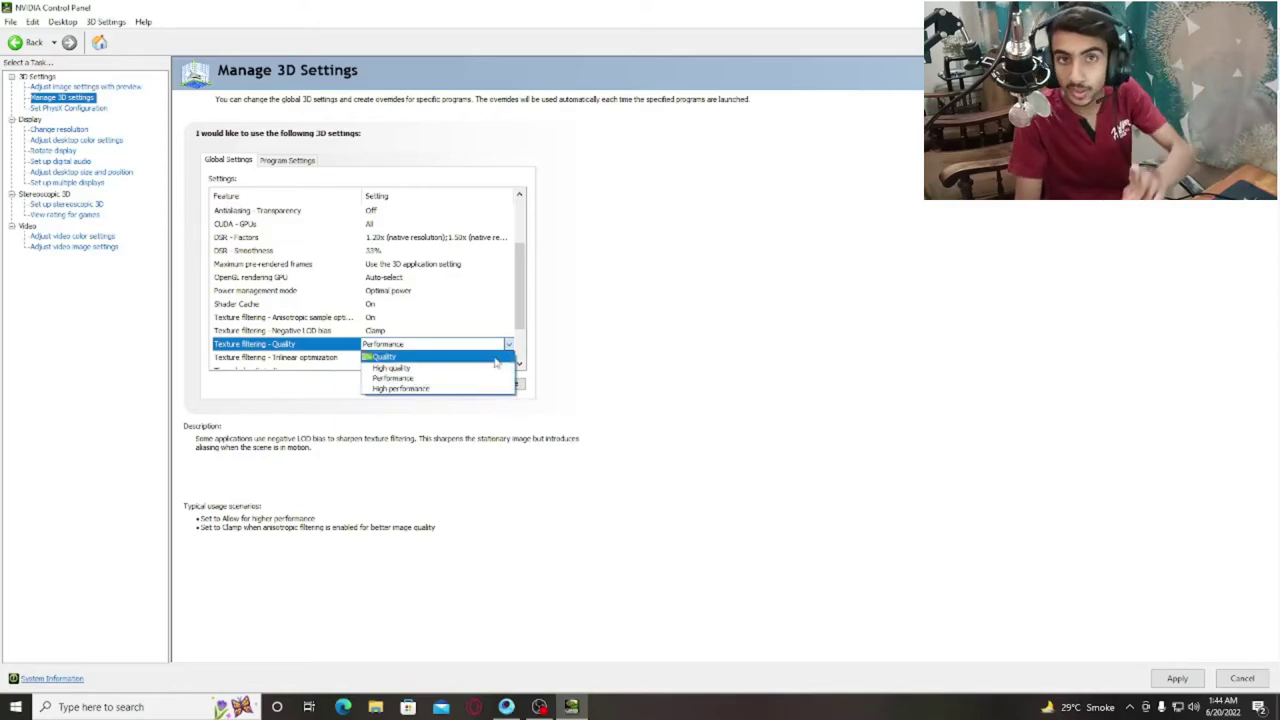
click(578, 367)
- Choose Use the 3D application setting for Vertical sync and 1 for Virtual Reality pre-rendered frames
scroll(400, 320, down, 2)
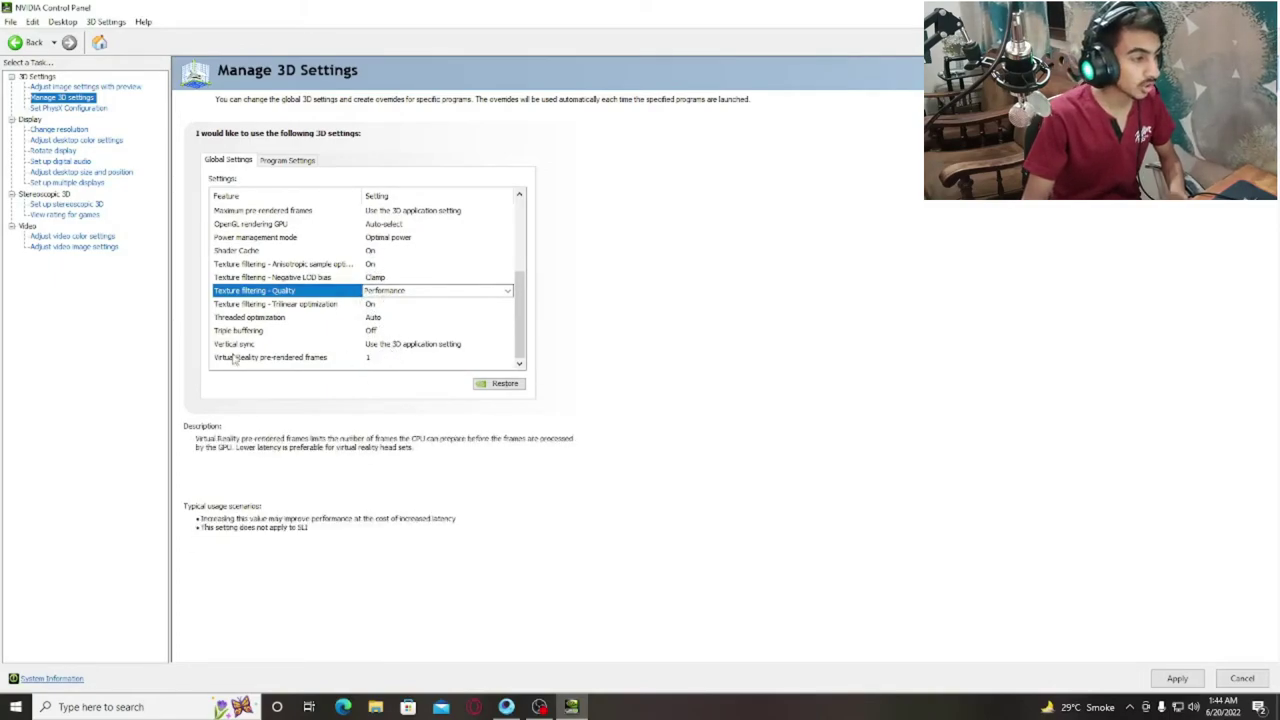
click(419, 348)
click(445, 346)
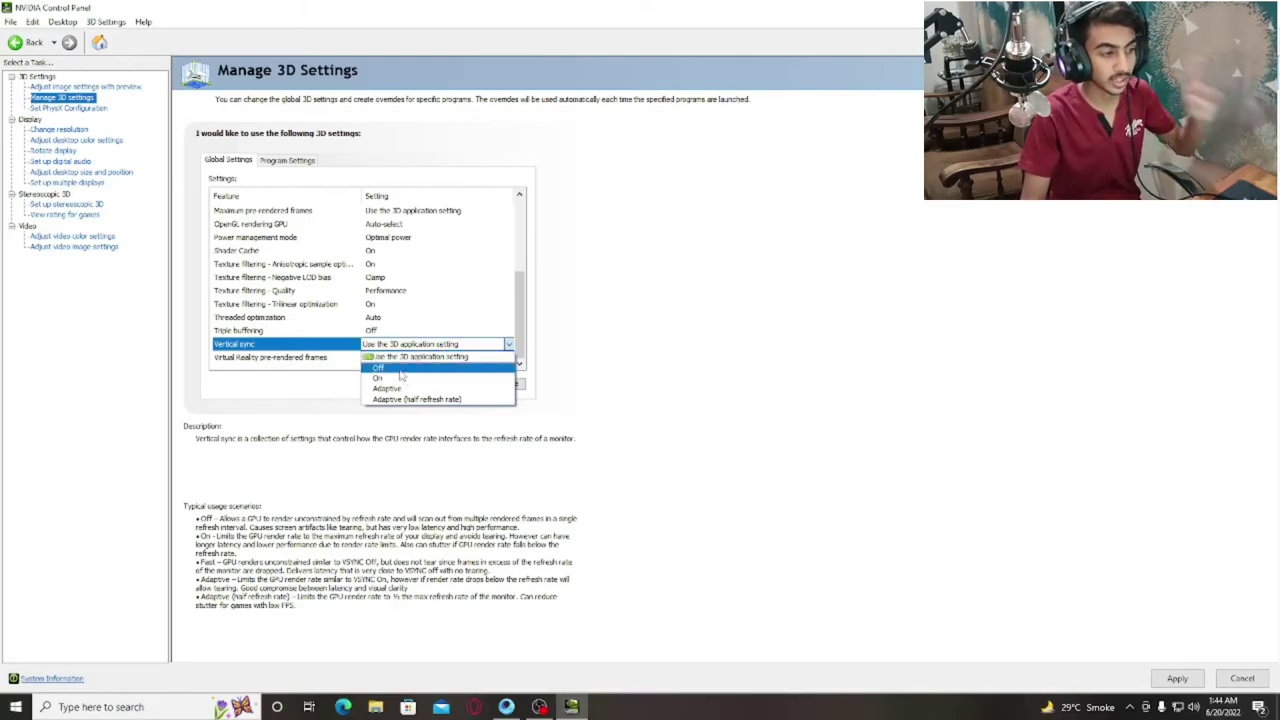
click(447, 357)
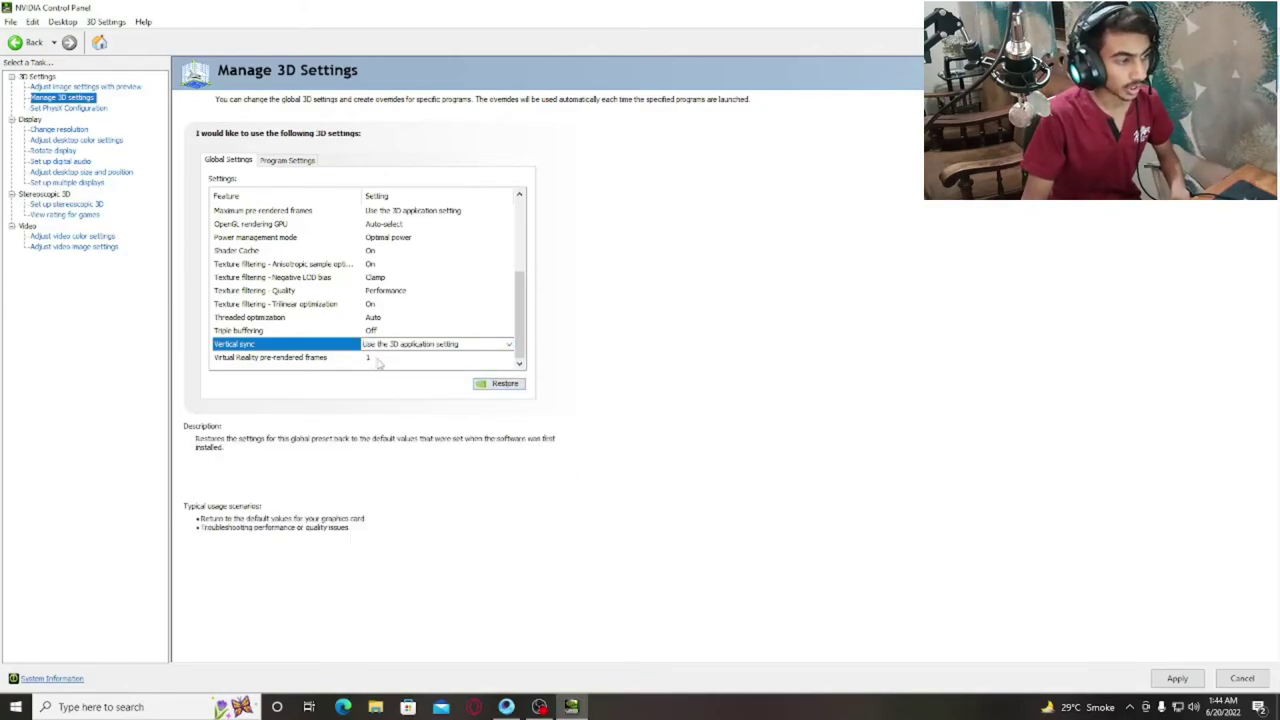
click(371, 359)
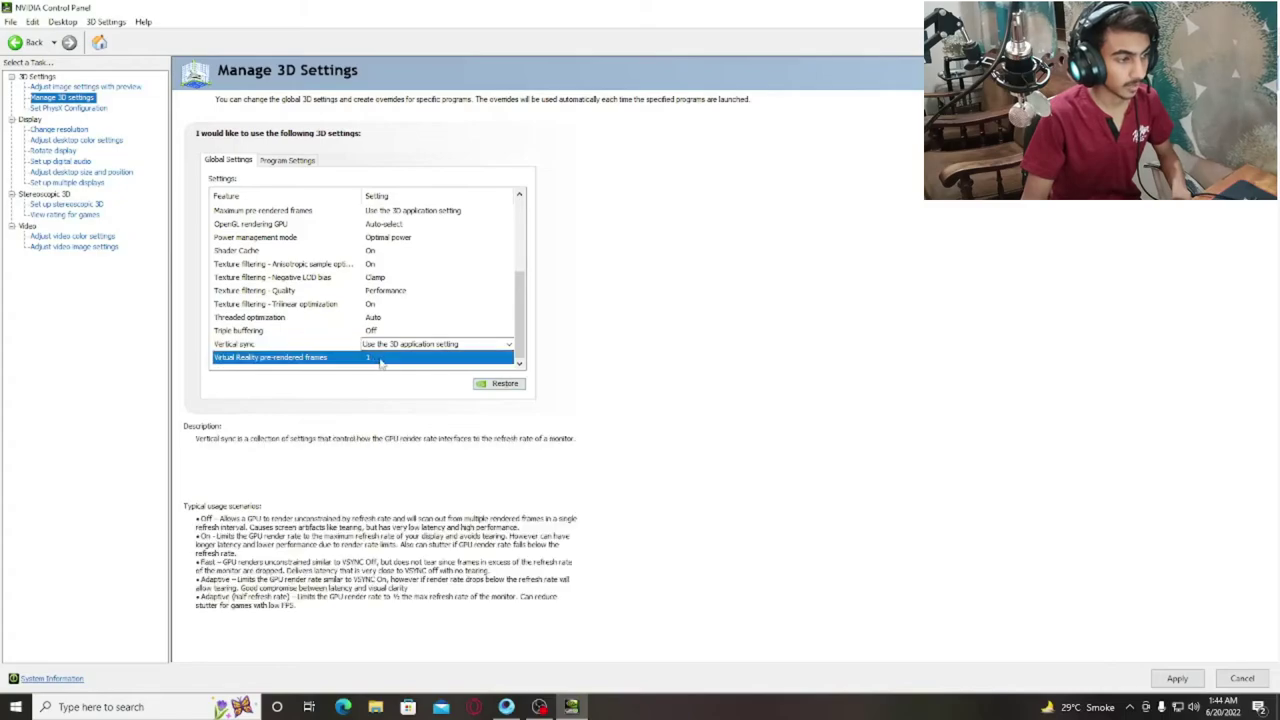
click(380, 362)
click(400, 370)
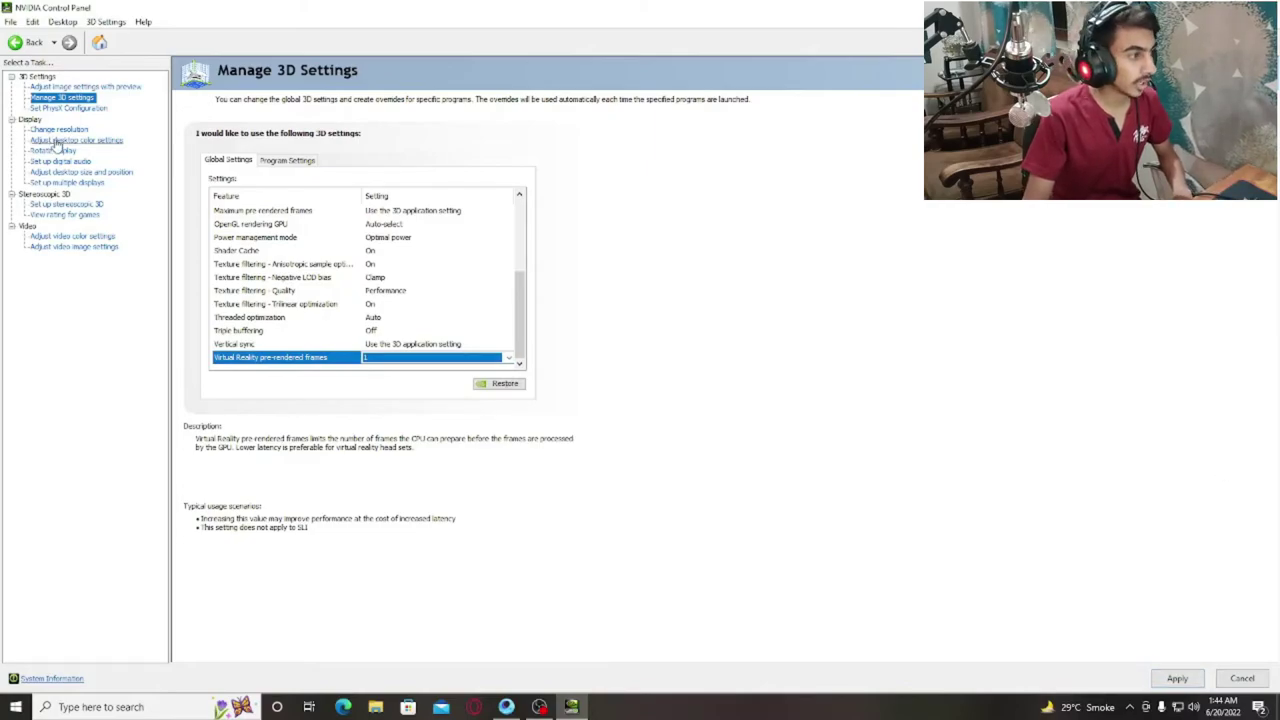
- Switch desktop color control to Use NVIDIA settings with digital vibrance at 60%, and apply the change
click(58, 129)
click(62, 141)
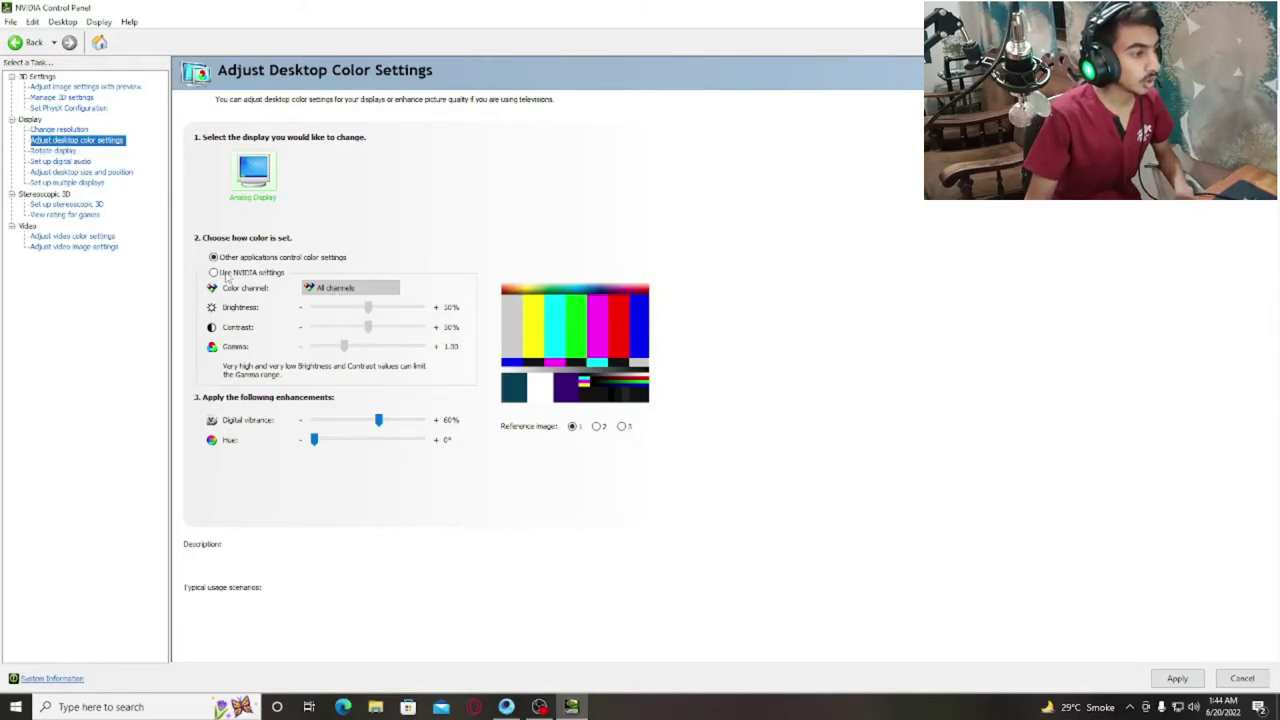
click(226, 274)
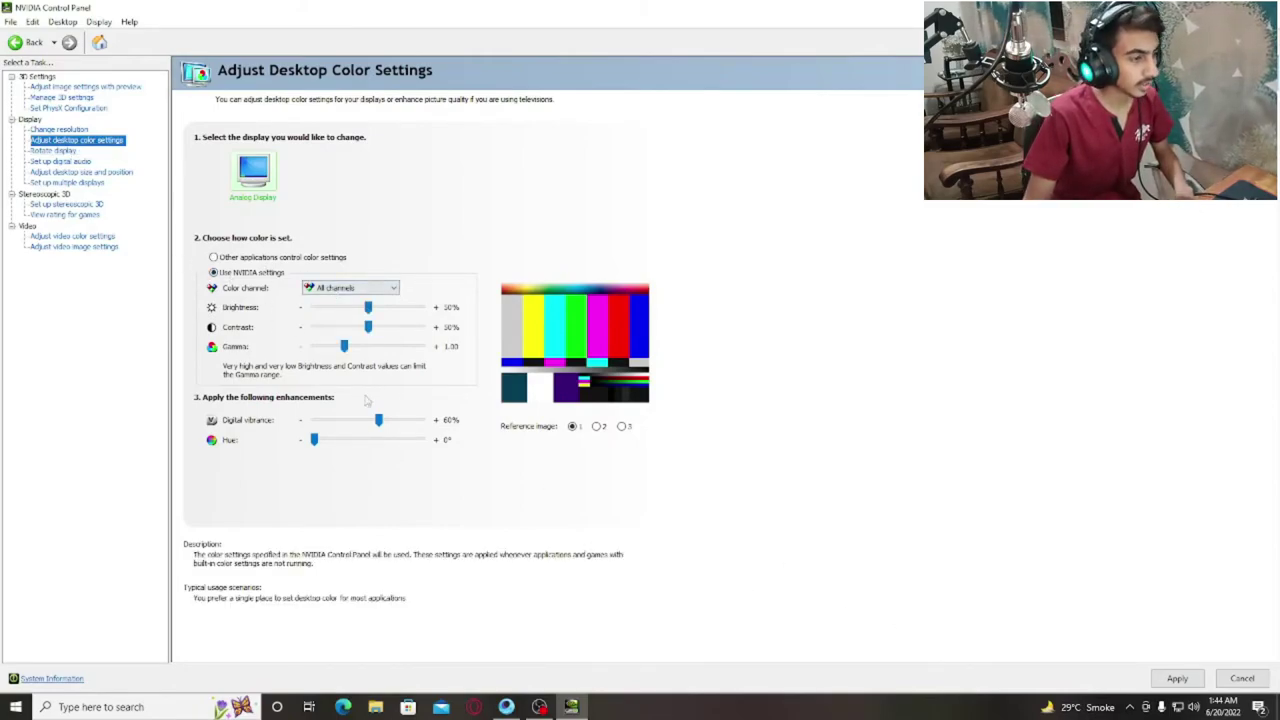
drag(392, 428, 370, 425)
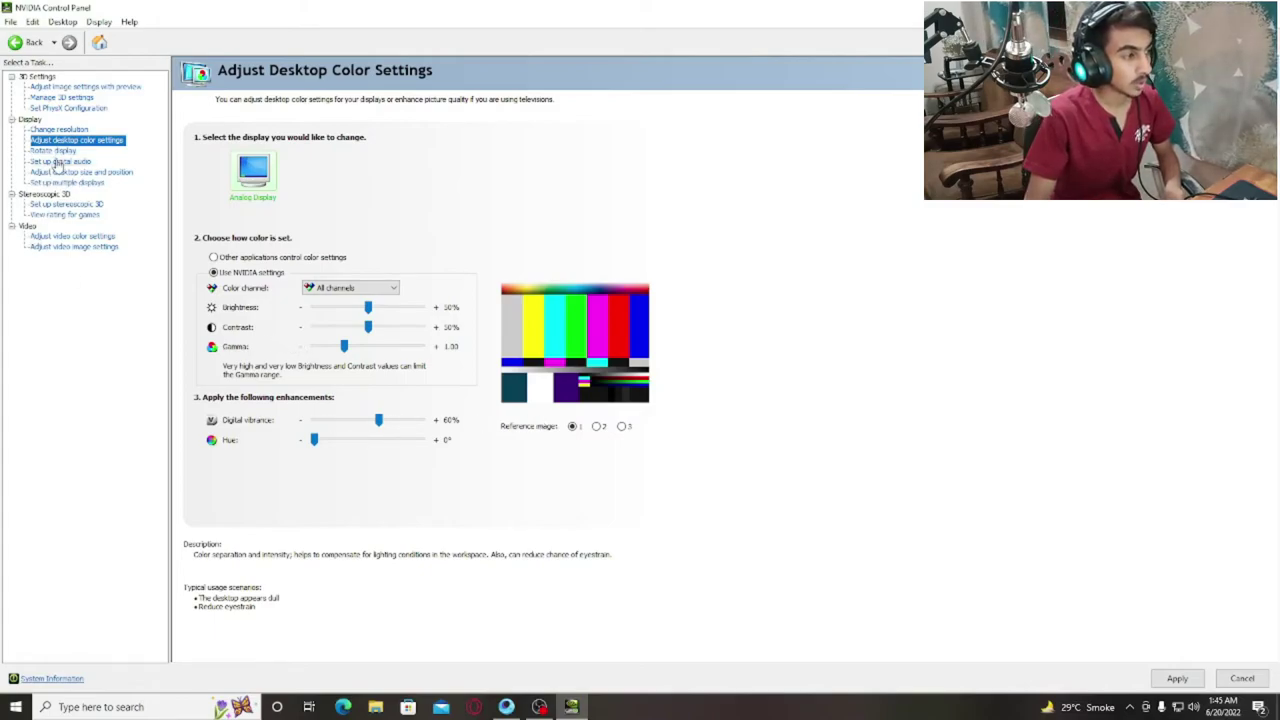
click(1177, 679)
- Select an 85Hz refresh rate and 1600 x 1200 resolution for the desktop size and position preview
click(85, 172)
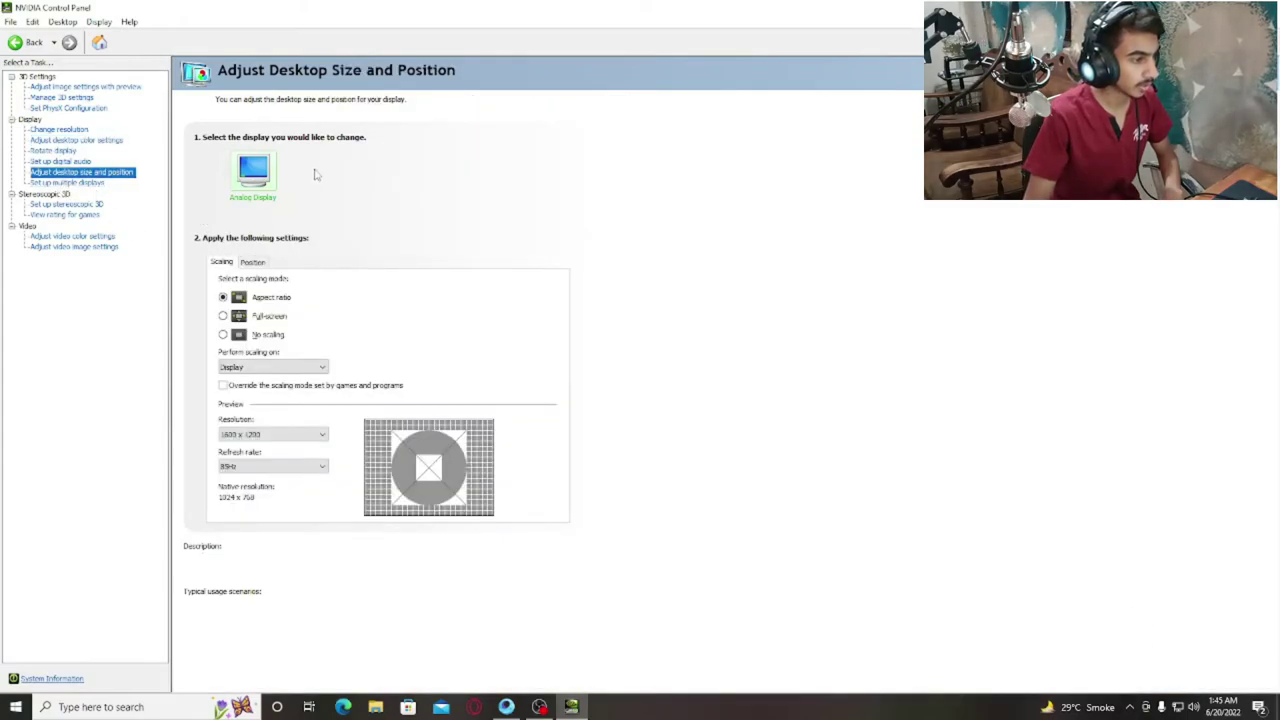
click(290, 467)
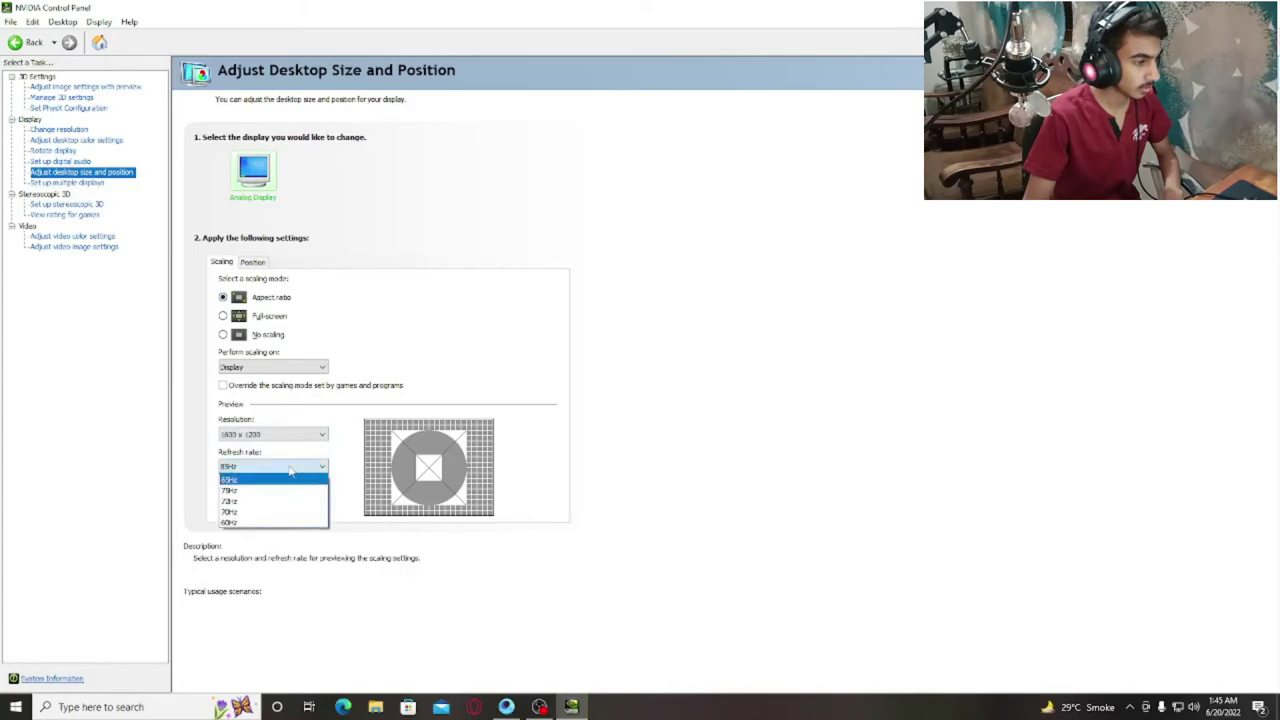
click(290, 472)
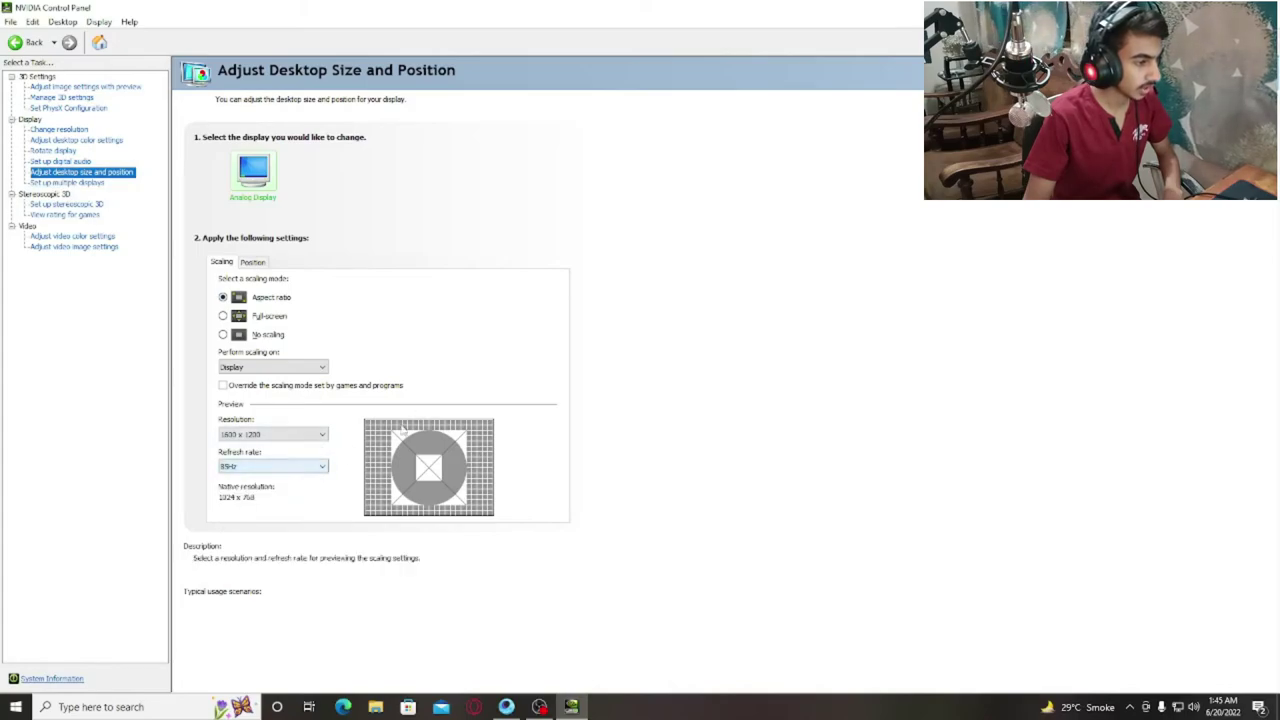
click(295, 467)
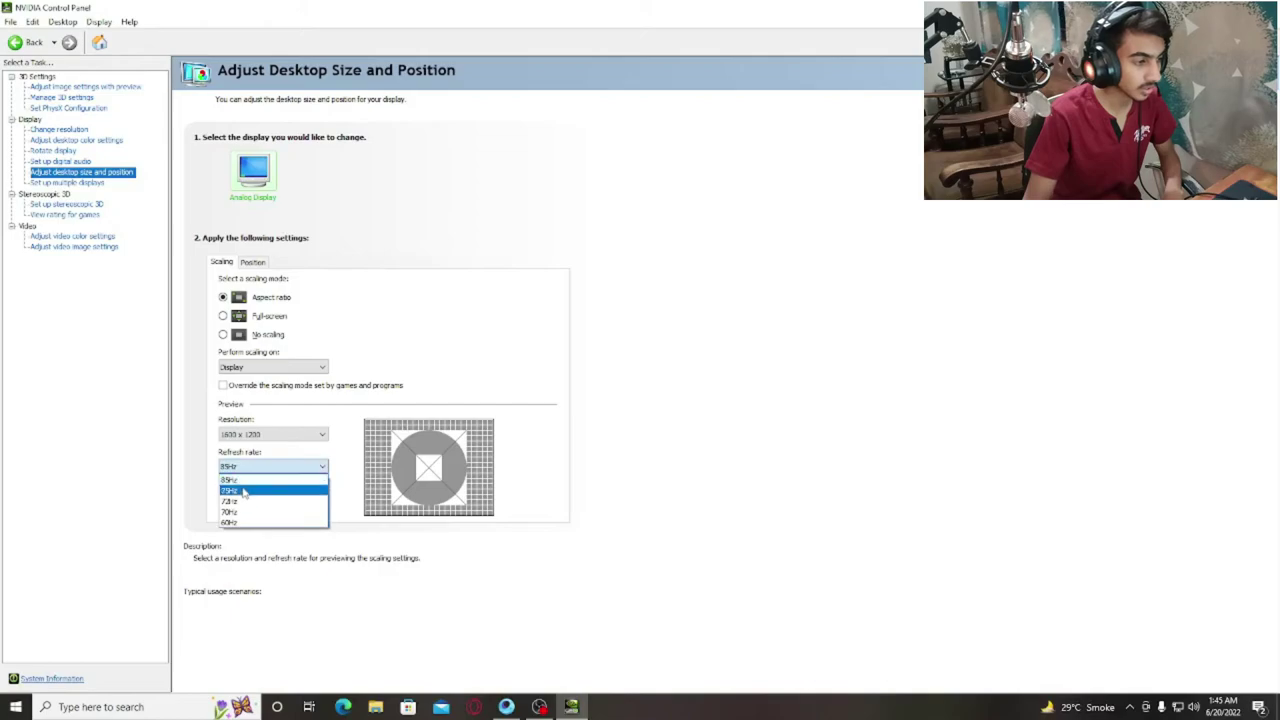
click(244, 481)
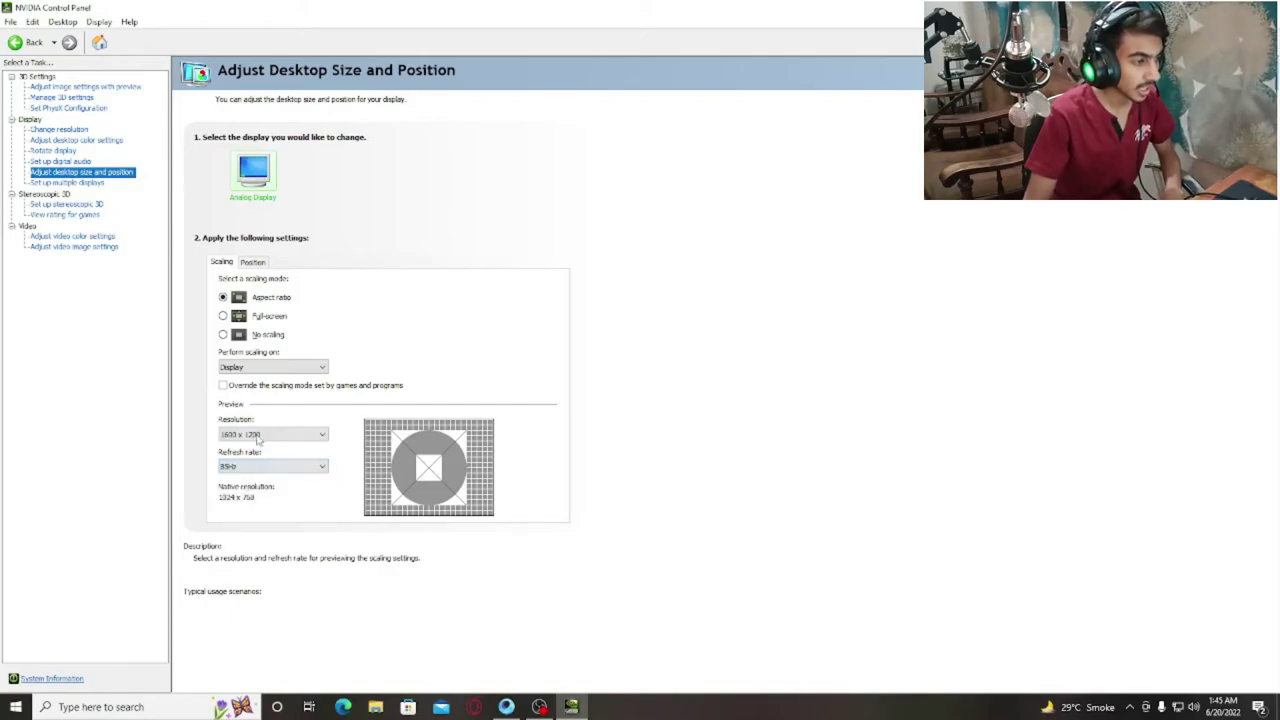
click(265, 436)
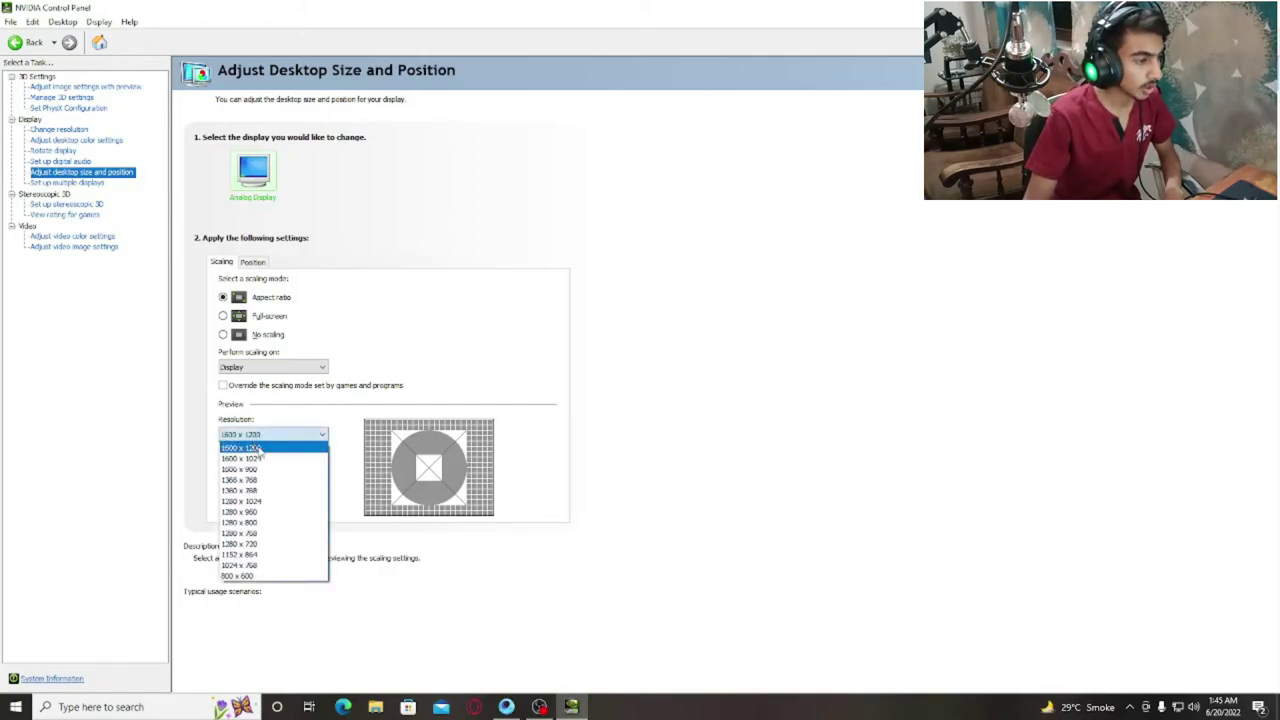
click(267, 449)
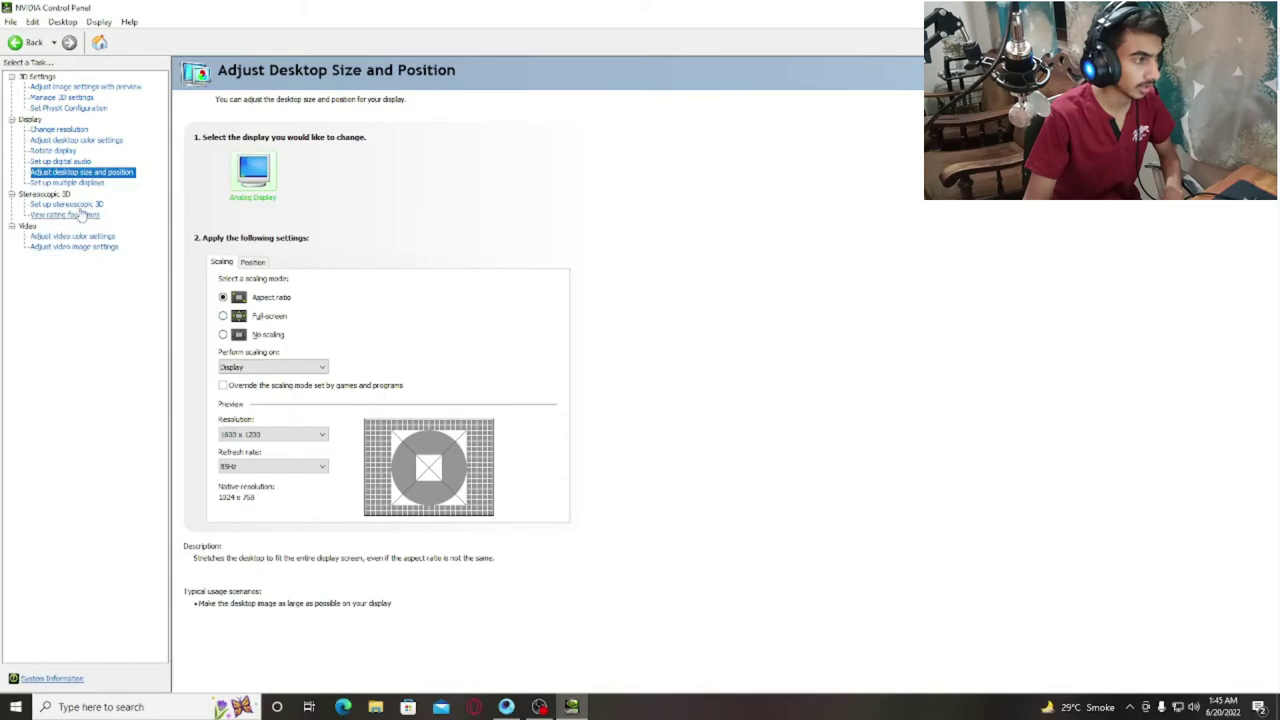
- Set the video color dynamic range to Full (0-255) and choose the NVIDIA setting for video noise reduction
click(60, 183)
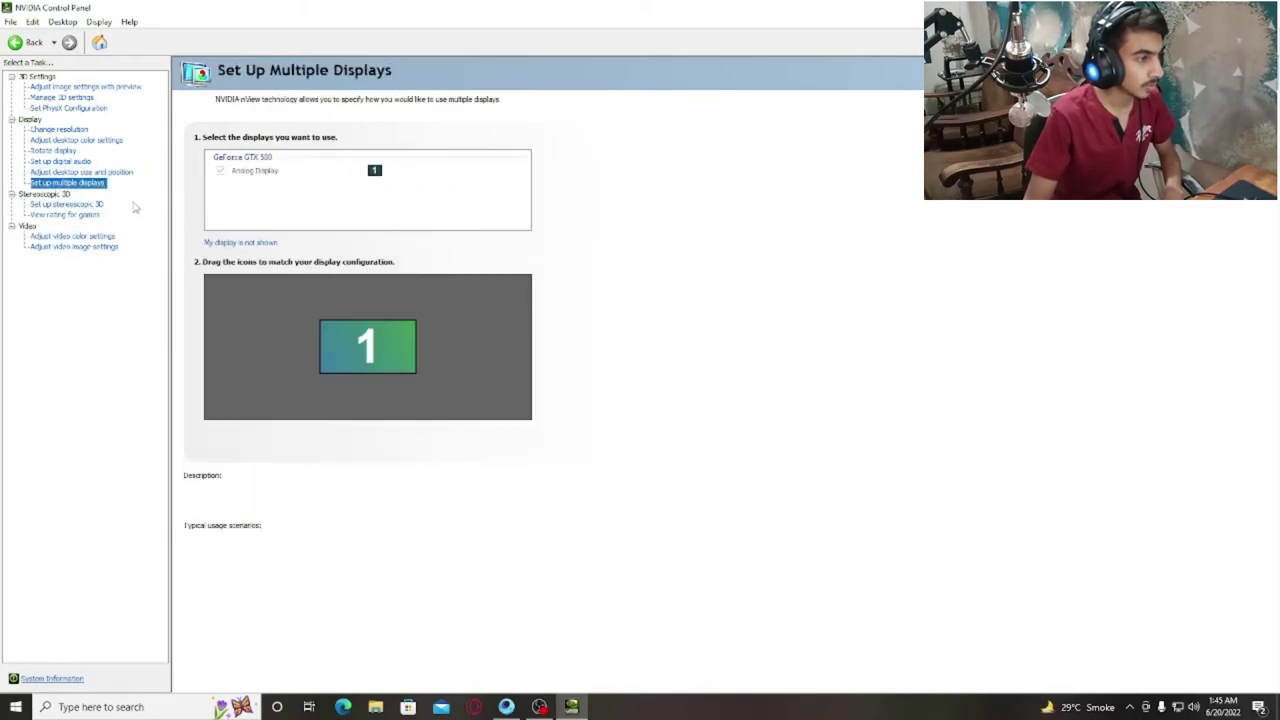
click(65, 204)
click(64, 215)
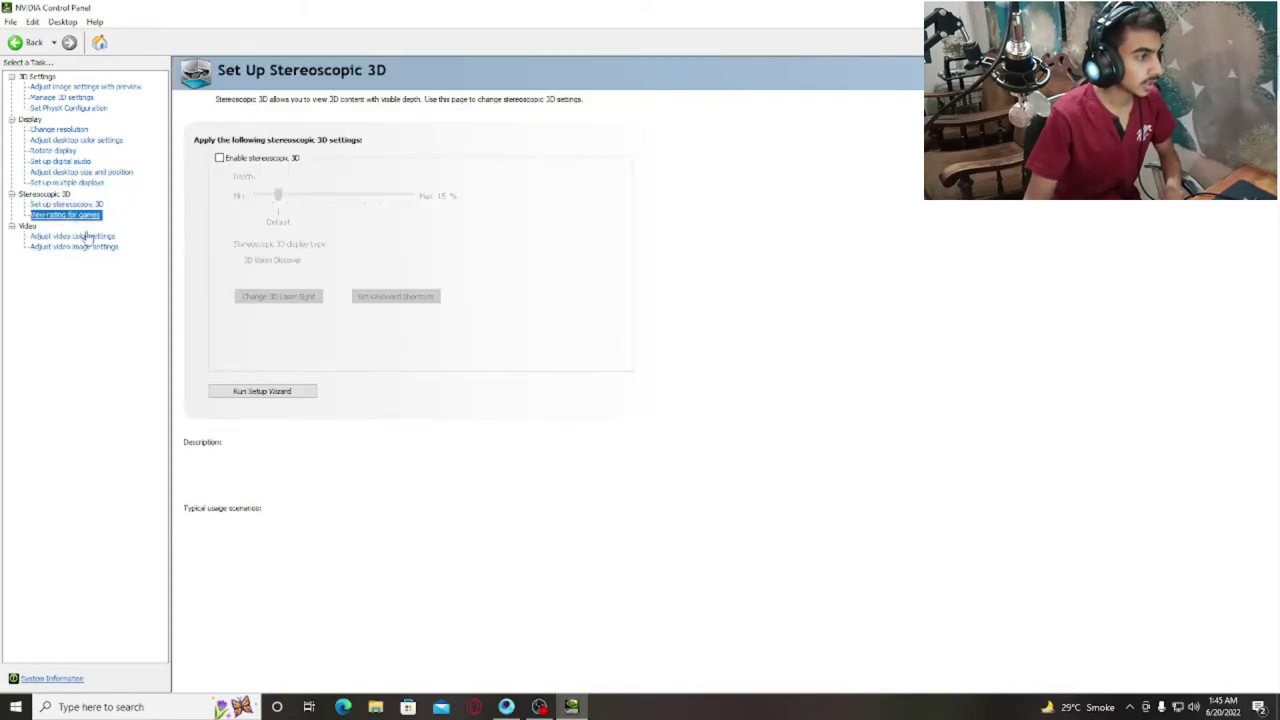
click(72, 236)
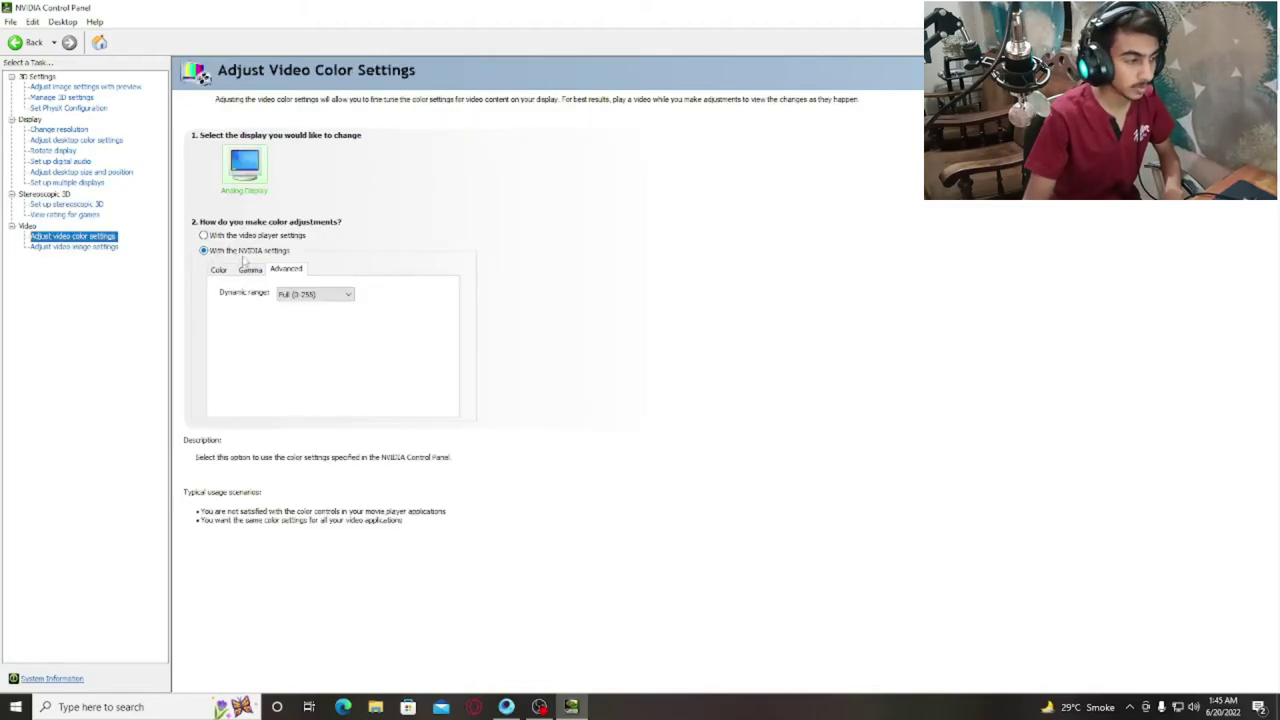
click(297, 296)
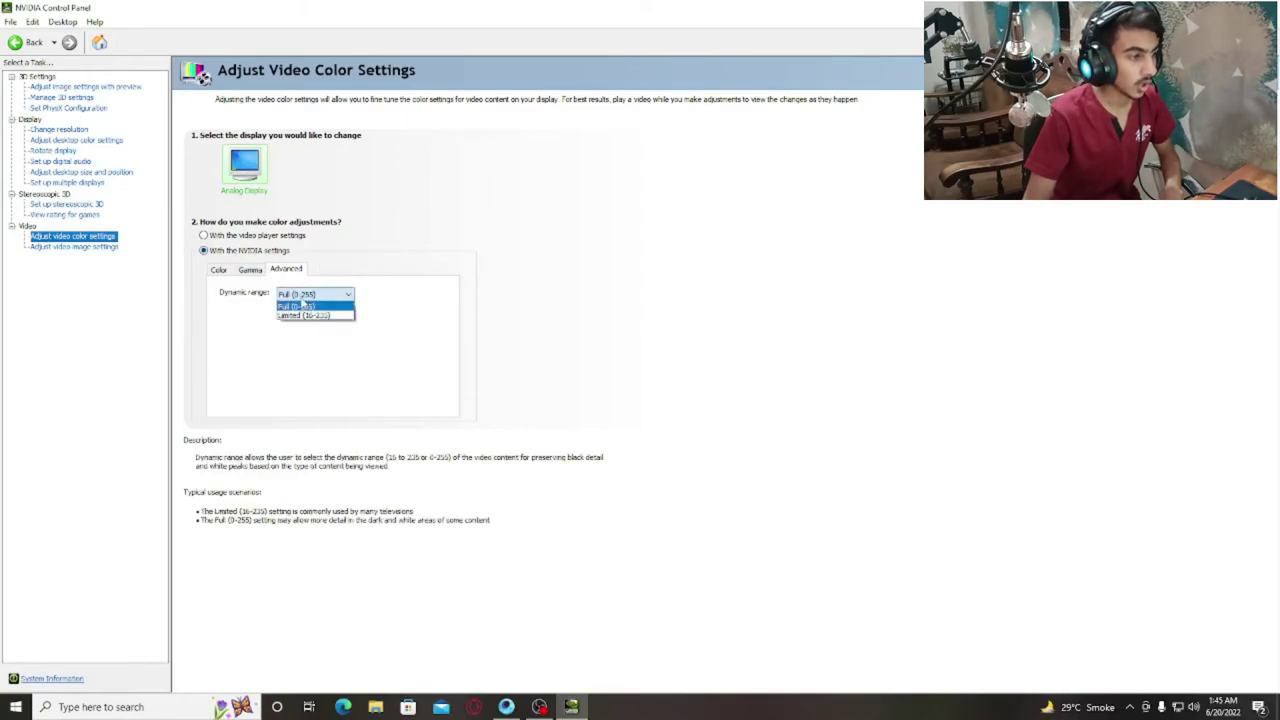
click(312, 306)
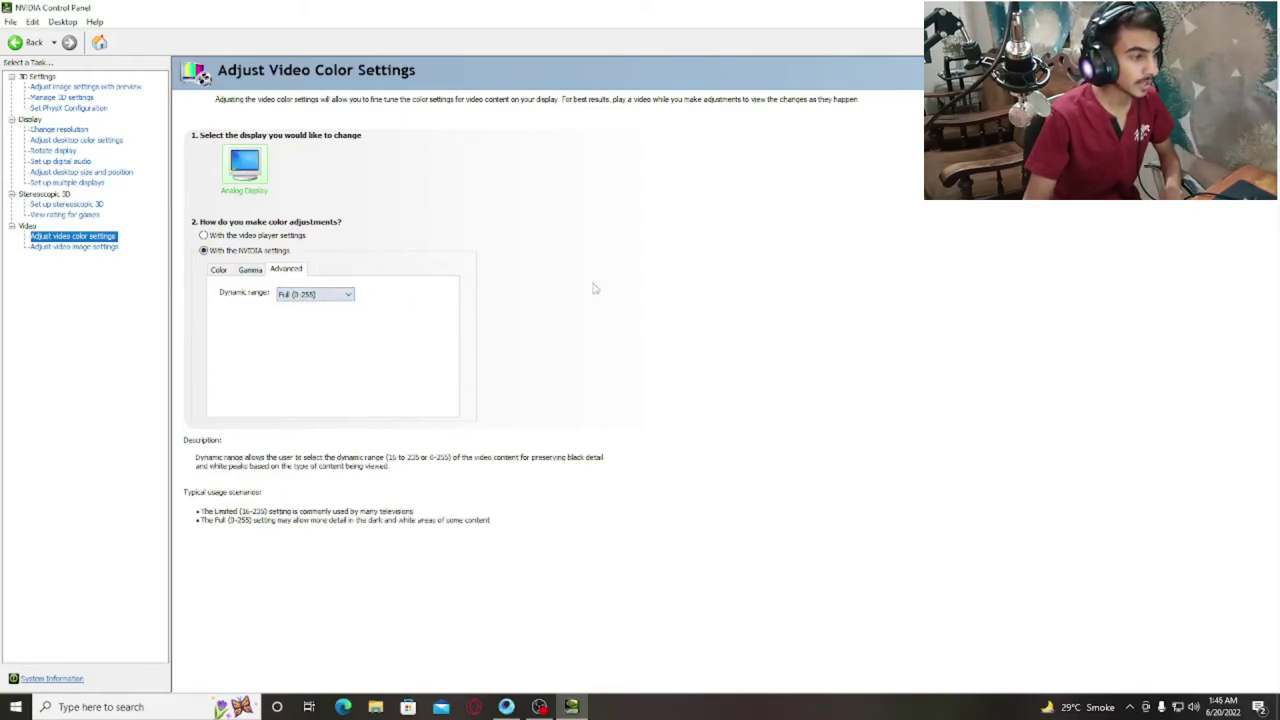
click(100, 247)
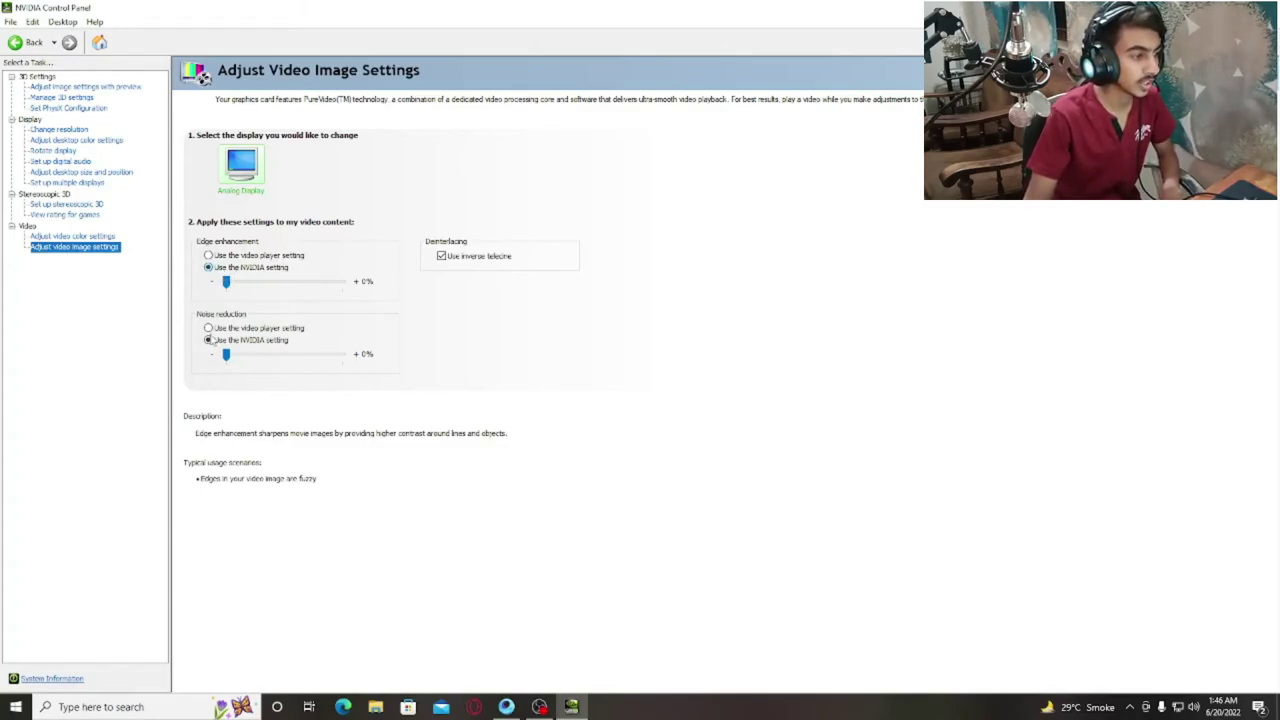
click(209, 341)
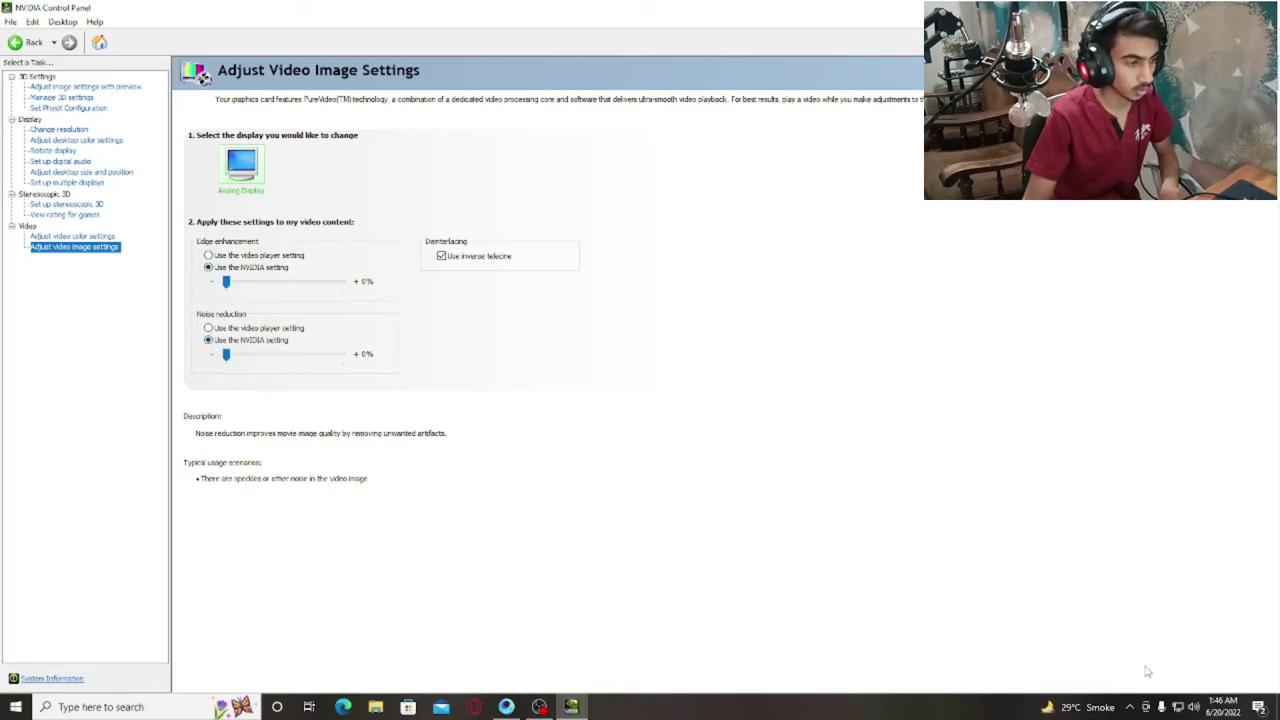
- Close the NVIDIA Control Panel and switch to the GameLoop window running PUBG Mobile
click(1263, 8)
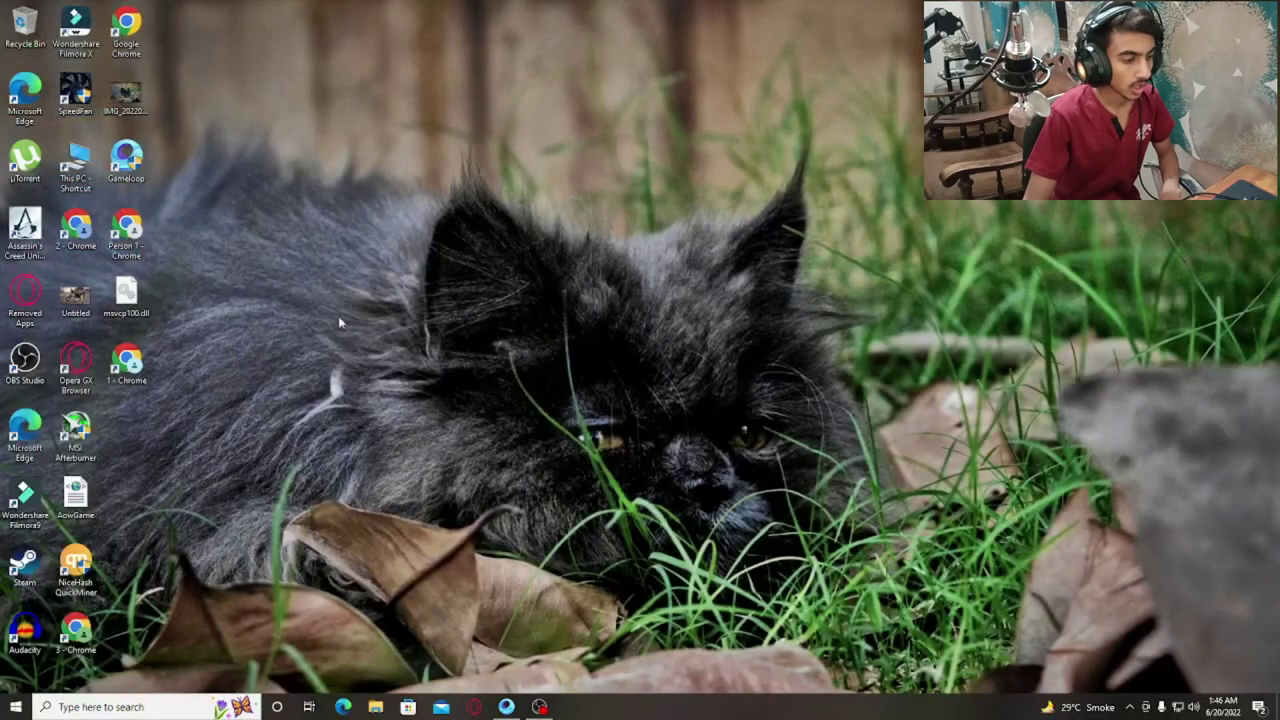
click(508, 707)
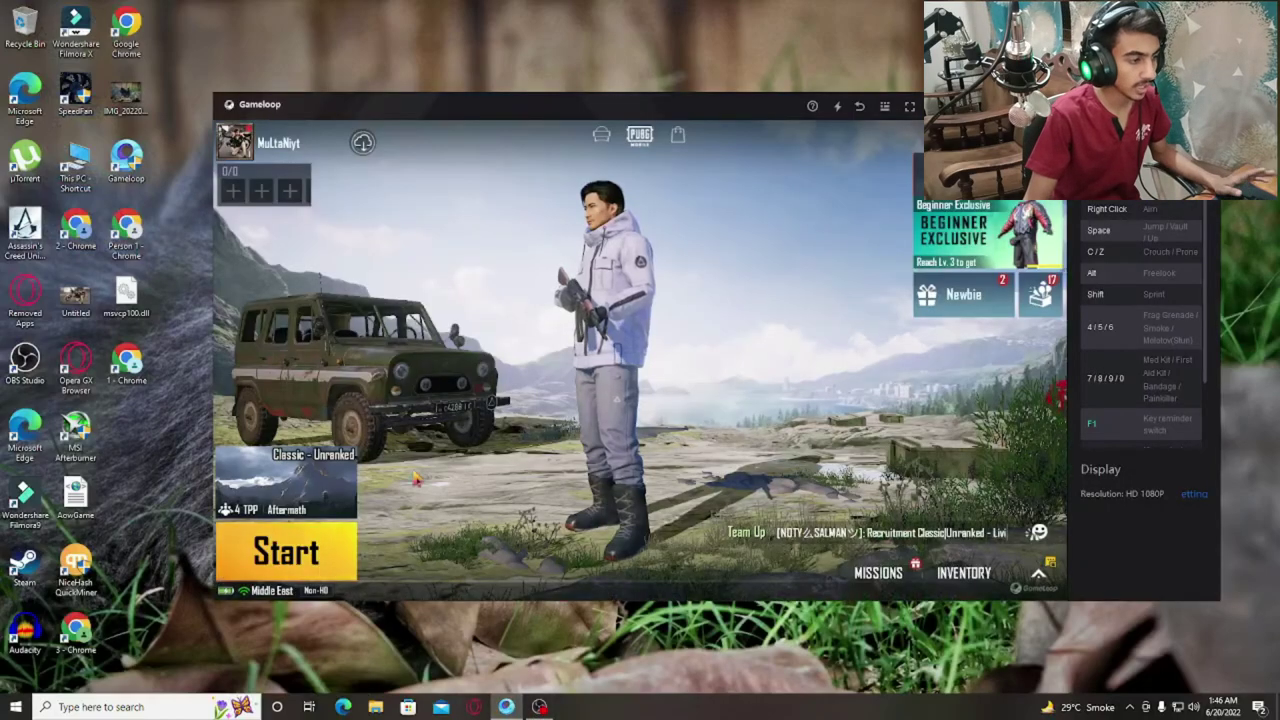